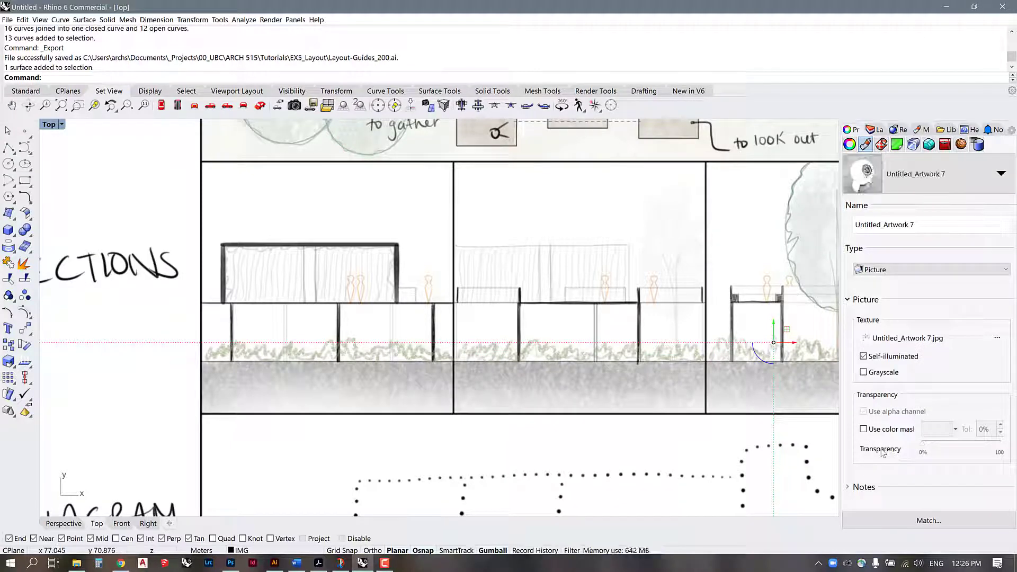
- Set the background sketch picture's transparency to about 53% and lock the IMG layer
left_click_drag(922, 449, 958, 450)
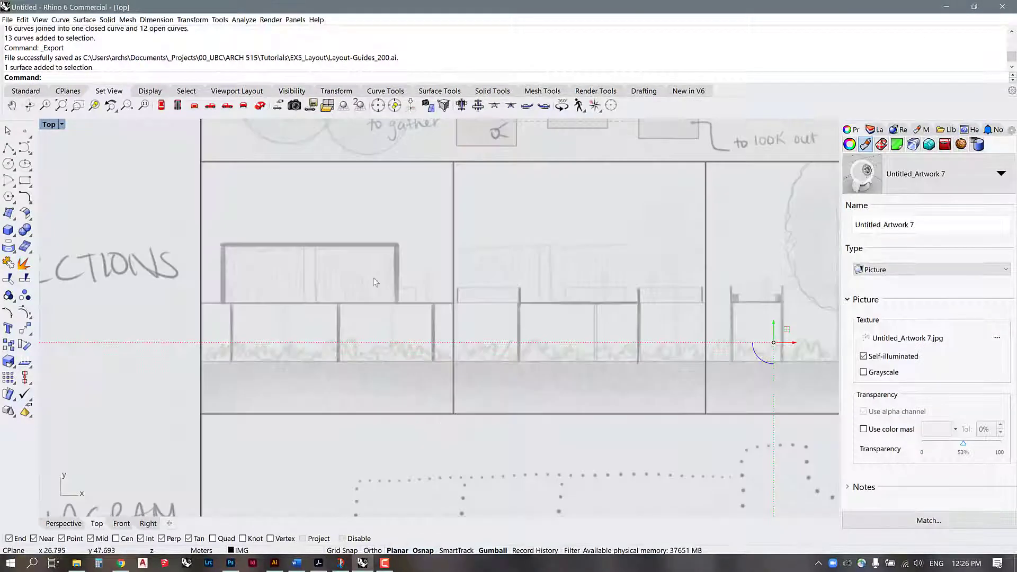
left_click(876, 130)
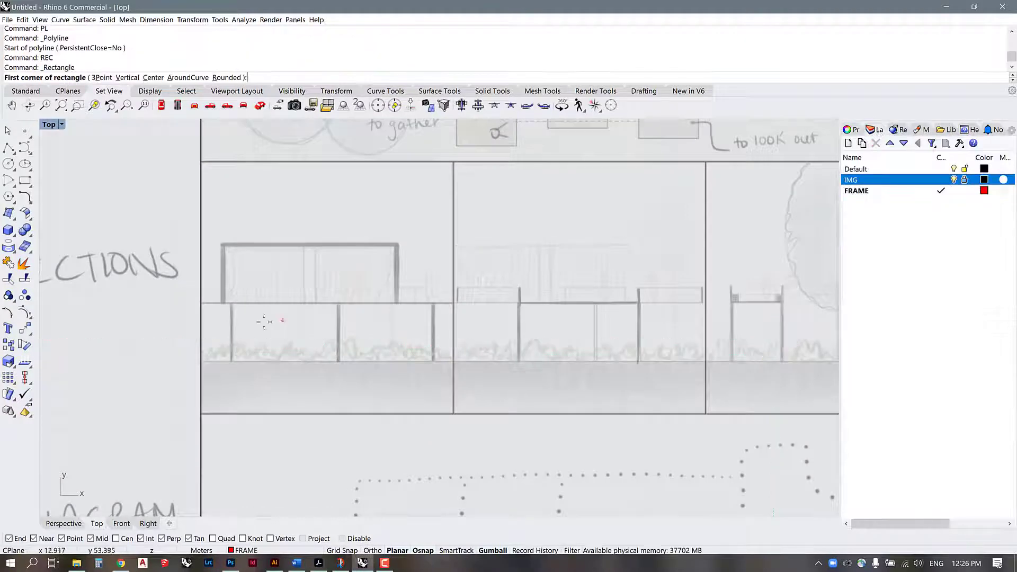
- Trace the ground band and the first column below the deck in the first section with rectangles
scroll(246, 328, "up", 2)
left_click(189, 369)
left_click(501, 434)
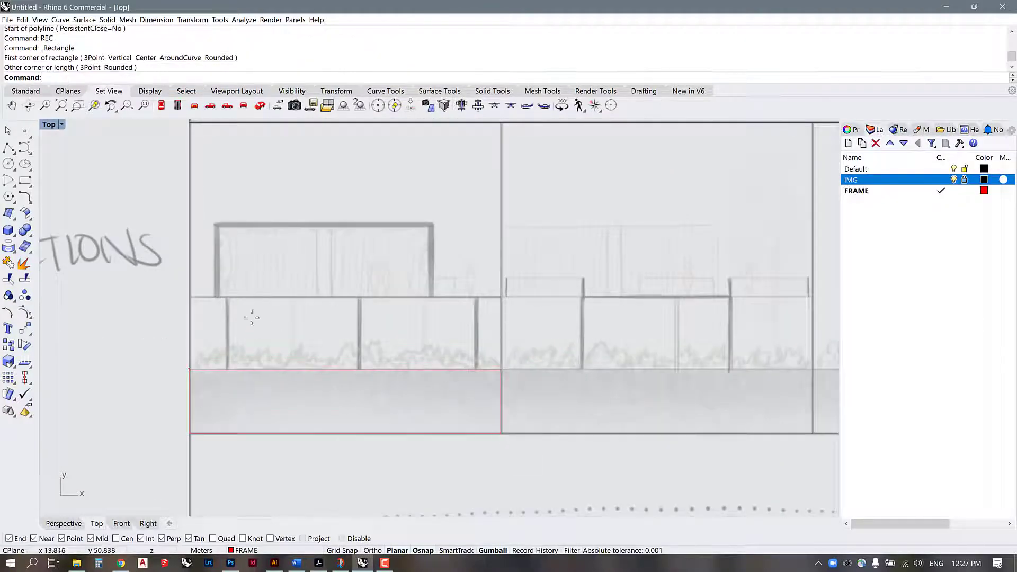
key("Return")
left_click(227, 296)
left_click(228, 369)
- Copy the column rectangle along the ground line to the second and third column positions of the first section
left_click(229, 350)
type("co")
key("Return")
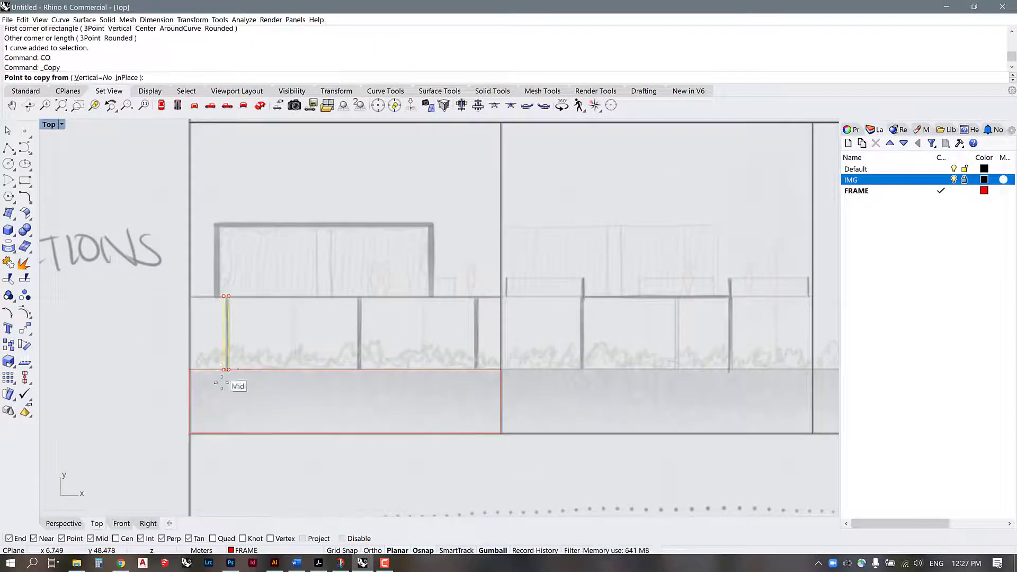
left_click(227, 369)
left_click(359, 370)
left_click(474, 369)
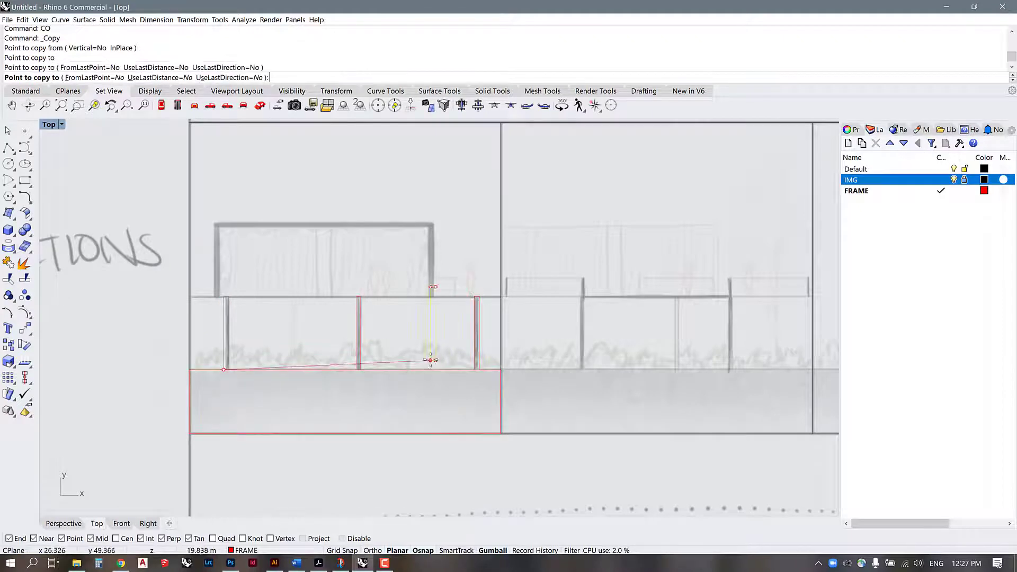
key("Return")
- Draw a horizontal deck line from the top of the first column to the right edge of the section frame
type("pl")
key("Return")
left_click(226, 296)
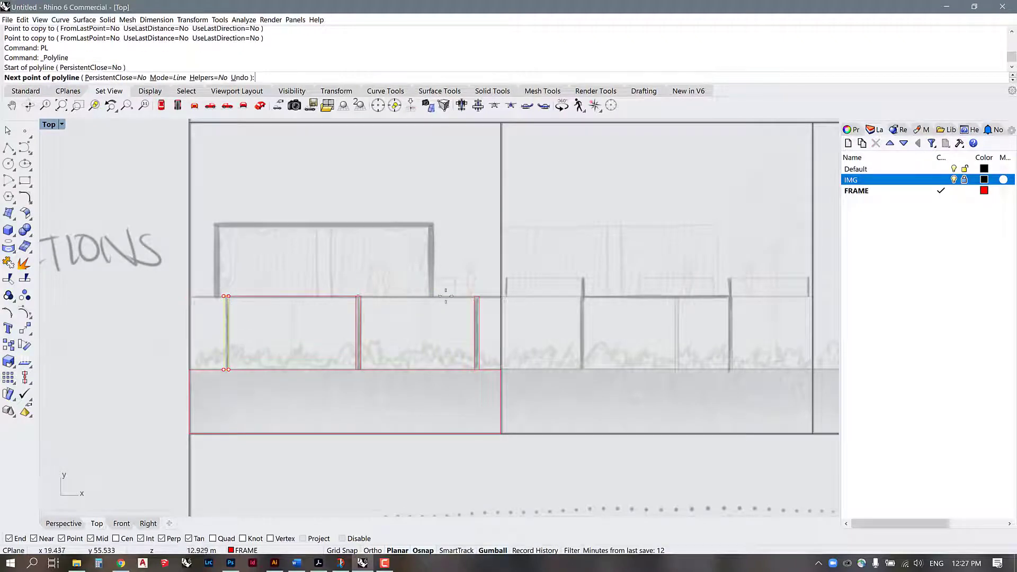
left_click(502, 296)
key("Return")
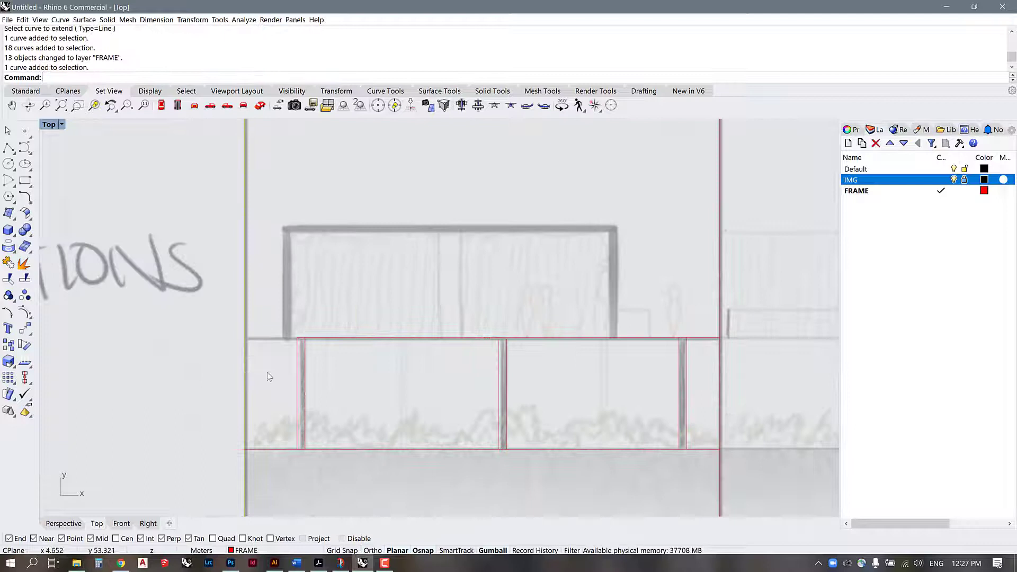
- Extend the deck line to the left frame edge and offset it 0.3 m upward for the slab thickness
type("ex")
key("Return")
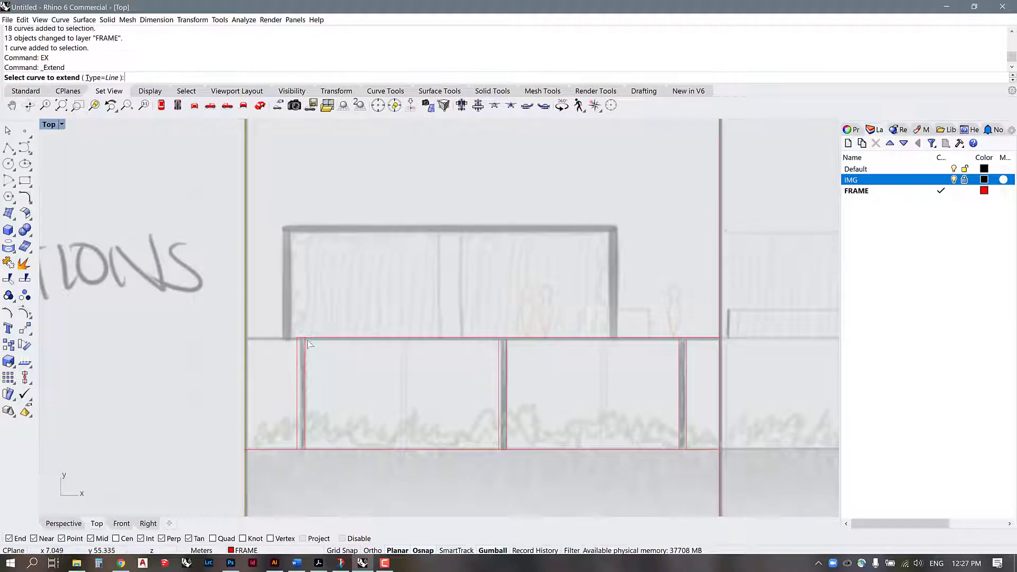
left_click(307, 338)
key("Return")
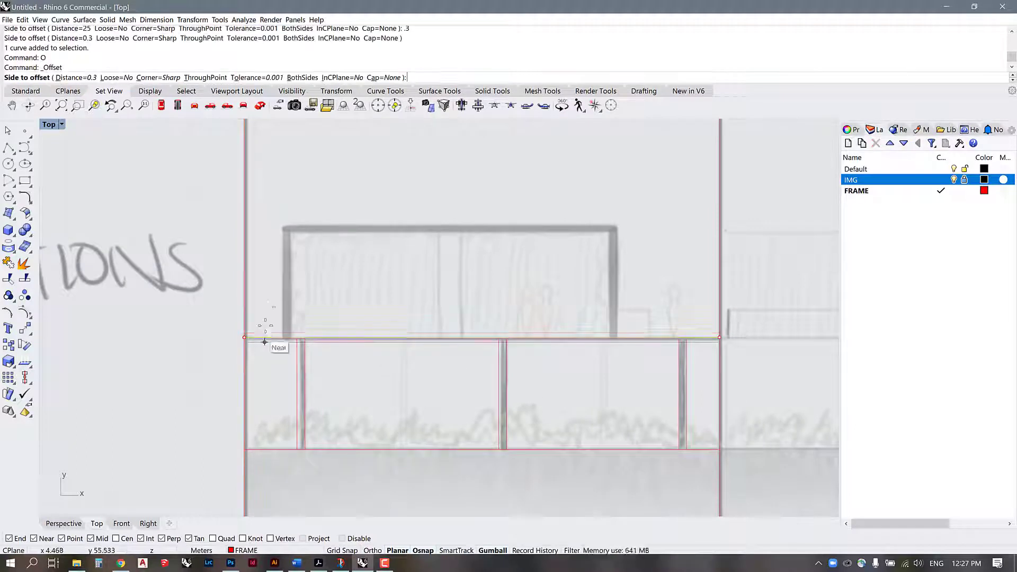
left_click(264, 342)
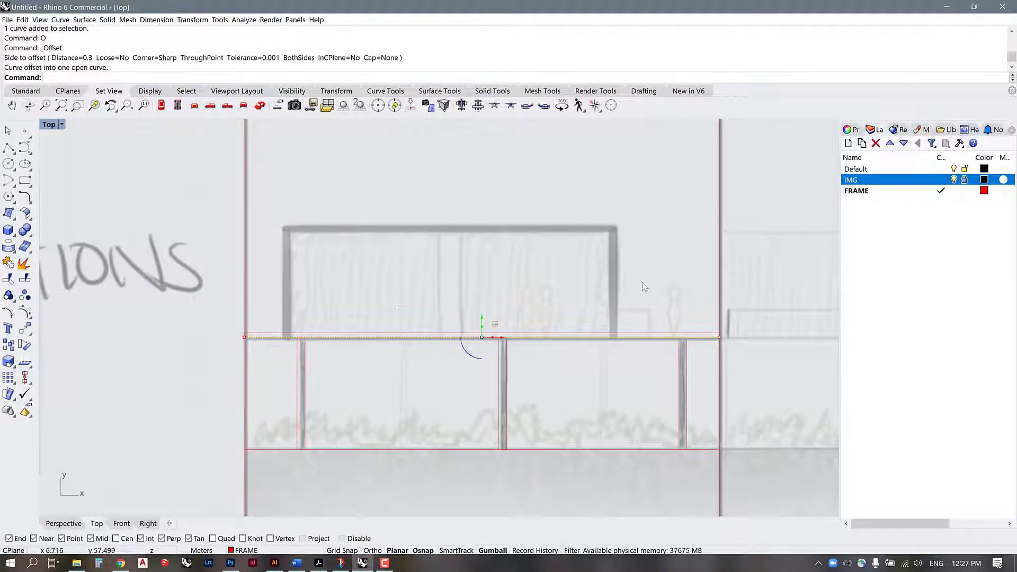
- Trace the outer outline of the pavilion's two walls and roof with a polyline starting and ending on the upper deck line
type("PL")
key("Return")
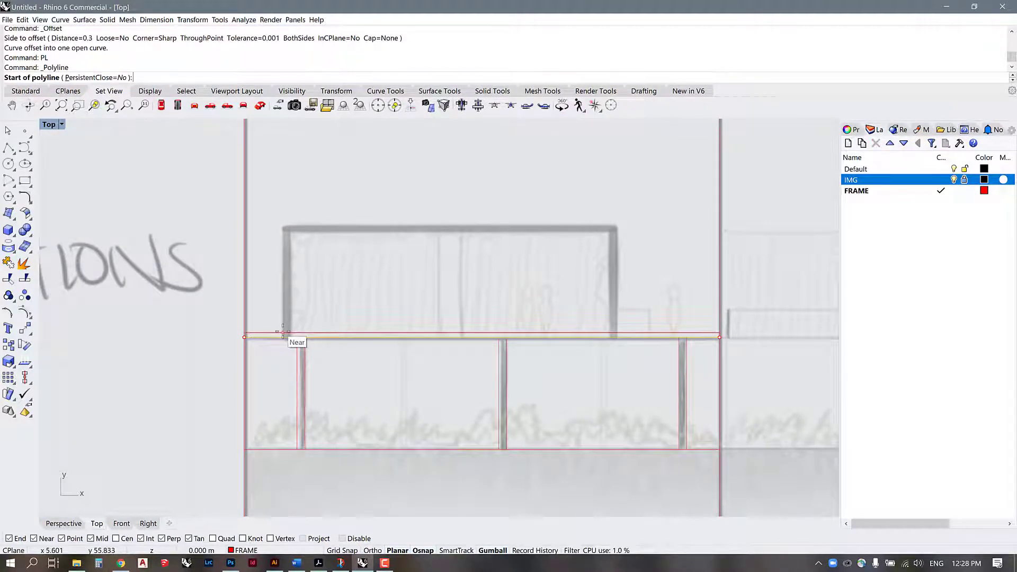
left_click(282, 332)
left_click(282, 227)
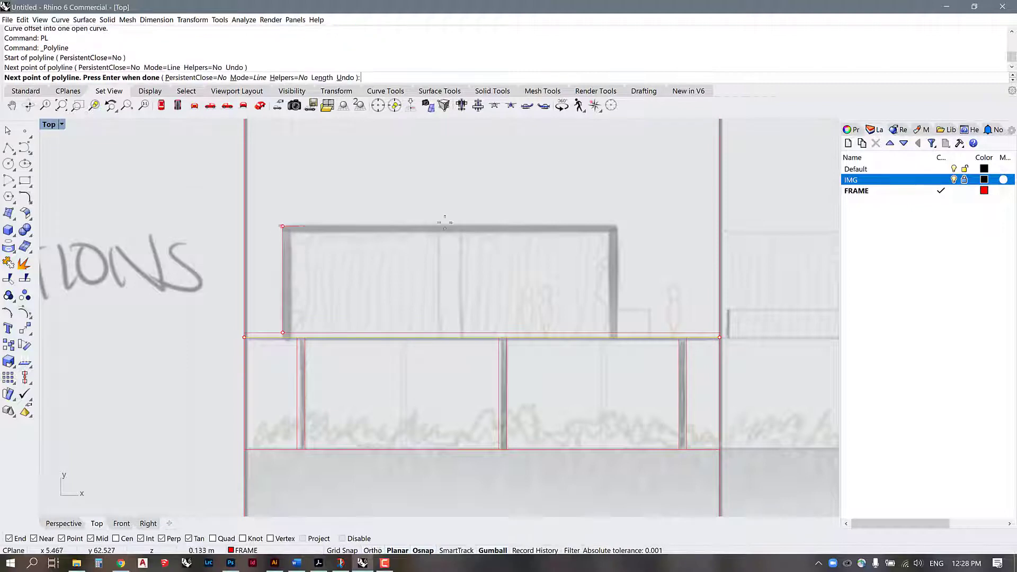
left_click(618, 227)
left_click(617, 333)
key("Return")
- Offset the pavilion outline 0.3 m inward to give the walls and roof thickness
left_click(618, 296)
type("O")
key("Return")
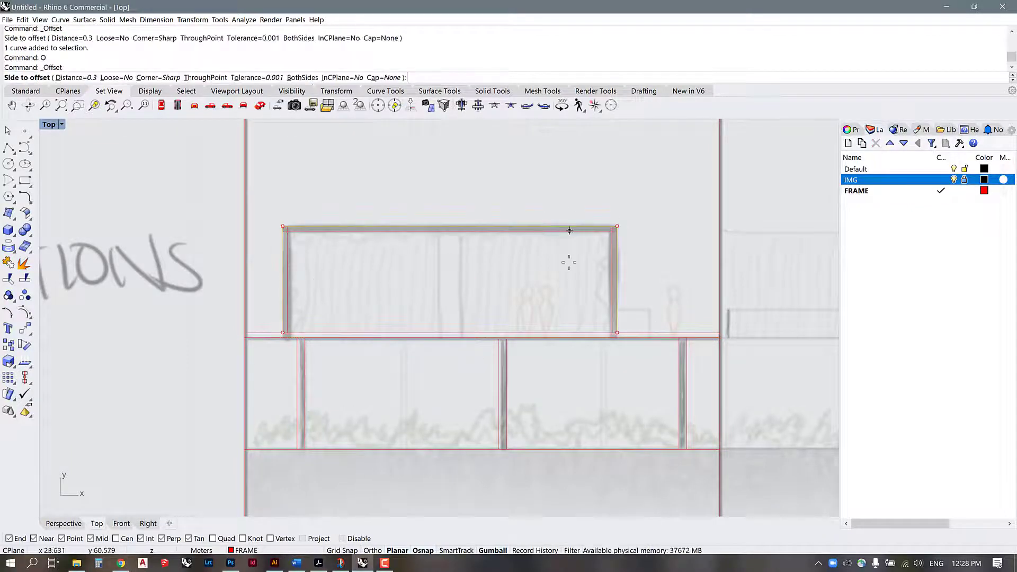
left_click(563, 257)
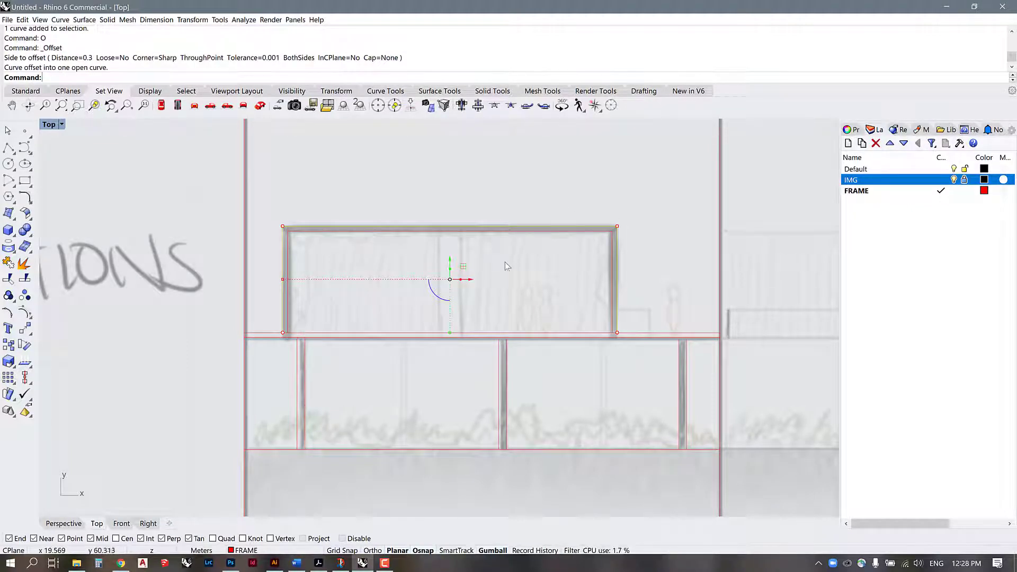
- Try offsetting the upper deck line 0.45 m upward as a bench height guide
type("PL")
key("Return")
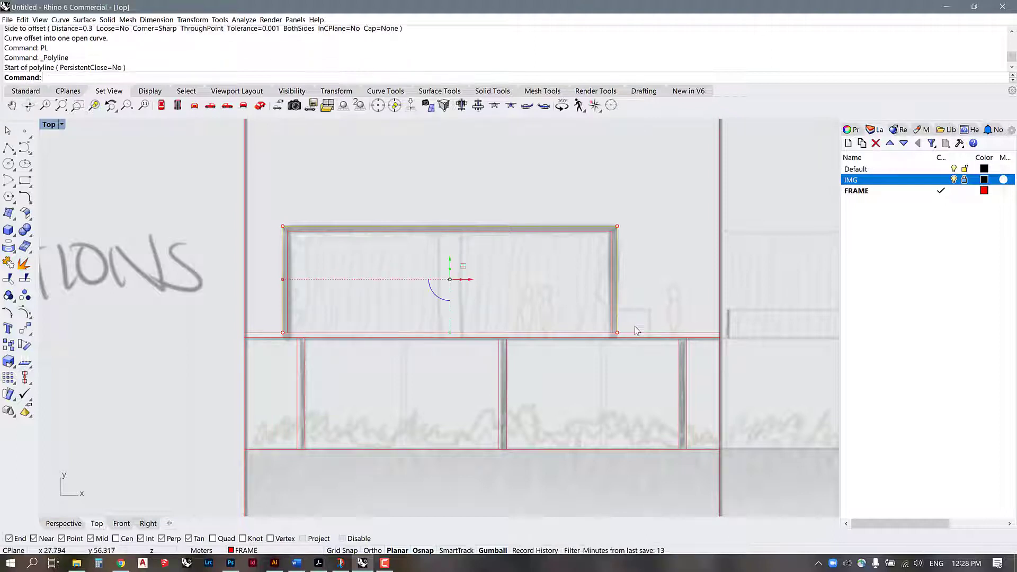
left_click(636, 333)
type("O")
key("Return")
type(".45")
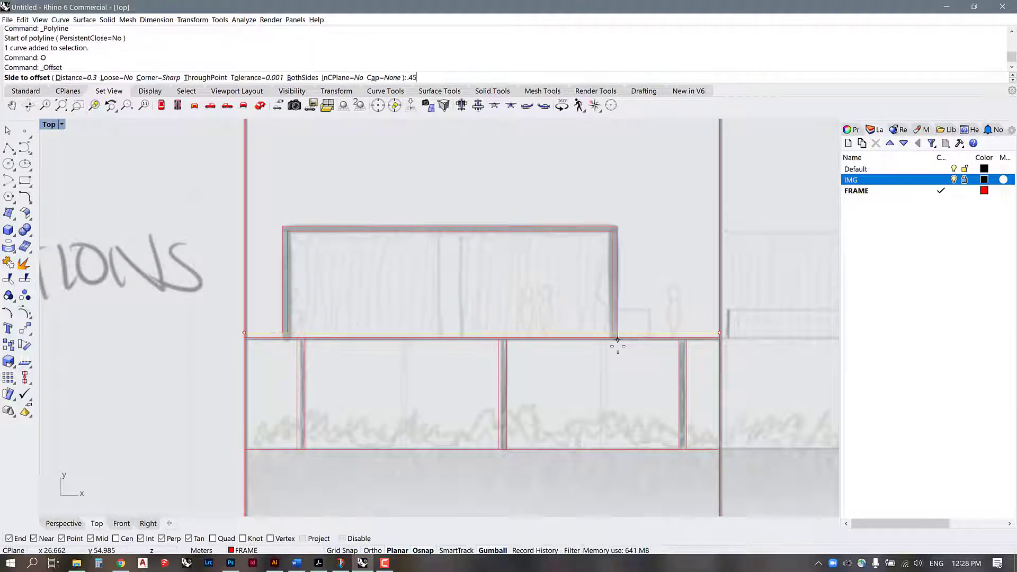
key("Return")
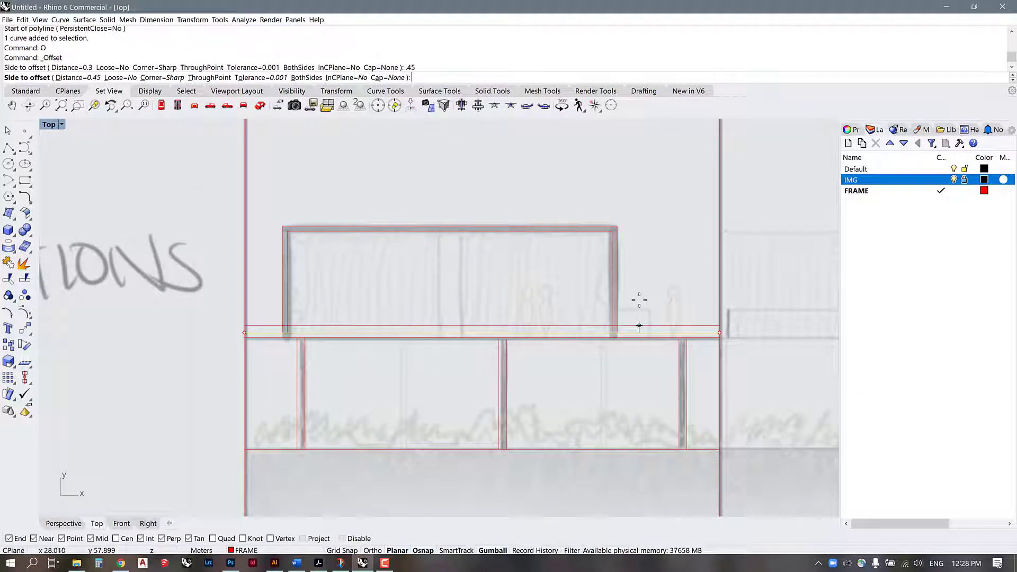
left_click(639, 300)
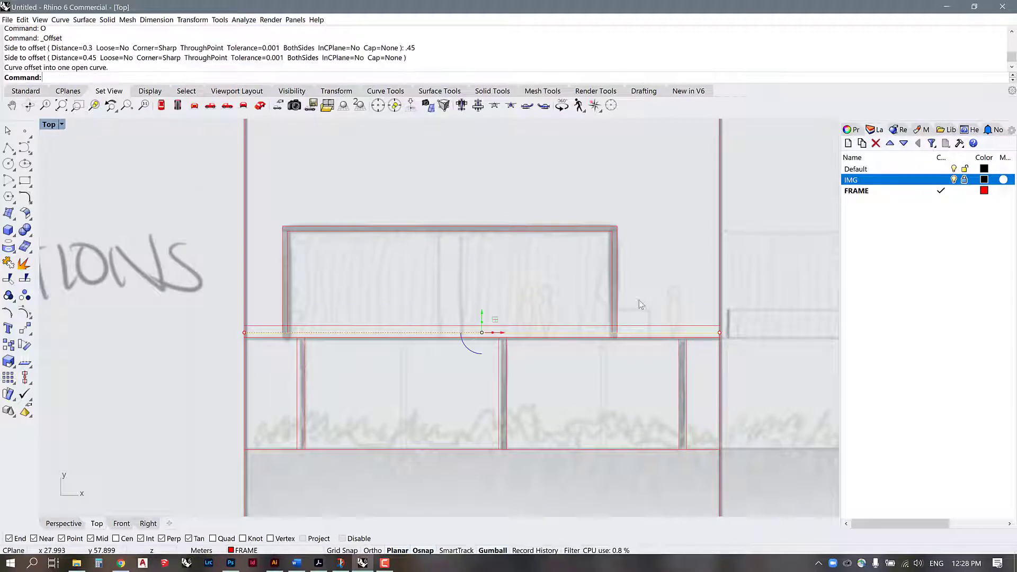
- Delete the guide line offset 0.45 m above the deck
left_click(645, 328)
scroll(652, 339, "up", 3)
type("DI")
key("Return")
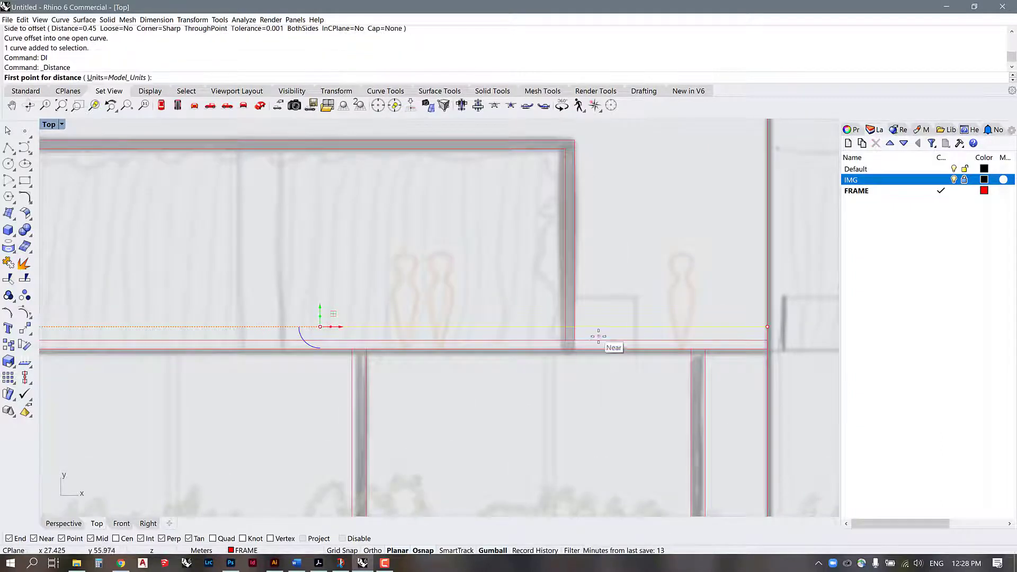
key("Escape")
scroll(604, 348, "down", 2)
key("Delete")
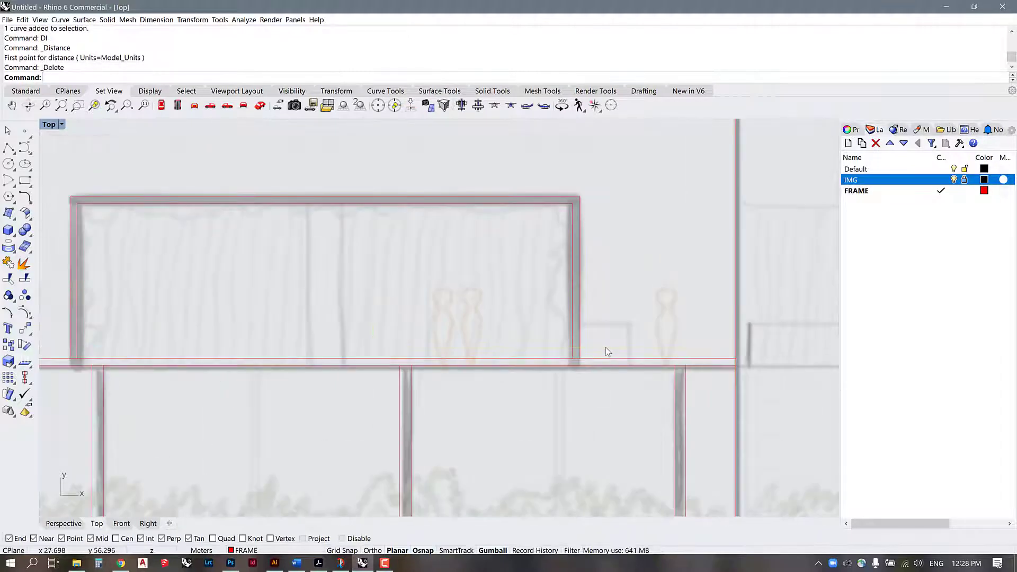
- Measure the height of the sketched figure standing on the deck outside the pavilion
scroll(462, 373, "down", 5)
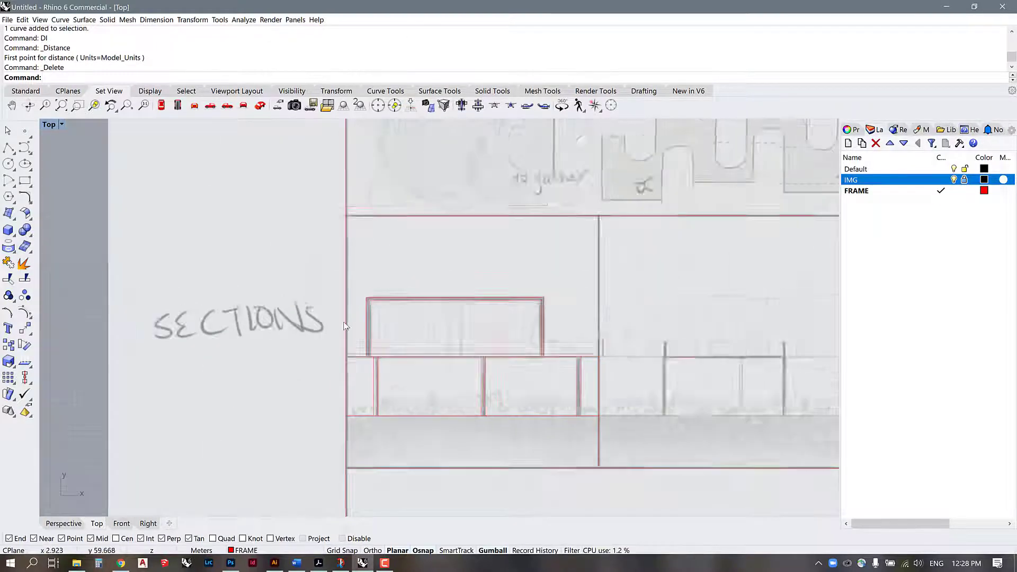
scroll(459, 340, "up", 5)
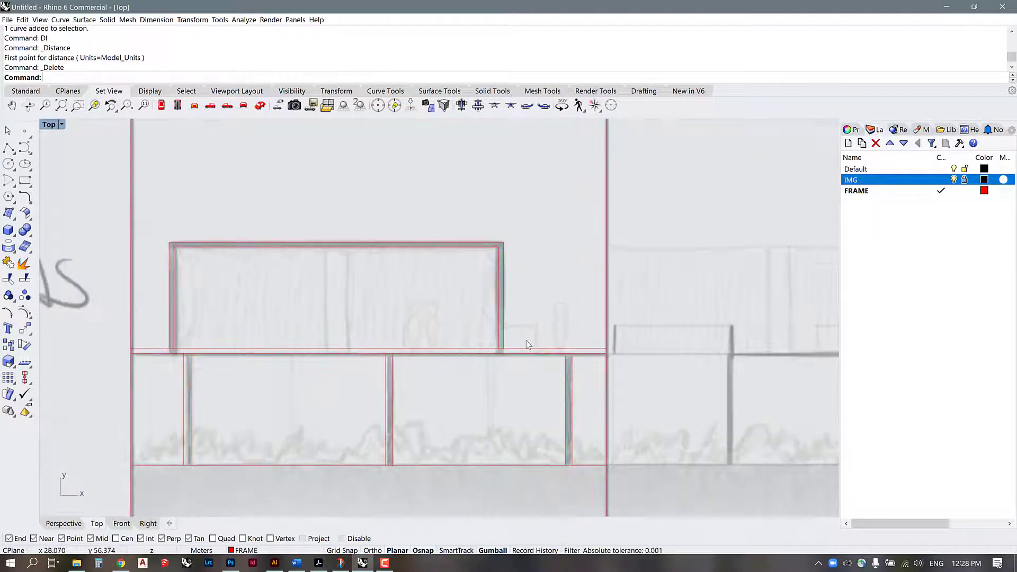
type("di")
key("Return")
left_click(559, 349)
left_click(560, 303)
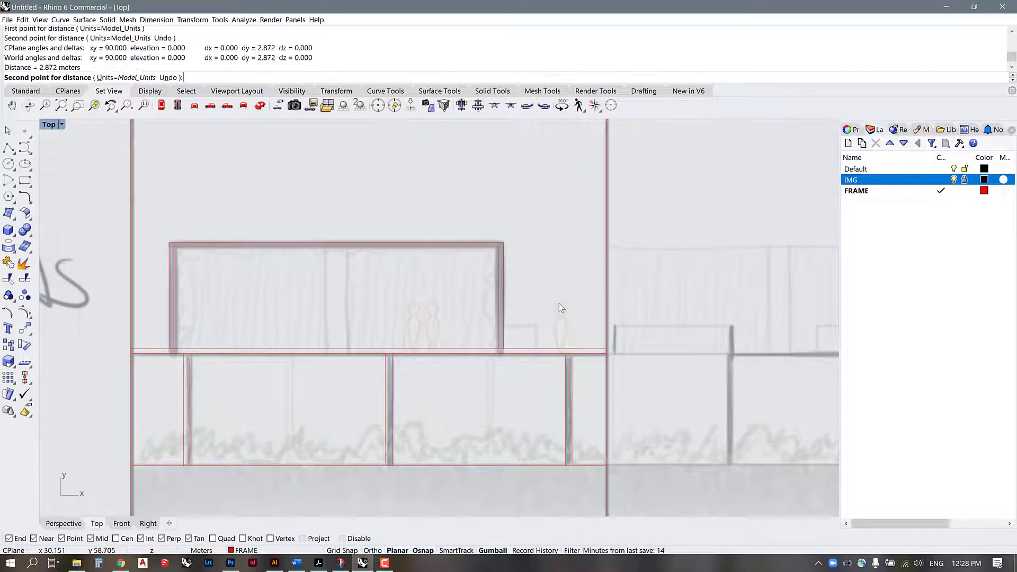
- Measure the width of the first ellipse in the score/plan drawing
scroll(532, 395, "down", 3)
scroll(483, 230, "up", 4)
type("di")
key("Return")
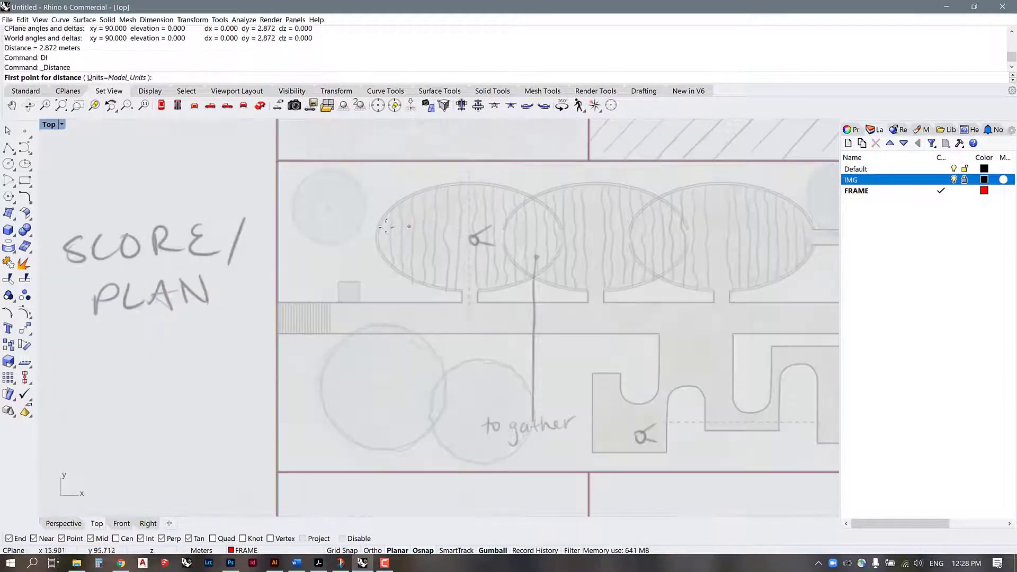
left_click(376, 237)
left_click(562, 238)
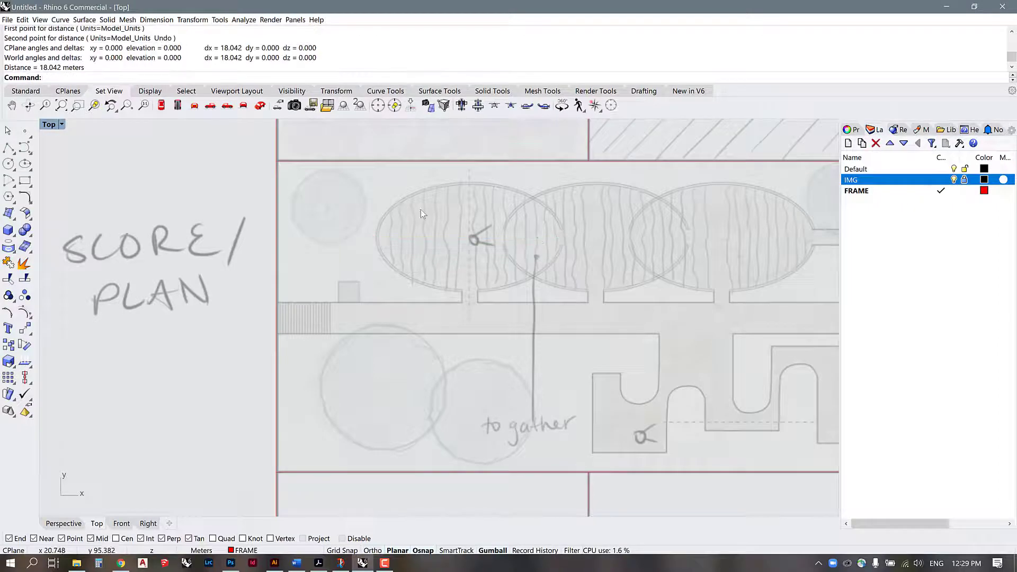
- Measure the overall width of the pavilion roof in the first section
scroll(421, 214, "down", 5)
scroll(402, 362, "up", 4)
type("di")
key("Return")
left_click(326, 335)
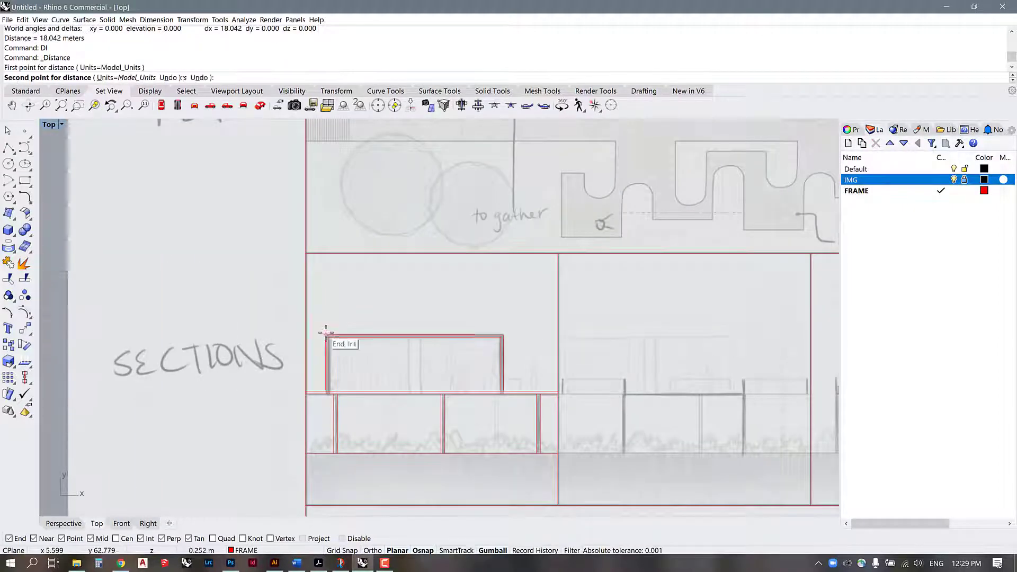
left_click(504, 335)
- Offset the upper deck line 0.5 m upward as a guide for the bench beside the pavilion
scroll(440, 419, "down", 3)
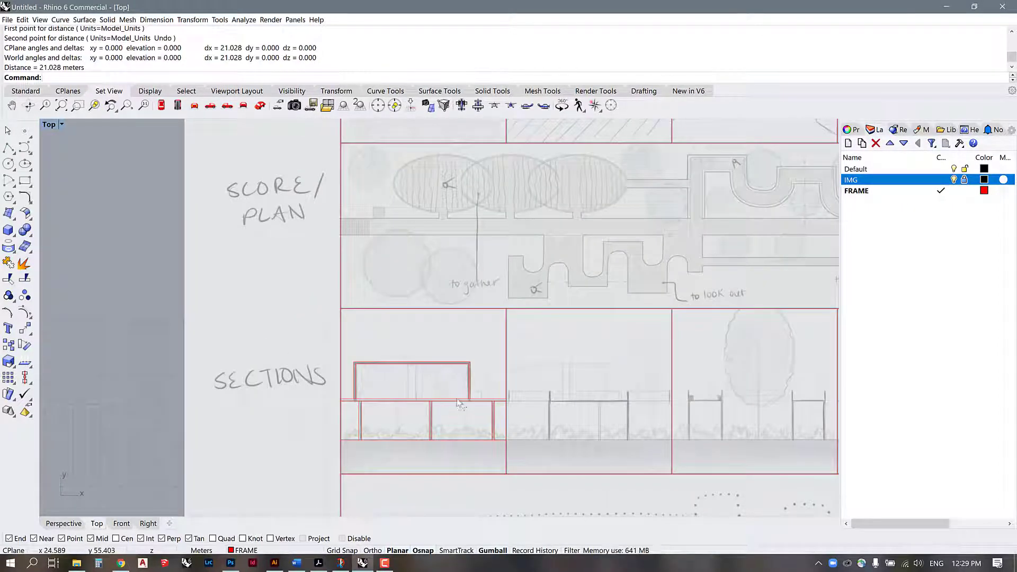
scroll(473, 402, "up", 2)
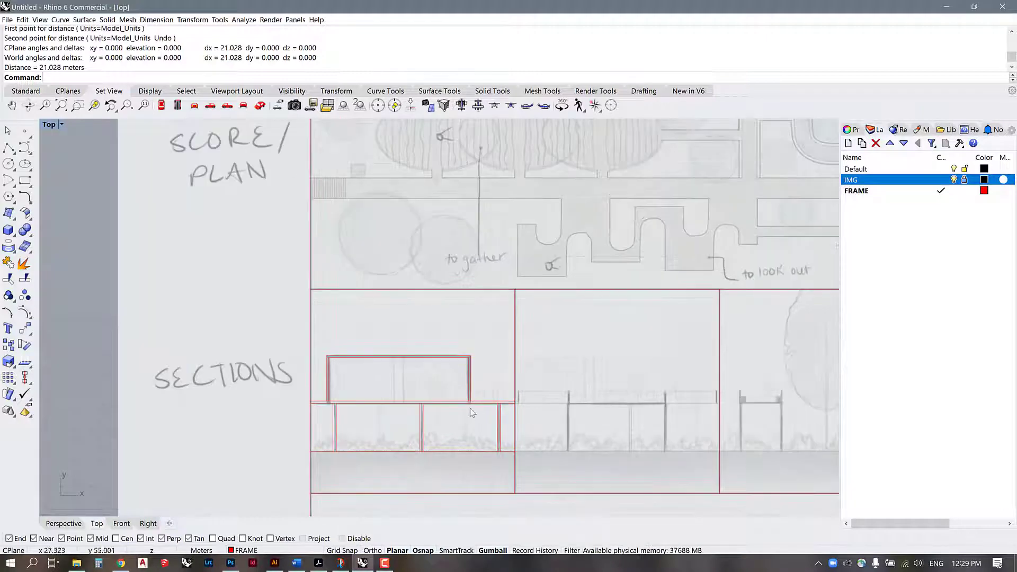
scroll(470, 408, "up", 4)
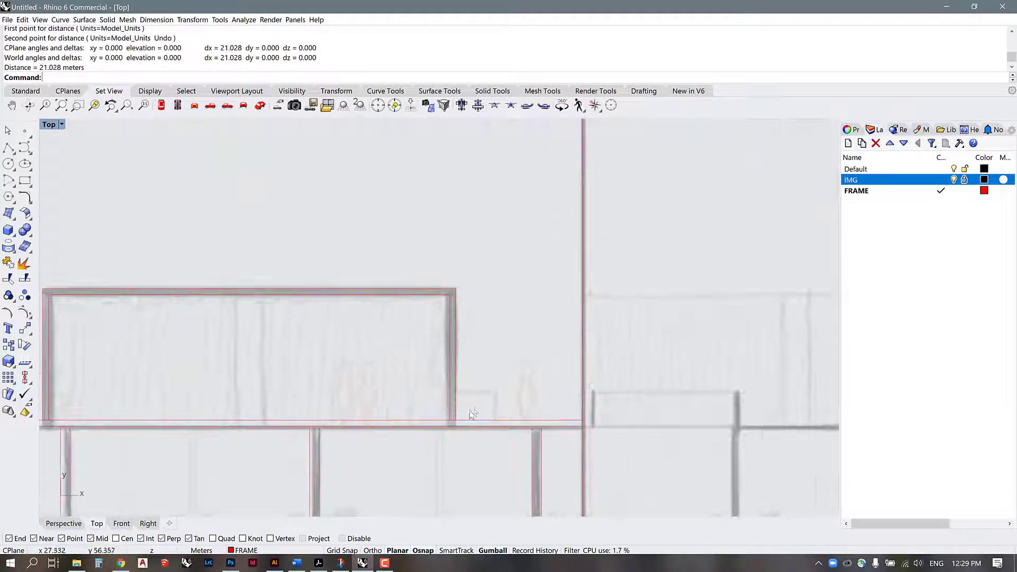
left_click(474, 421)
type("O")
key("Return")
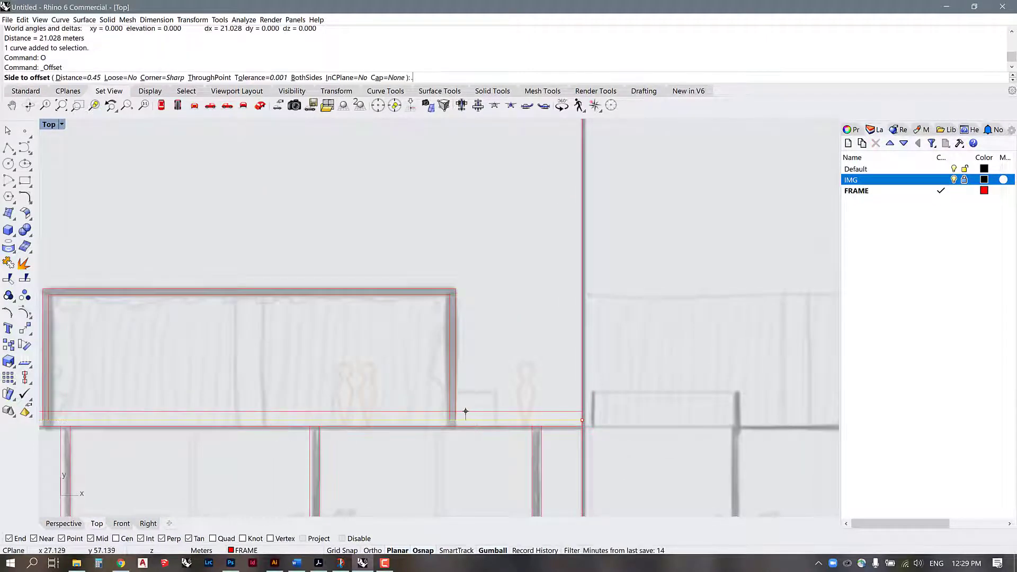
type("0.5")
key("Return")
left_click(482, 412)
- Draw a 1 m wide bench outline from the pavilion's right wall down to the deck, and delete the offset guide line
type("PL")
key("Return")
left_click(456, 411)
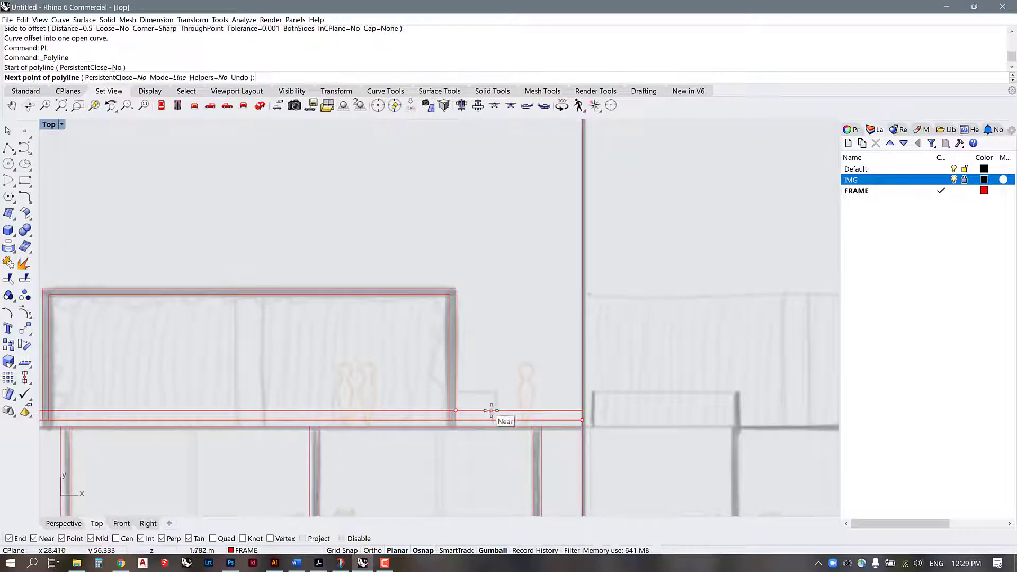
type("1")
key("Return")
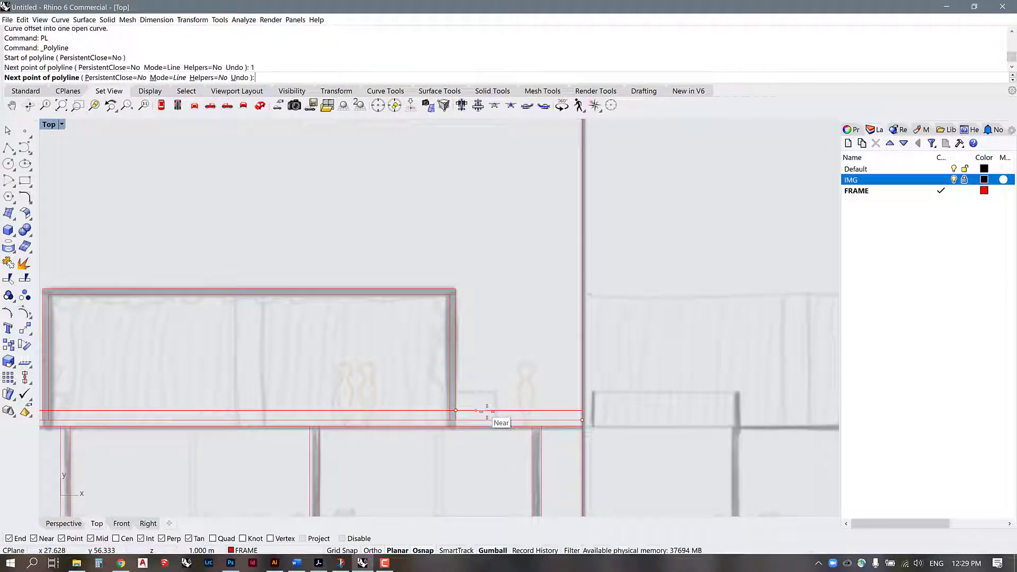
left_click(485, 412)
left_click(482, 413)
key("Return")
key("Delete")
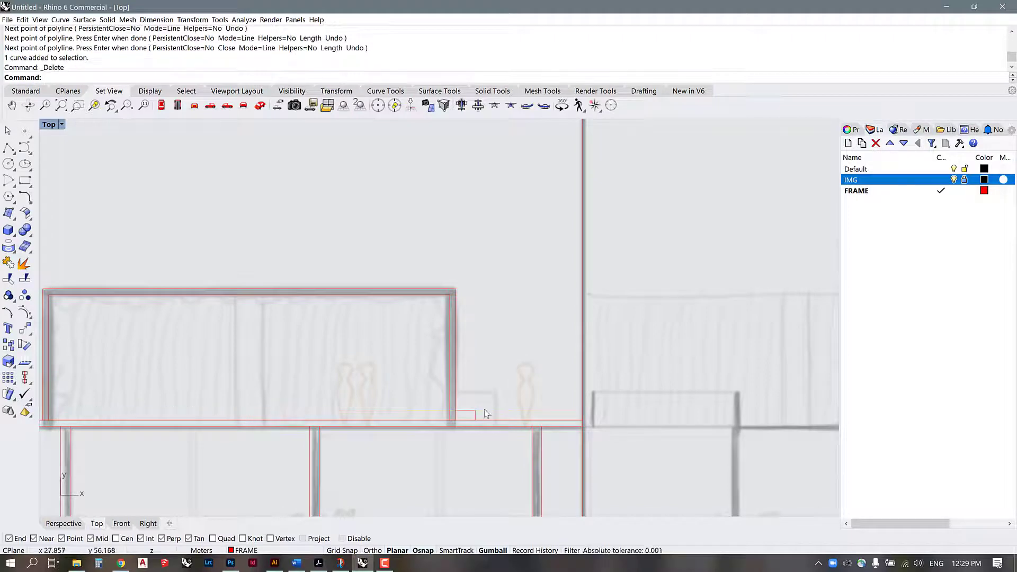
- Start a file import and browse to the Blocks folder under ARCH 515, Graphic Refs, CAD - Graphics, CAD
left_click(7, 19)
left_click(32, 127)
scroll(47, 212, "up", 4)
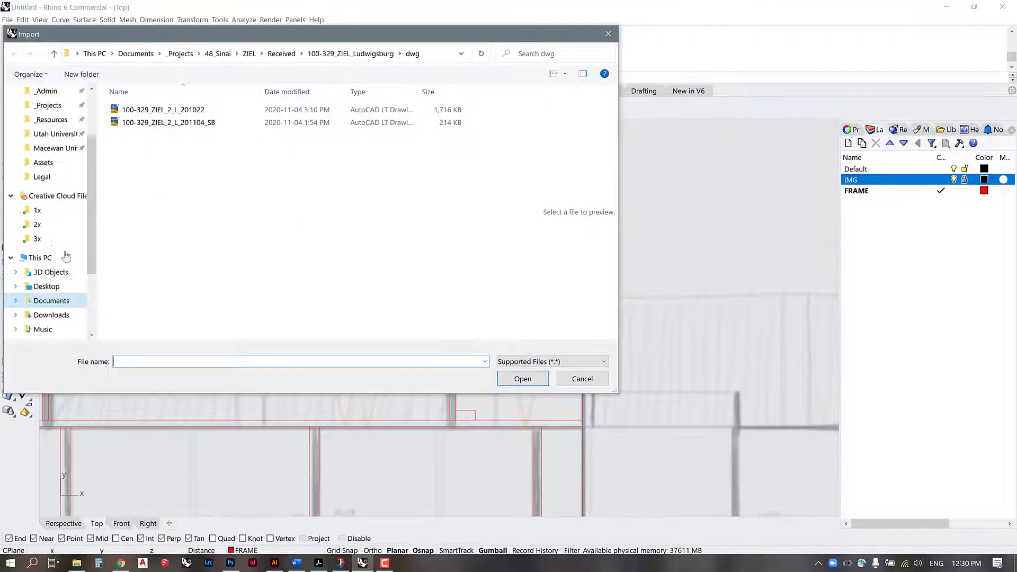
left_click(48, 187)
double_click(138, 136)
double_click(138, 122)
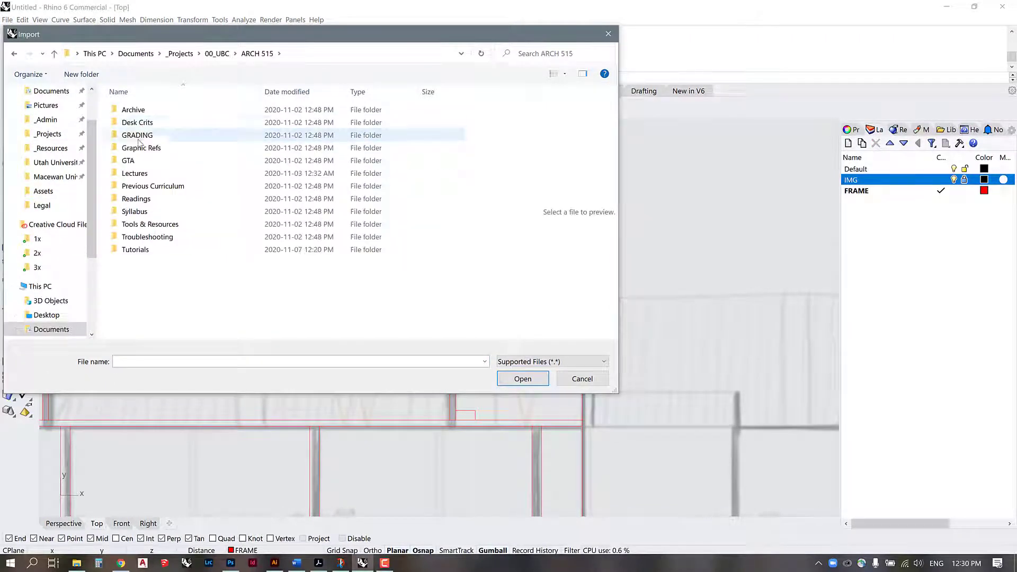
double_click(139, 148)
double_click(139, 160)
double_click(129, 122)
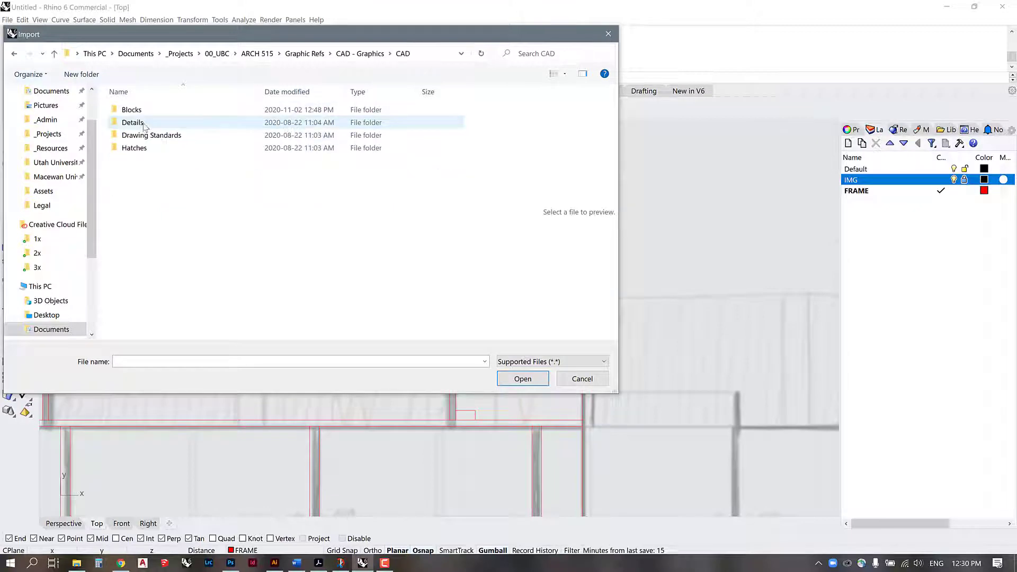
double_click(133, 110)
- Import _Silhouettes.dwg with model units in Meters and layout units in Millimeters
left_click(140, 147)
left_click(505, 380)
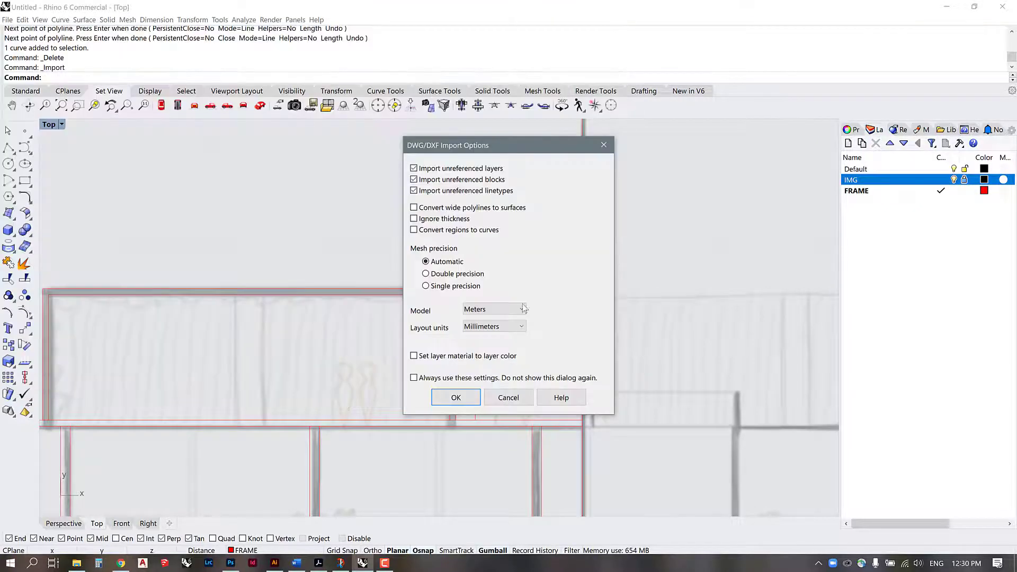
left_click(455, 403)
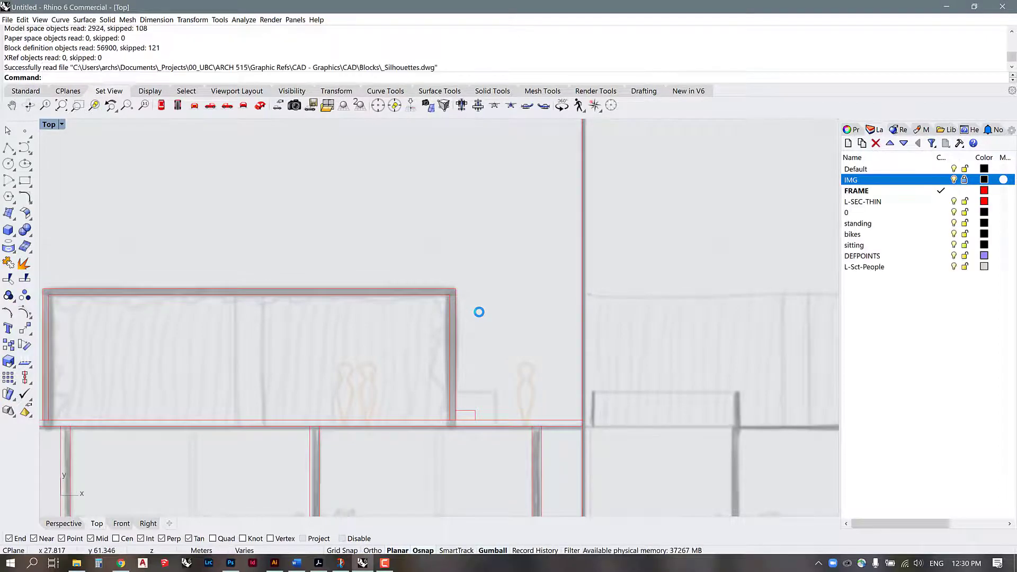
- Move all the imported silhouettes from a point near their bicycle figures to the origin 0,0
type("ZSA")
key("Return")
scroll(461, 316, "down", 5)
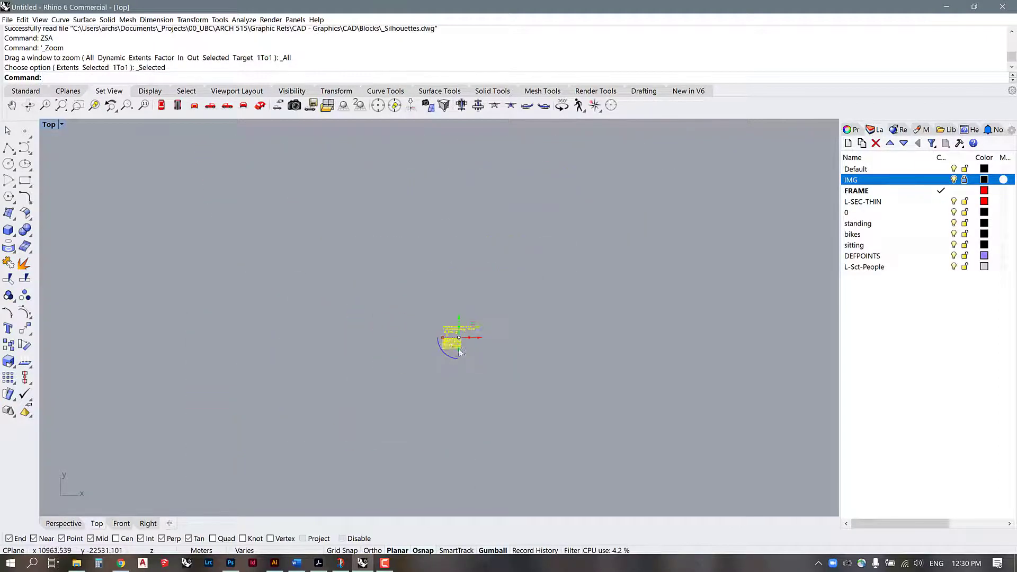
scroll(454, 334, "up", 7)
scroll(451, 344, "down", 6)
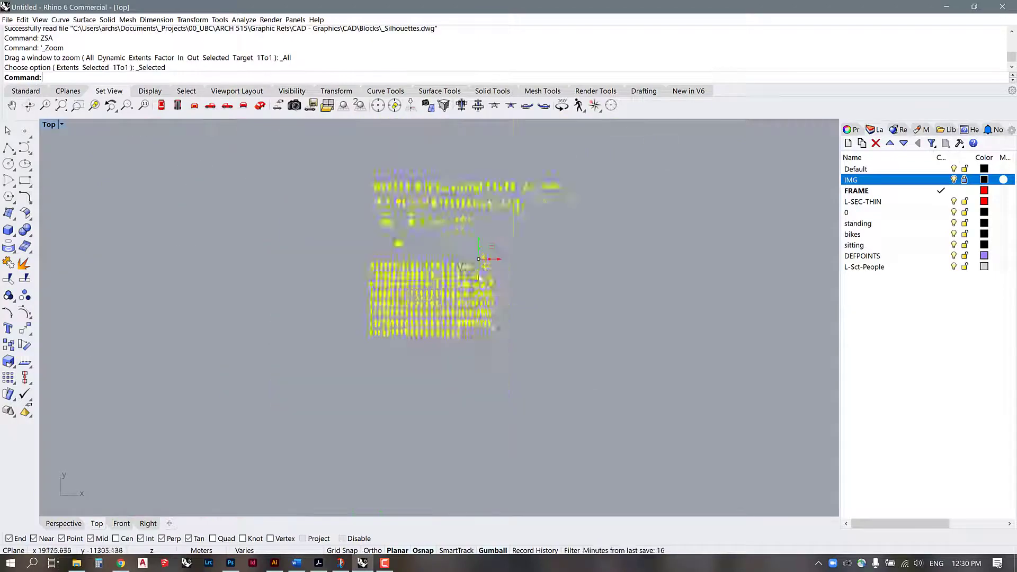
scroll(442, 296, "up", 3)
scroll(436, 288, "up", 3)
type("M")
key("Return")
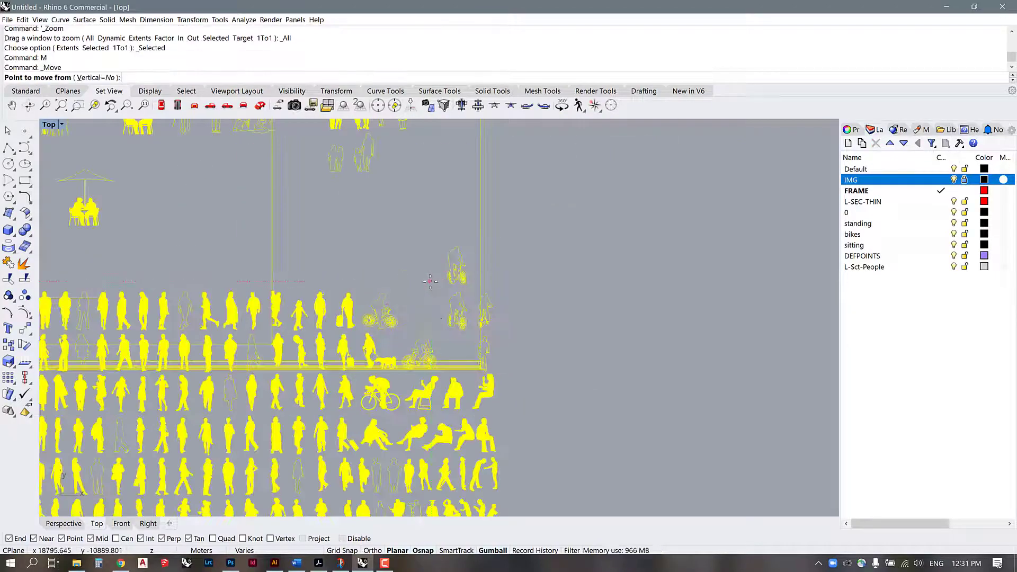
left_click(436, 277)
type("0,0")
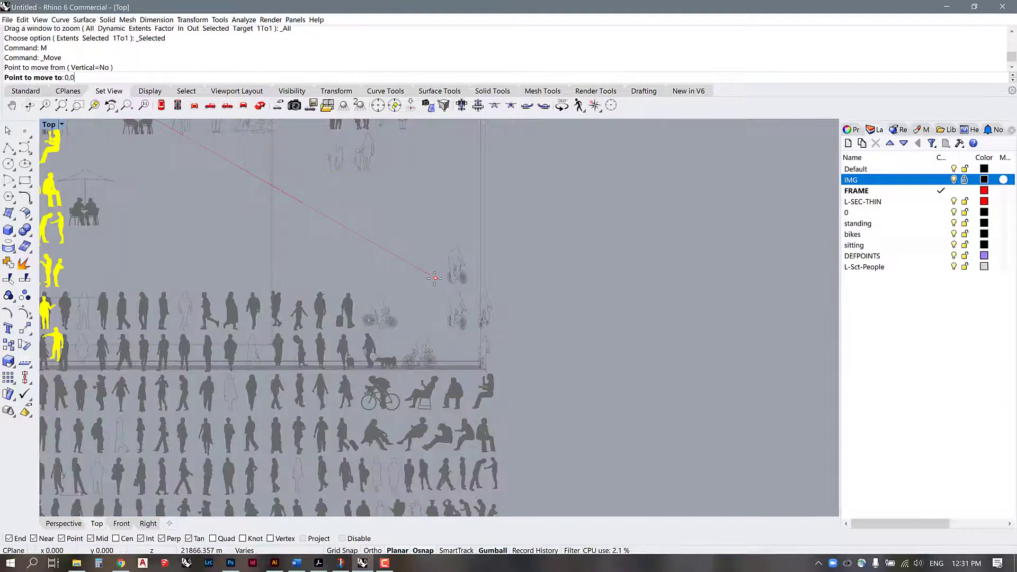
key("Return")
- Scale the imported silhouettes by a factor of .001 from base point 0,0
scroll(530, 395, "down", 5)
scroll(481, 335, "up", 10)
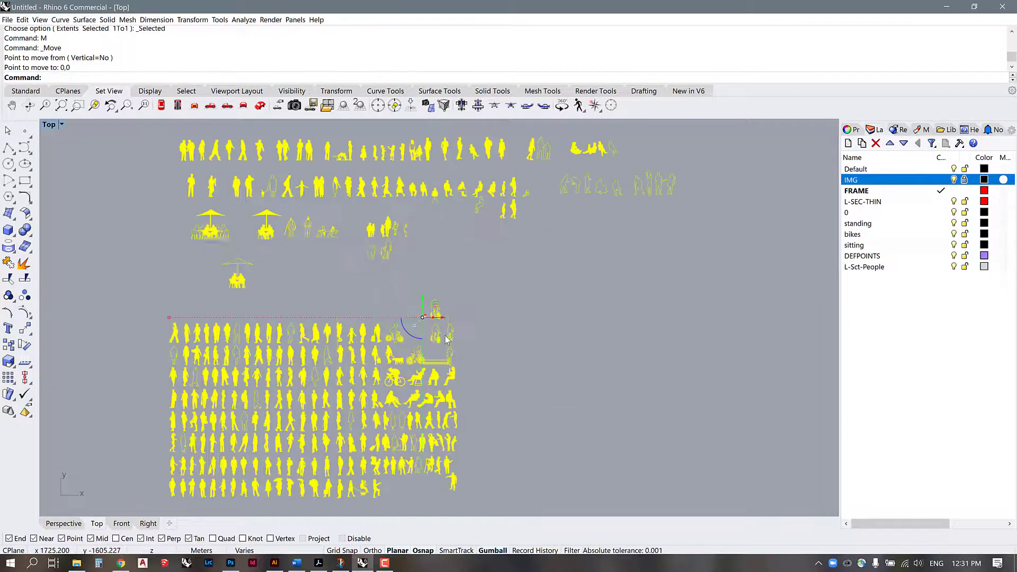
scroll(428, 303, "down", 6)
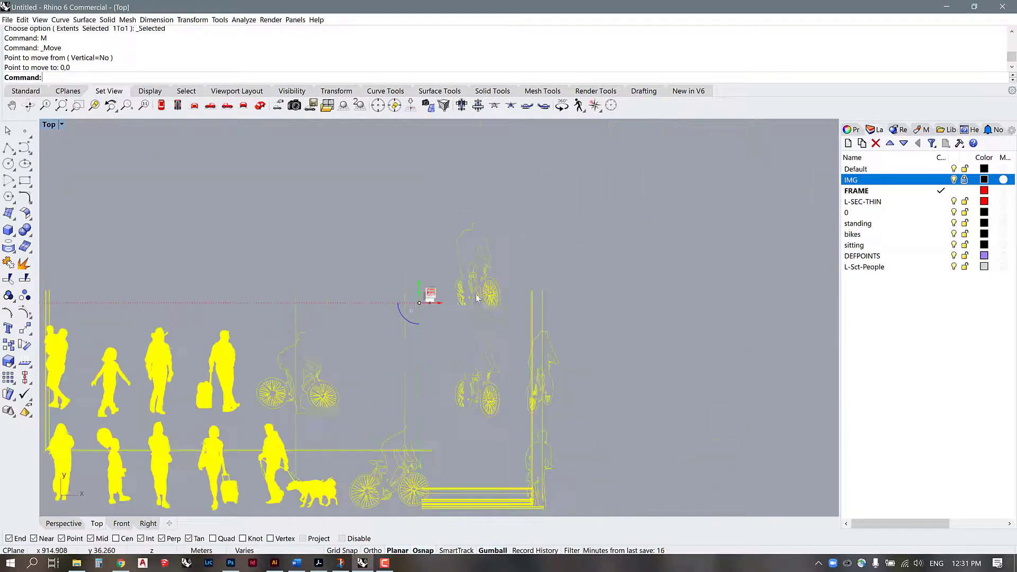
type("SC")
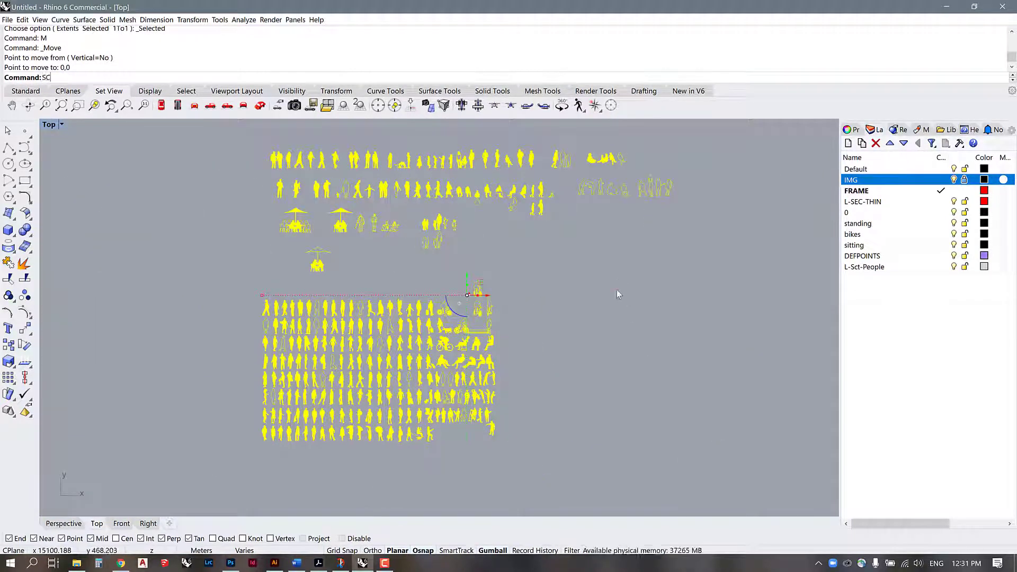
key("Return")
type("0,0")
key("Return")
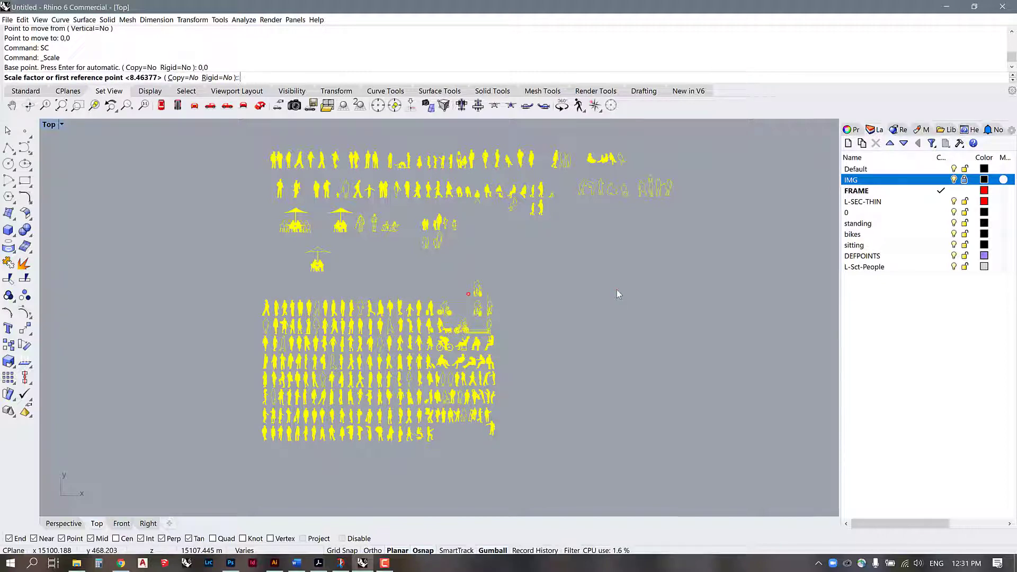
type(".001")
key("Return")
- Shift the scaled silhouettes sideways off the sketch sheet into the empty area to its left, and clear the selection
type("ZSA")
key("Return")
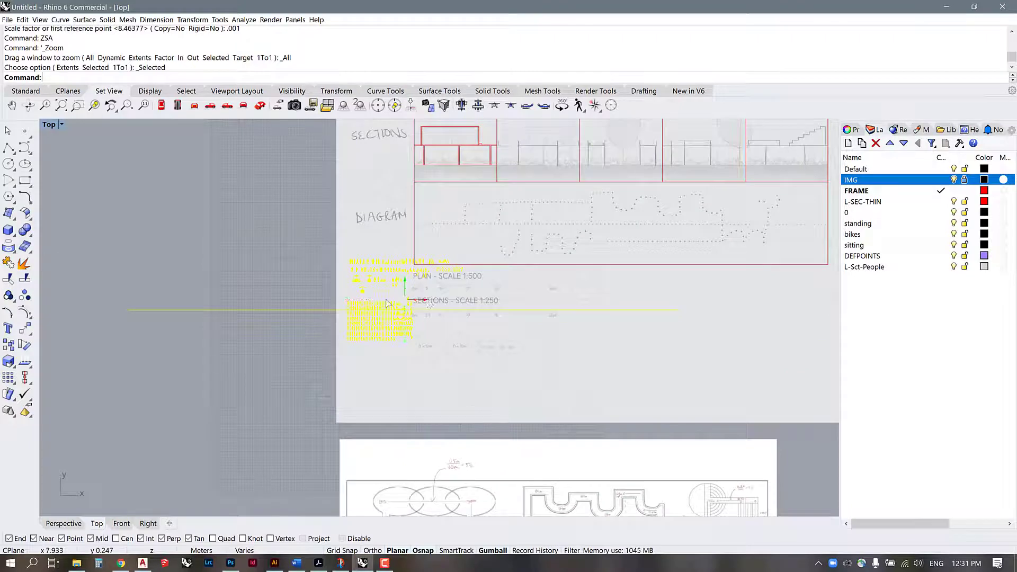
left_click_drag(386, 303, 204, 304)
key("Escape")
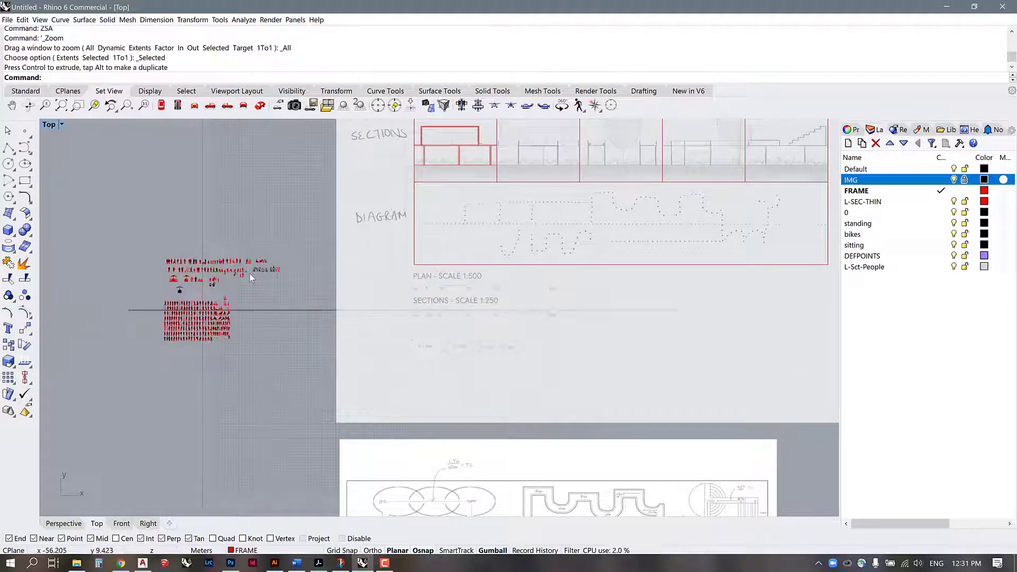
- Measure the height of the leftmost outlined figure in the lower row of outline silhouettes
scroll(250, 279, "up", 10)
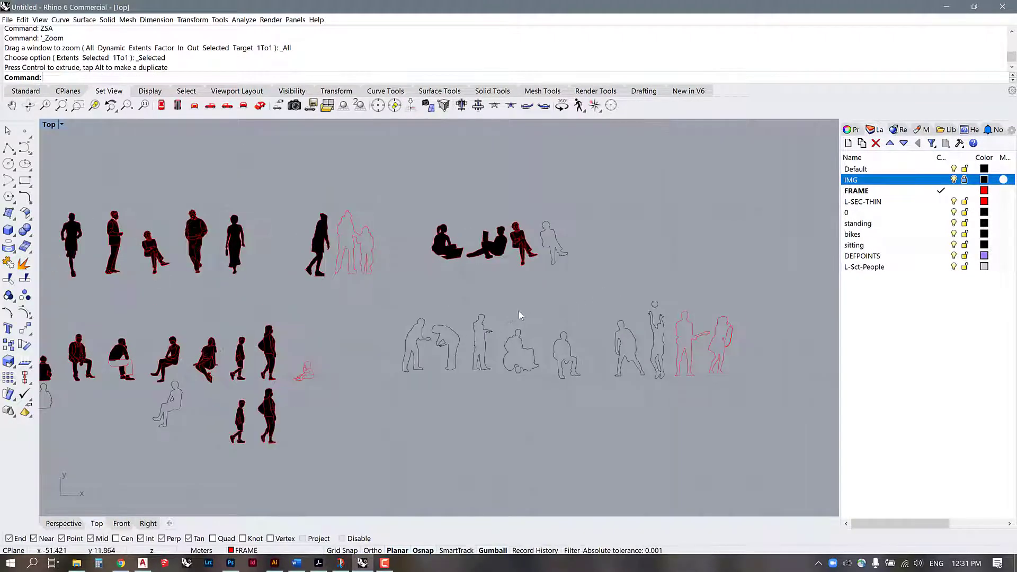
type("di")
key("Return")
scroll(418, 368, "up", 4)
left_click(416, 375)
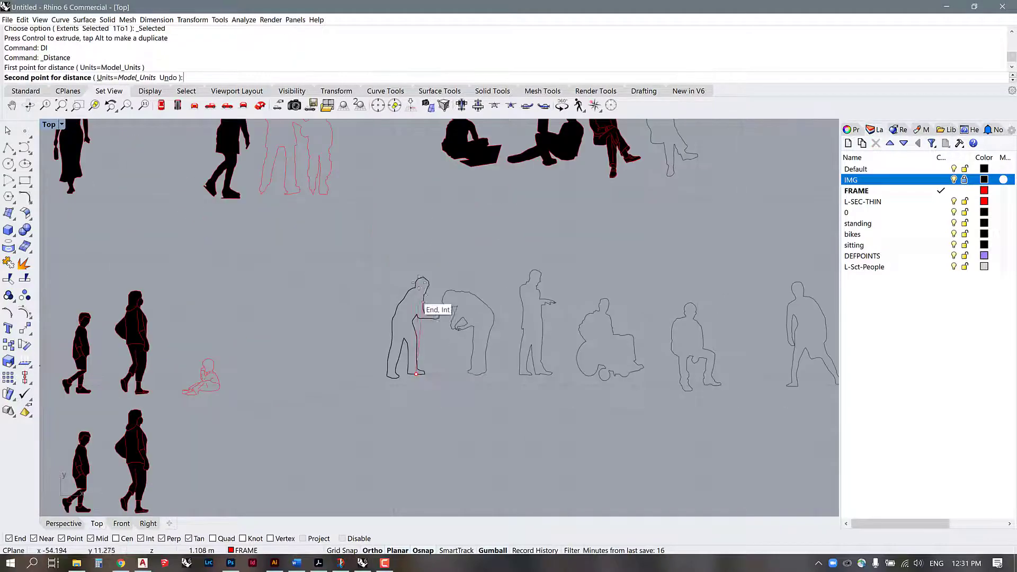
left_click(418, 278)
- Measure the height of the red outlined standing figure with an outstretched arm
scroll(534, 354, "down", 5)
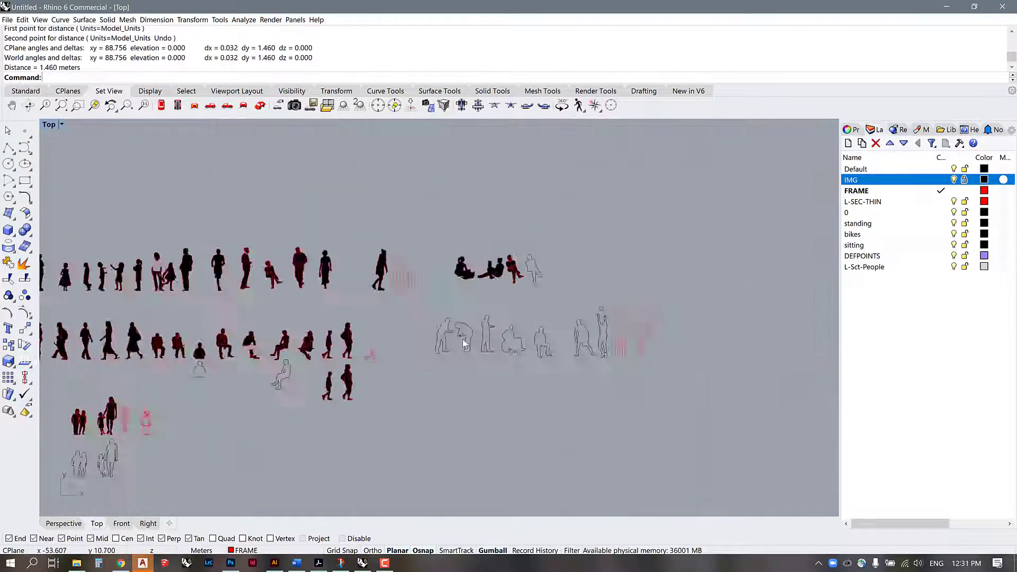
scroll(619, 341, "up", 5)
type("di")
key("Return")
left_click(516, 382)
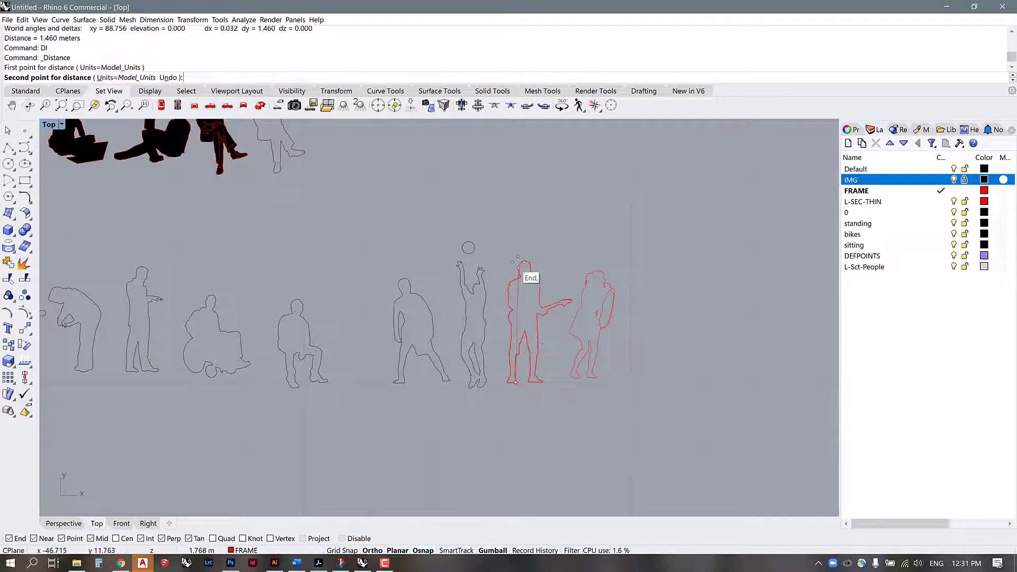
left_click(525, 261)
- Examine the rows of silhouette blocks for a seated figure suited to the bench
scroll(526, 263, "down", 6)
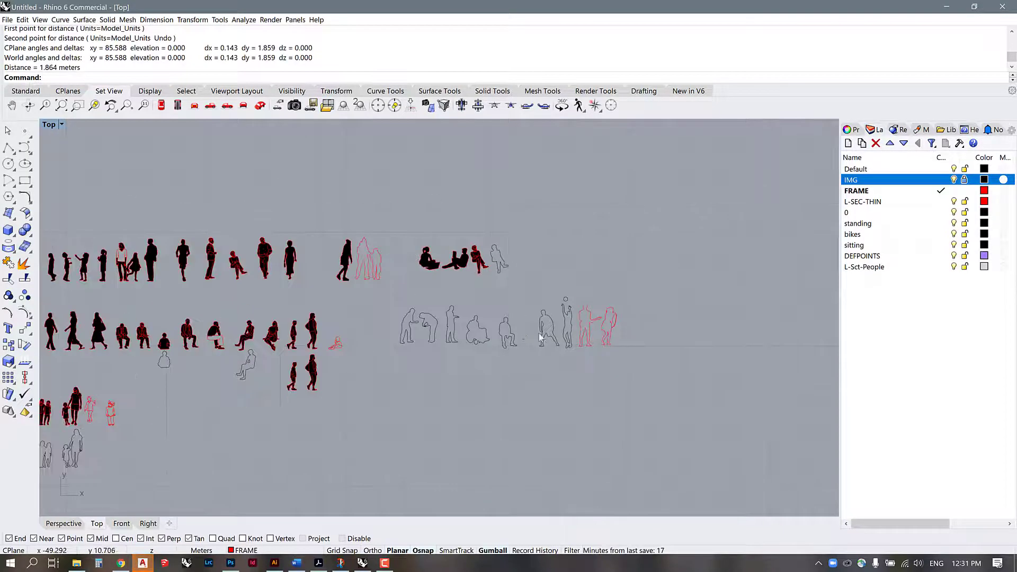
scroll(390, 388, "up", 3)
left_click(404, 341)
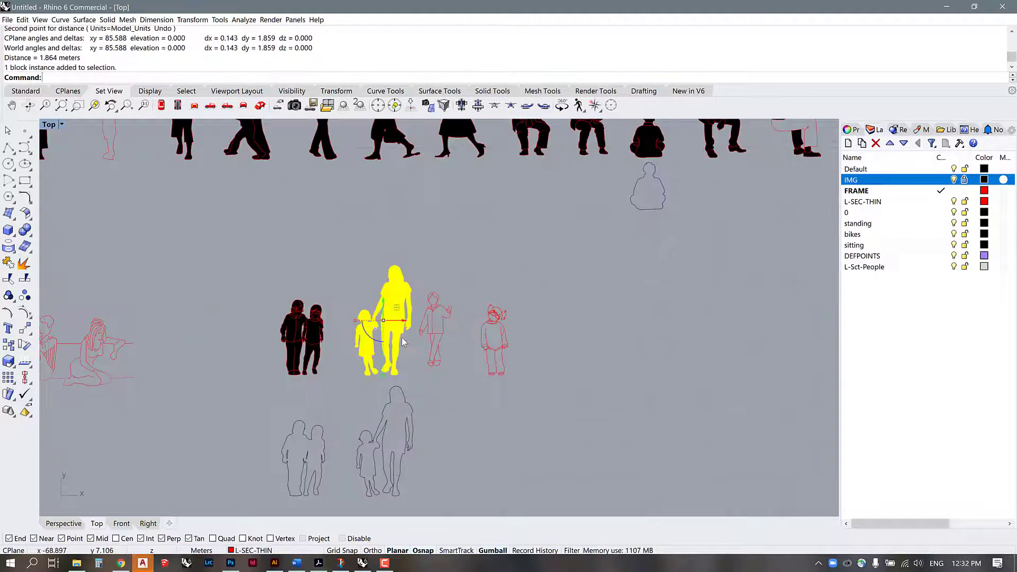
scroll(415, 373, "down", 3)
key("Escape")
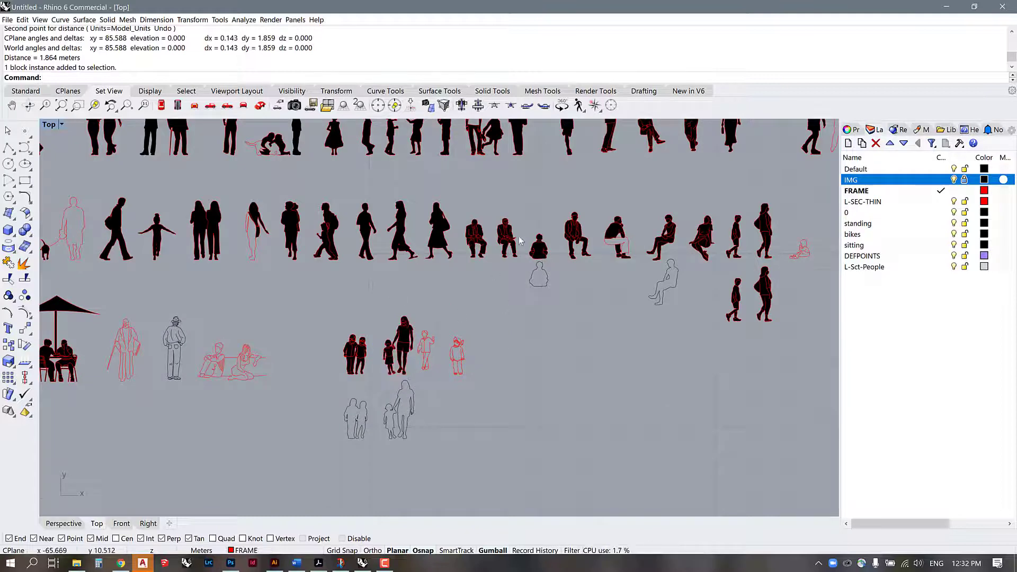
scroll(417, 267, "up", 3)
left_click(695, 258)
scroll(484, 295, "down", 2)
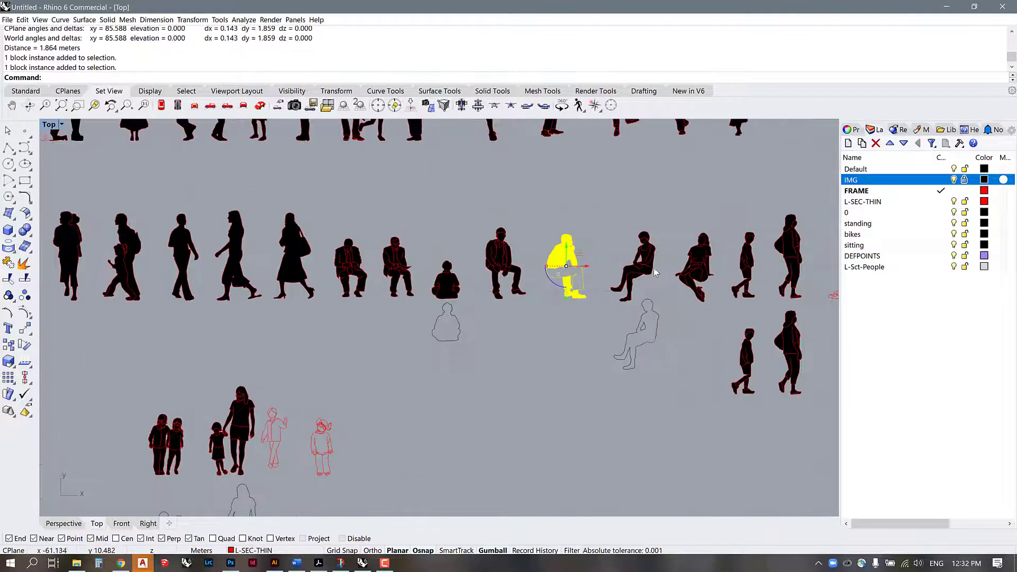
- Copy the filled seated silhouette with one leg extended from the collection onto the bench in the first section
left_click(643, 262)
type("CO")
key("Return")
scroll(645, 291, "up", 6)
left_click(654, 256)
scroll(402, 412, "down", 18)
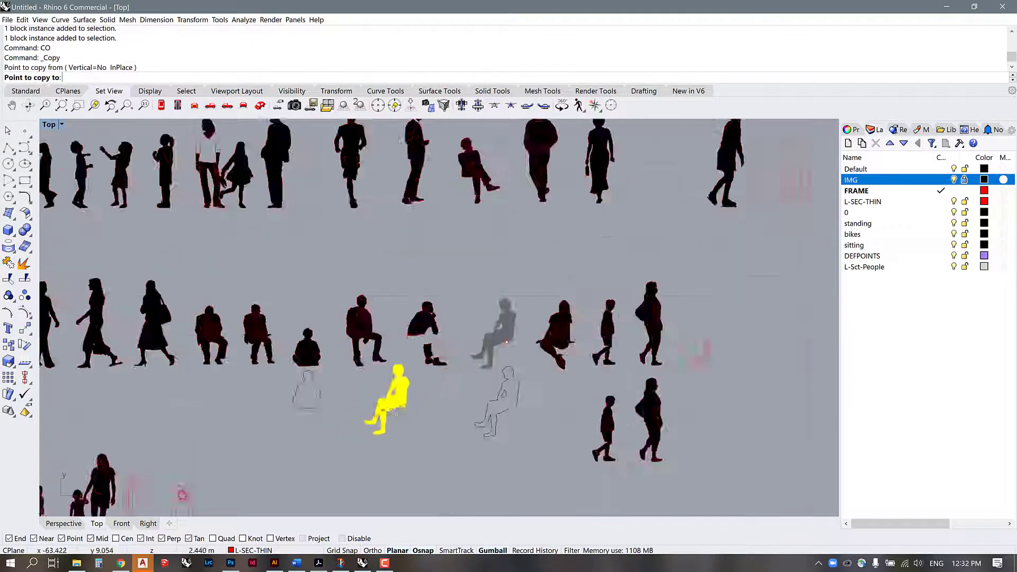
scroll(652, 212, "up", 8)
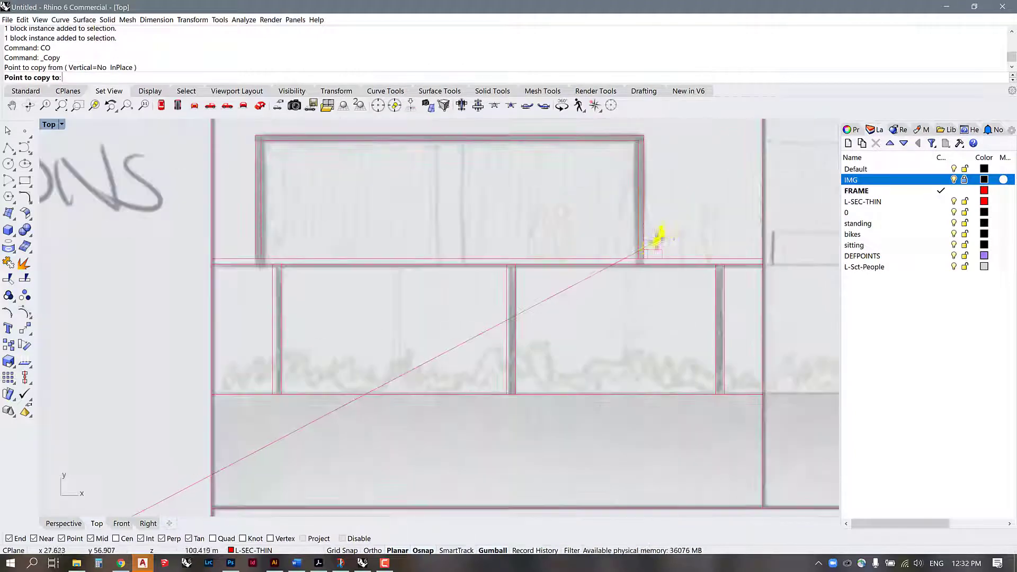
left_click(657, 250)
scroll(645, 258, "up", 5)
key("Return")
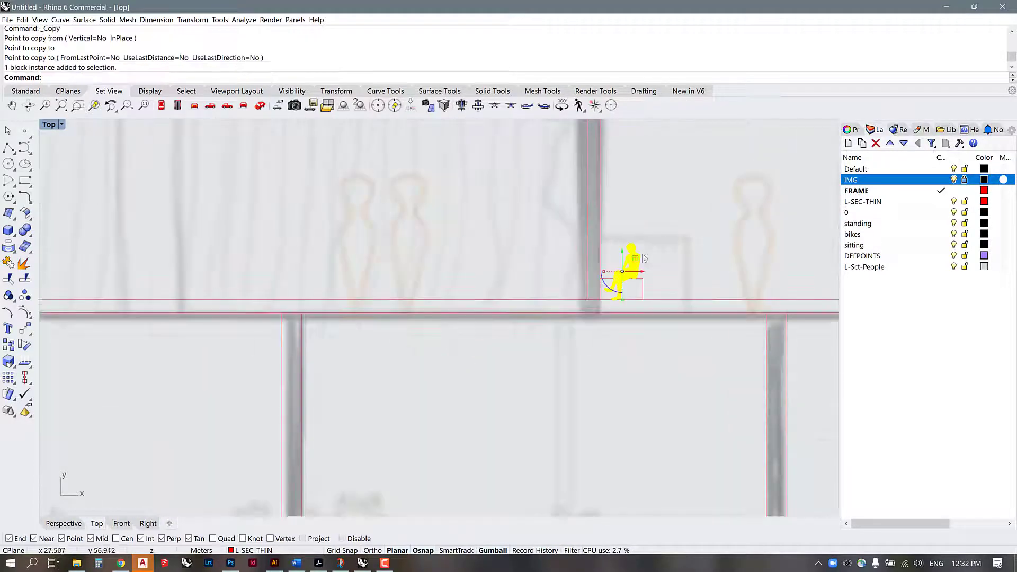
- Mirror the seated silhouette with Copy=No about a vertical line at the bench's outer edge, and shift it back onto the seat
type("MI")
key("Return")
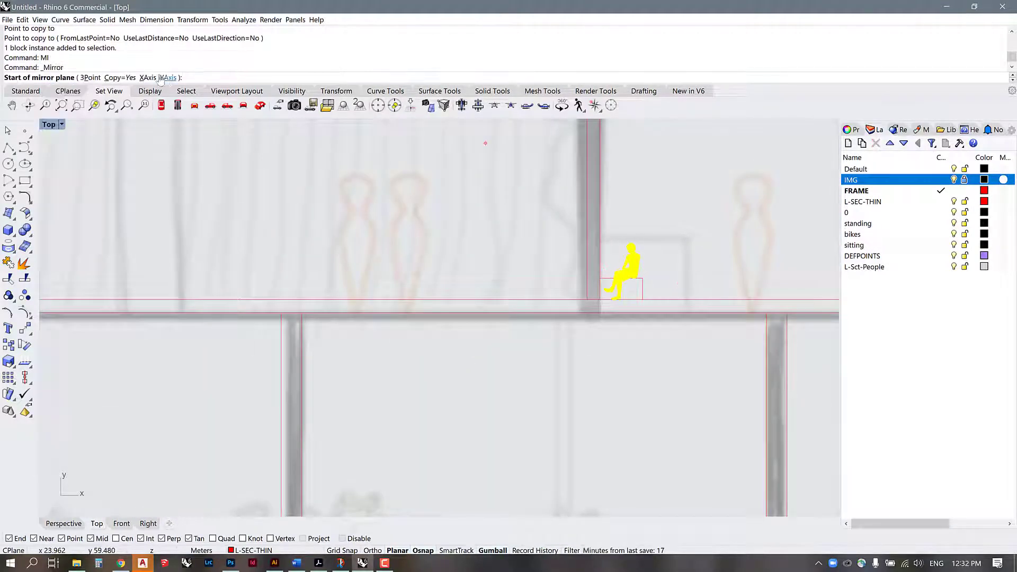
left_click(119, 77)
left_click(641, 279)
left_click(641, 228)
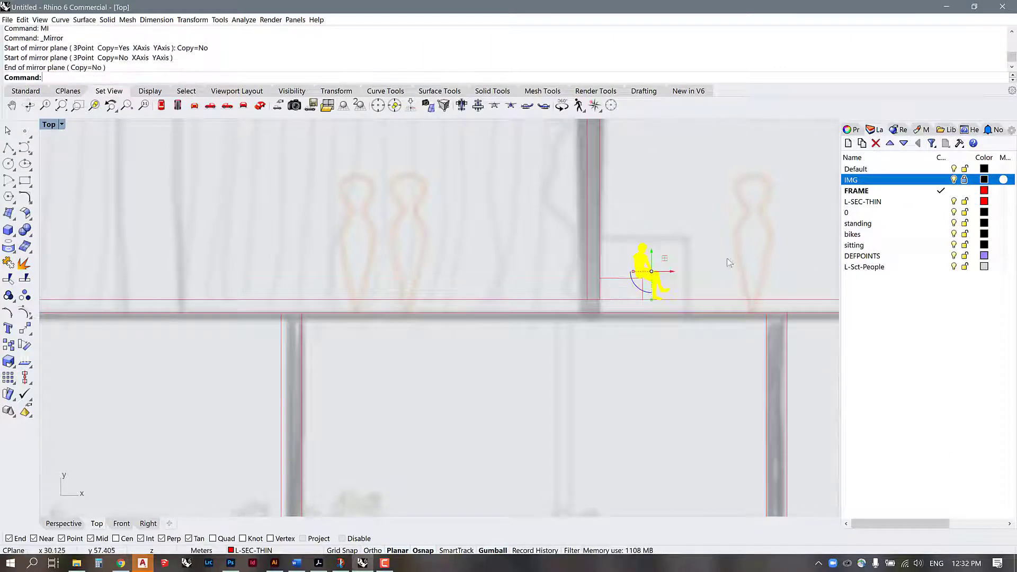
scroll(662, 259, "up", 4)
left_click_drag(628, 318, 615, 320)
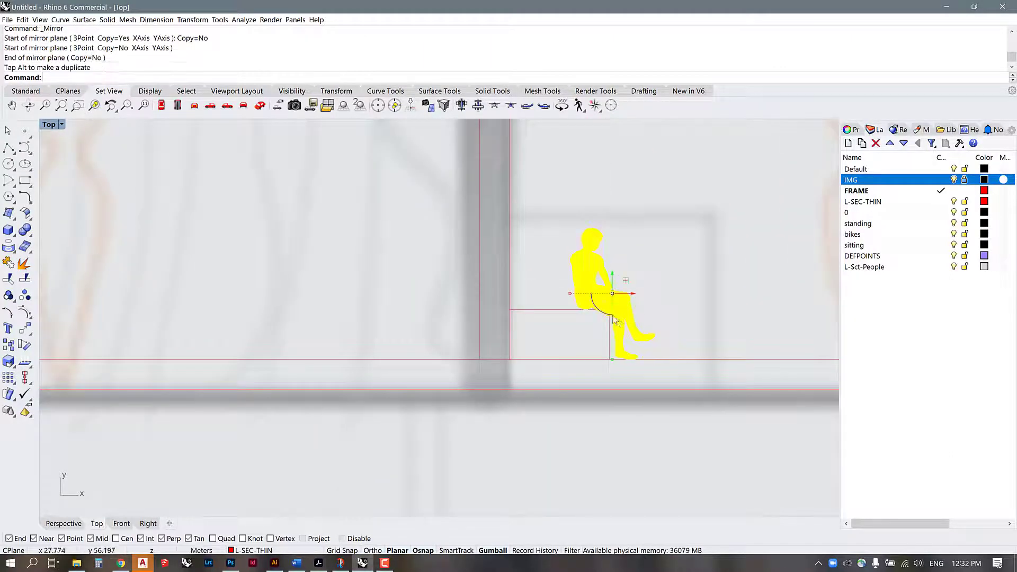
scroll(610, 334, "down", 5)
scroll(585, 354, "up", 6)
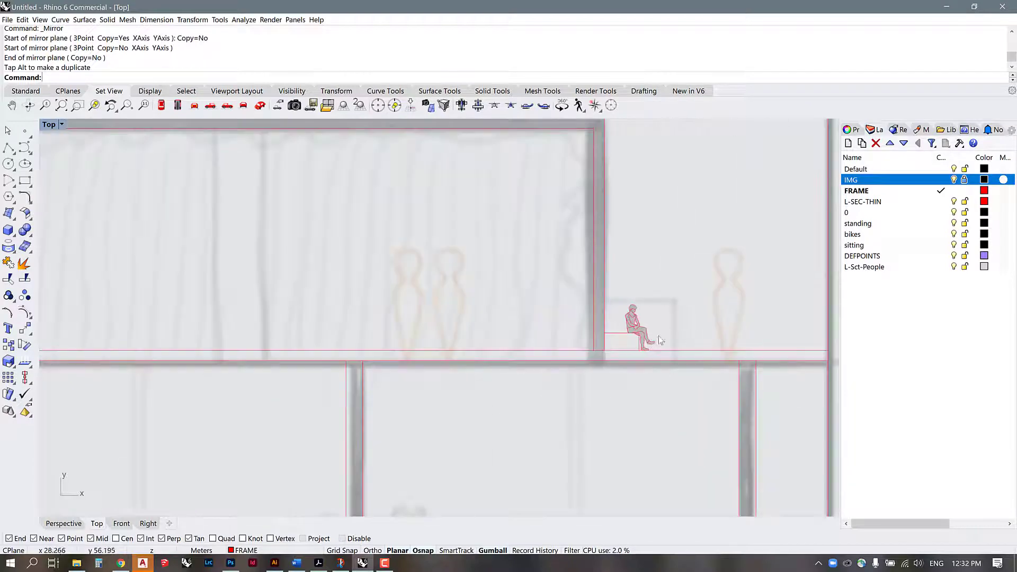
left_click(652, 340)
type("mi")
key("Return")
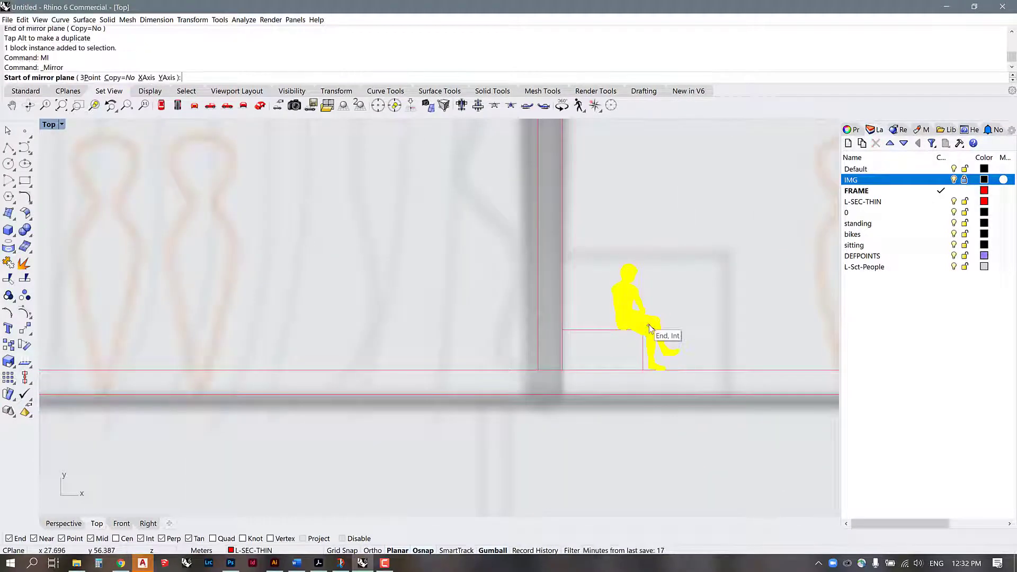
key("Escape")
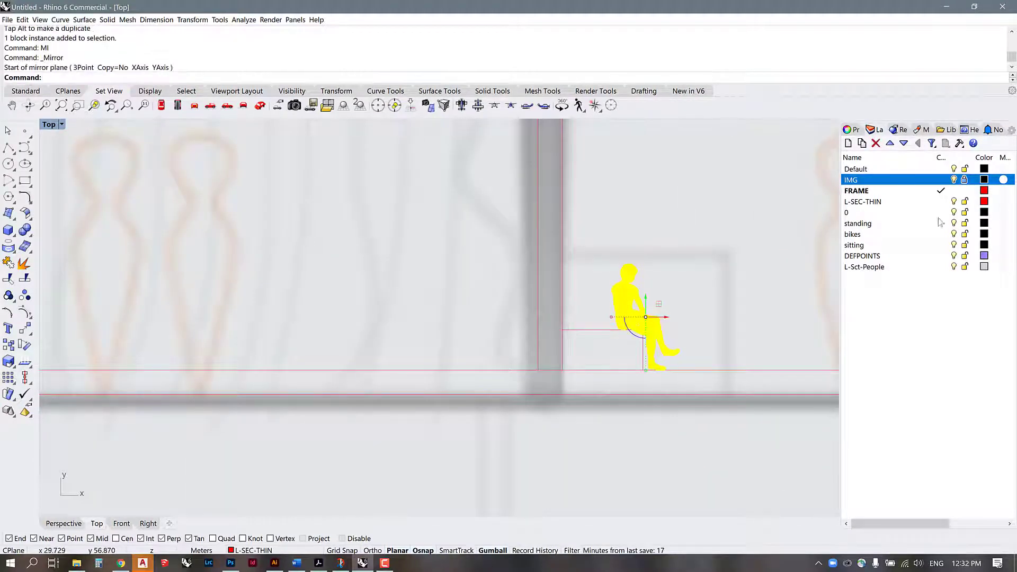
- Create a layer named SILHOUETTES and set its color to blue
left_click(849, 143)
type("SILHOUETTES")
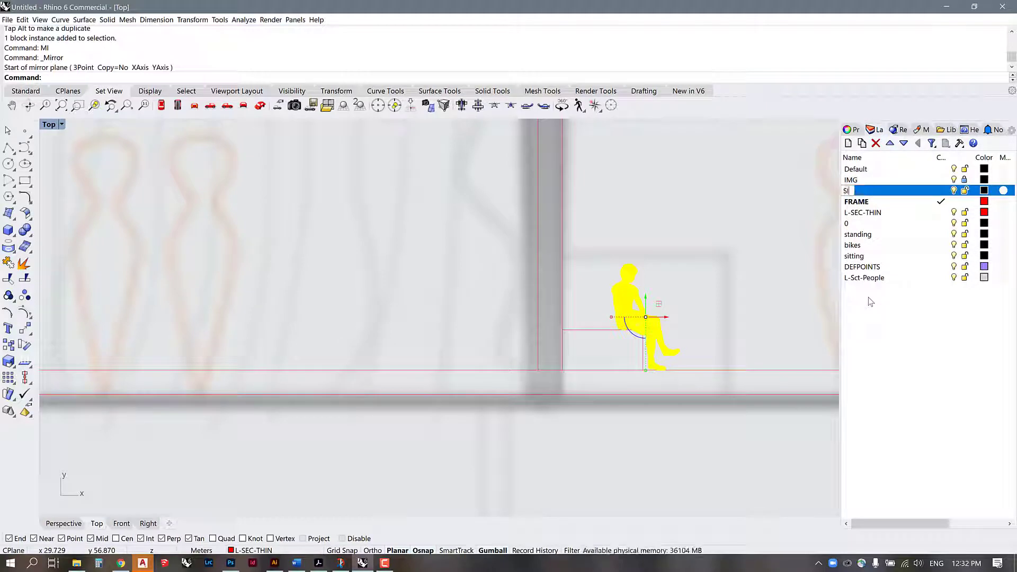
key("Return")
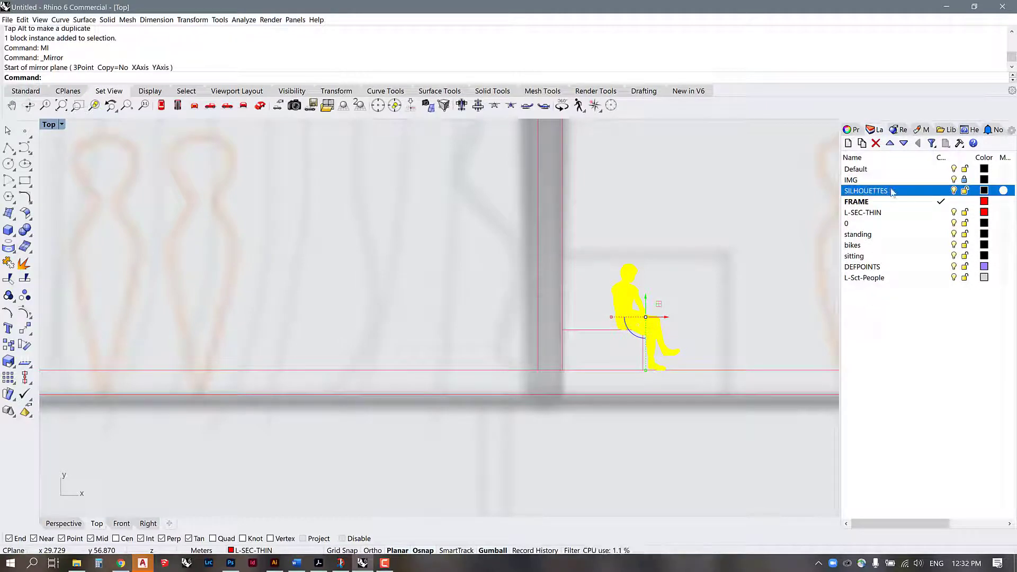
left_click(984, 190)
double_click(382, 318)
- Move the seated silhouette onto the SILHOUETTES layer and deselect it
right_click(875, 191)
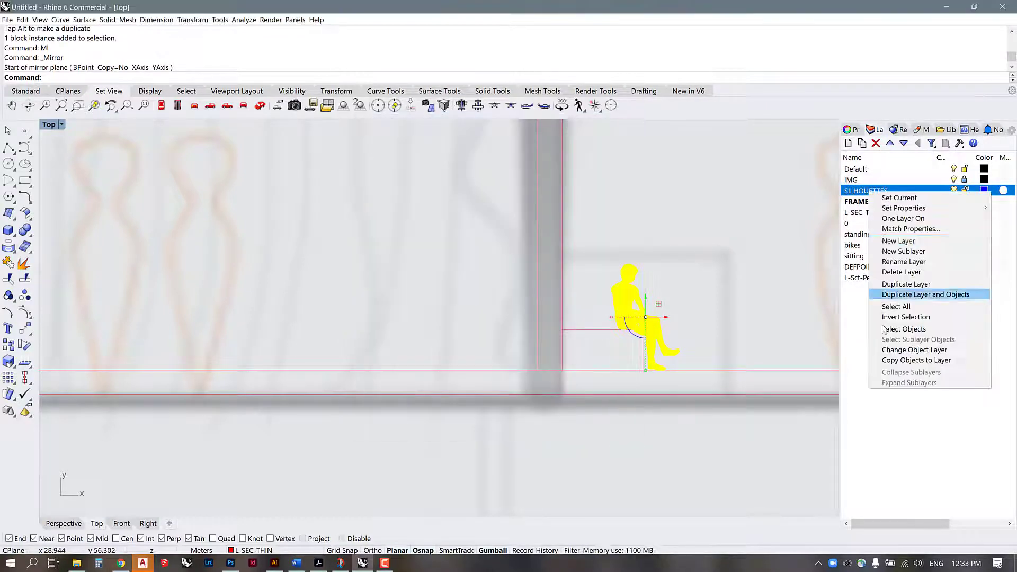
left_click(908, 349)
key("Escape")
scroll(630, 347, "down", 6)
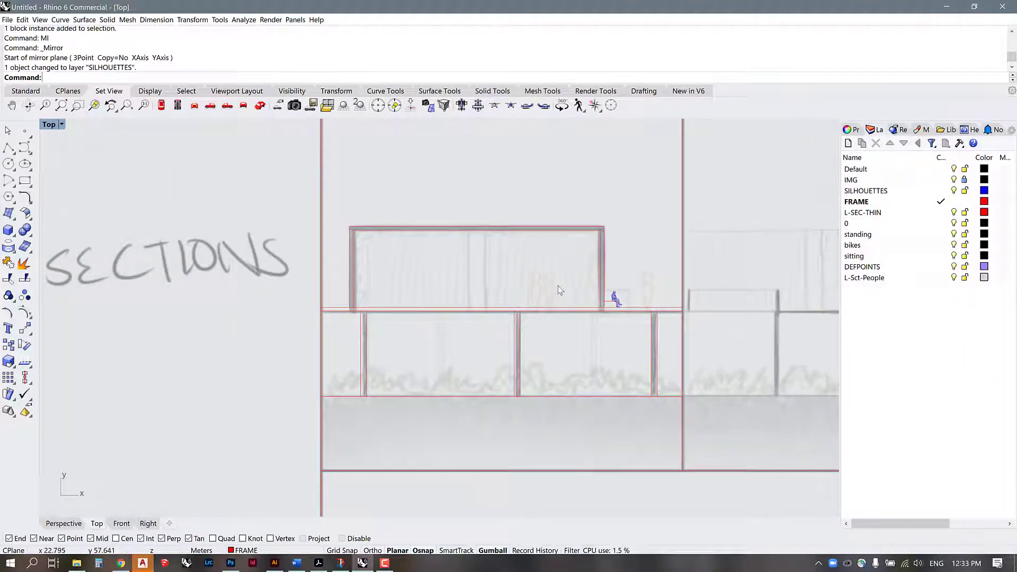
scroll(583, 291, "down", 1)
scroll(477, 318, "up", 1)
- Create a layer named L-SEC-THICK below the L-SEC-THIN layer
left_click(385, 439)
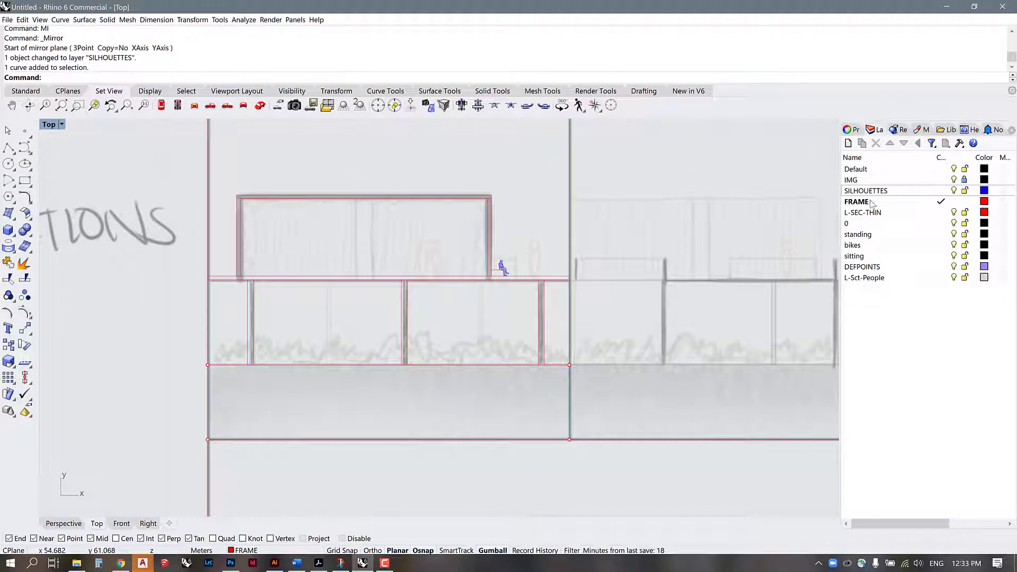
left_click(872, 212)
left_click(848, 143)
type("L")
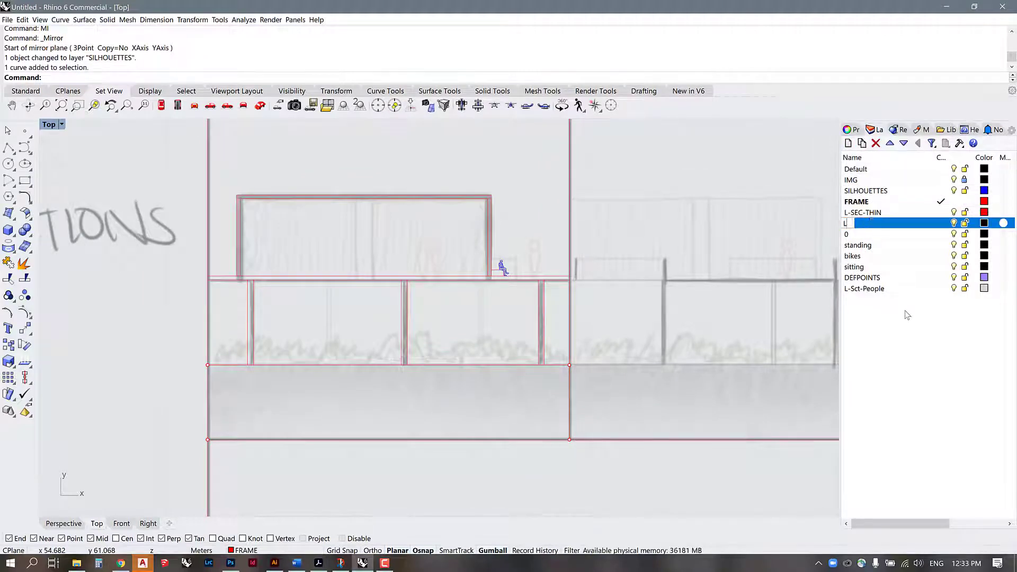
type("-SEC-THICK")
key("Return")
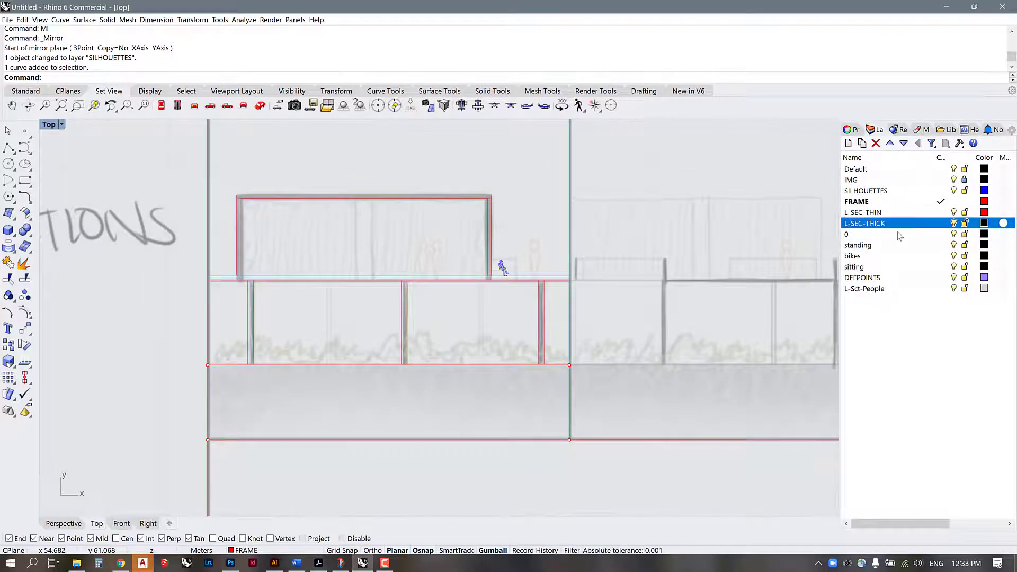
- Move all the first section's linework, except the seated silhouette, onto the L-SEC-THICK layer
scroll(388, 218, "down", 3)
left_click_drag(188, 192, 466, 313)
scroll(501, 260, "up", 3)
left_click(501, 260, "ctrl")
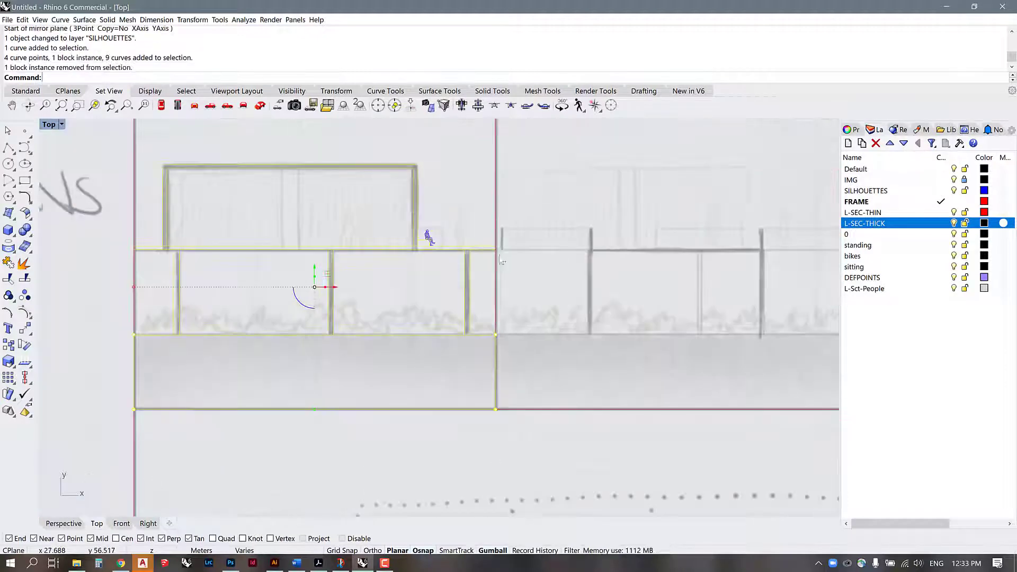
right_click(883, 223)
key("Escape")
right_click(883, 223)
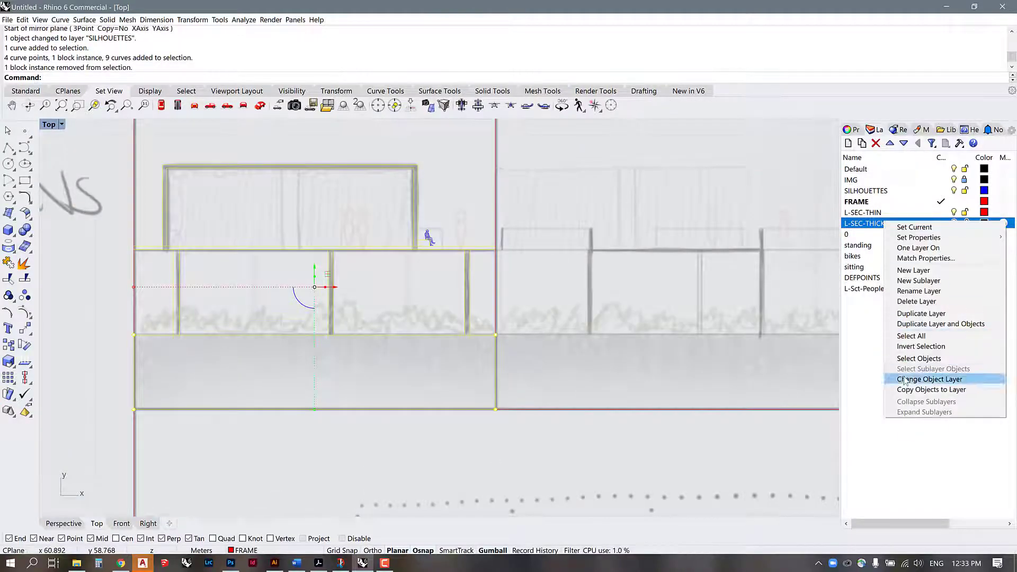
left_click(909, 503)
right_click(865, 223)
left_click(911, 371)
- Set the L-SEC-THICK layer's color to green and make L-SEC-THIN the current layer
left_click(984, 223)
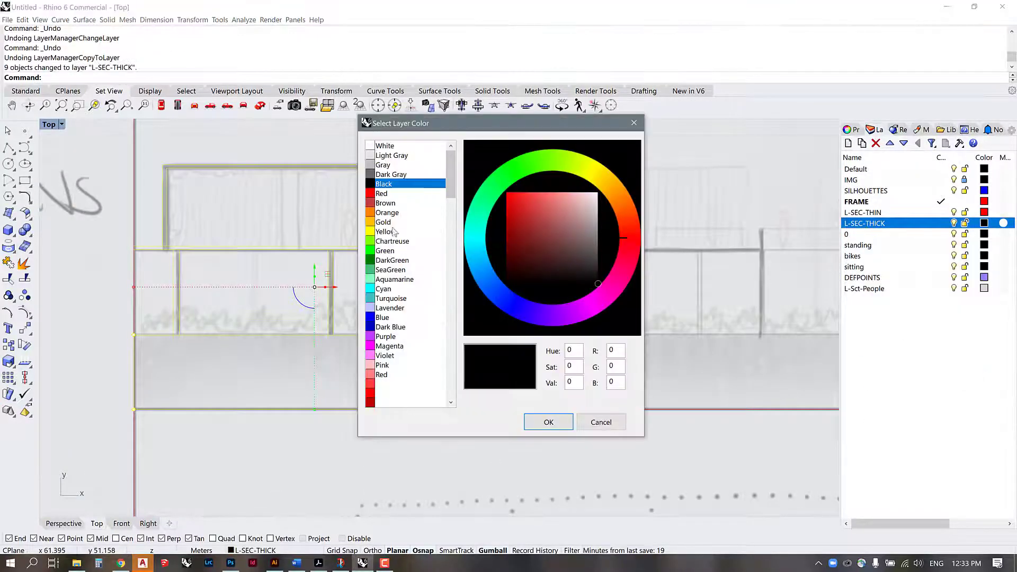
left_click(385, 250)
left_click(549, 422)
scroll(425, 235, "up", 2)
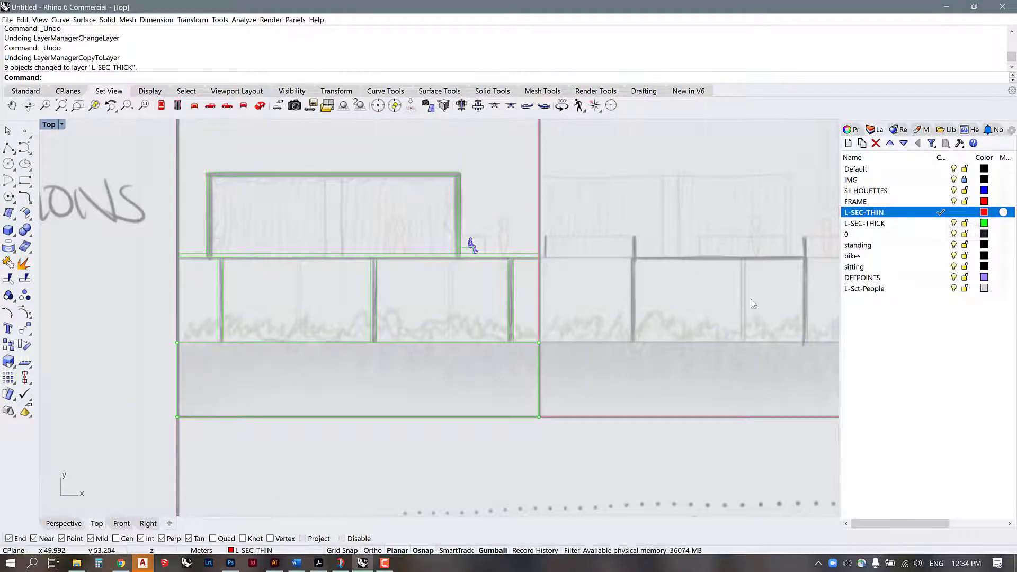
- Trace the two vertical lines inside the first section's upper volume from the ceiling to the floor line
scroll(302, 243, "up", 2)
type("L")
key("Return")
left_click(373, 161)
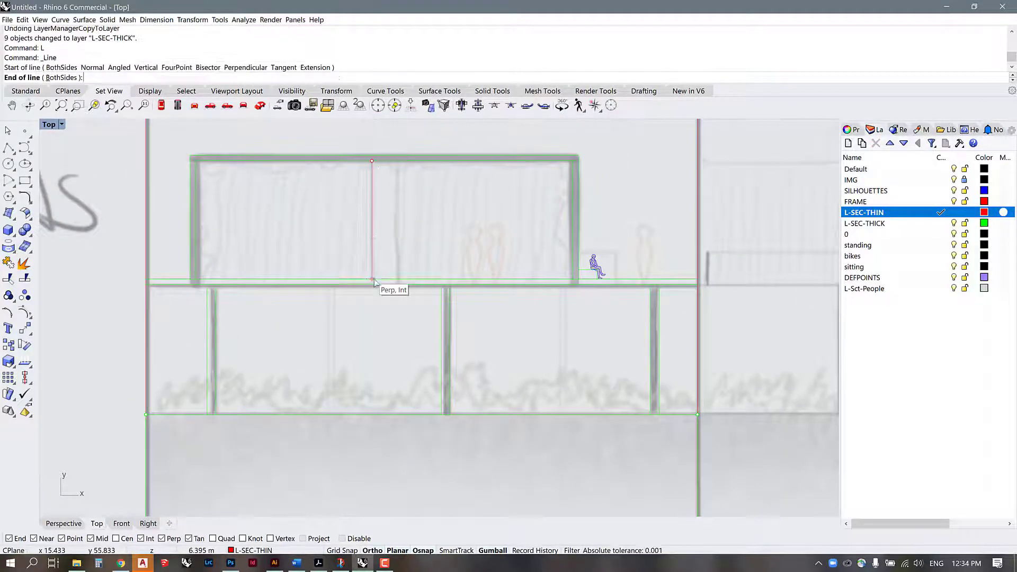
left_click(372, 279)
type("L")
key("Return")
left_click(398, 161)
left_click(397, 276)
scroll(587, 286, "down", 1)
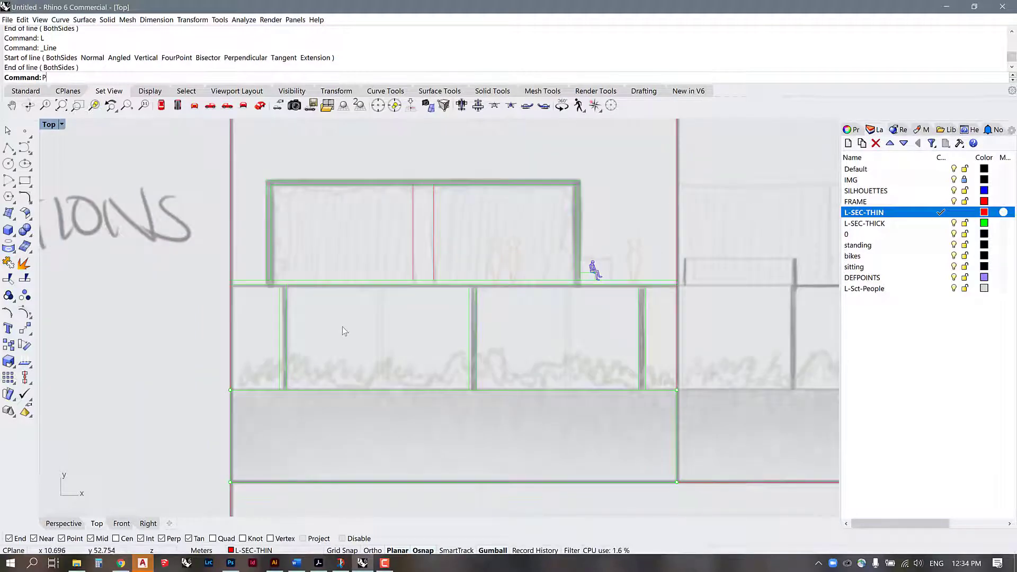
- Copy the first column below the deck onto the two faint intermediate columns in the sketch
type("L")
key("Return")
scroll(345, 331, "up", 2)
key("Escape")
left_click(233, 347)
type("CO")
key("Return")
left_click(227, 270)
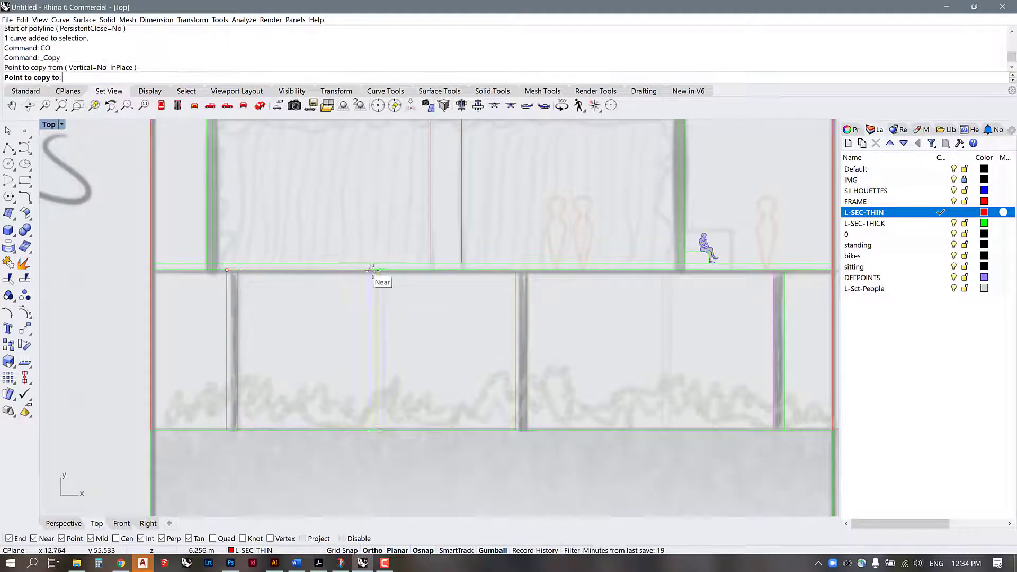
left_click(375, 270)
left_click(657, 270)
scroll(417, 304, "down", 3)
key("Return")
- Move the two copied intermediate columns onto the L-SEC-THIN layer
left_click(398, 323)
left_click(549, 323, "shift")
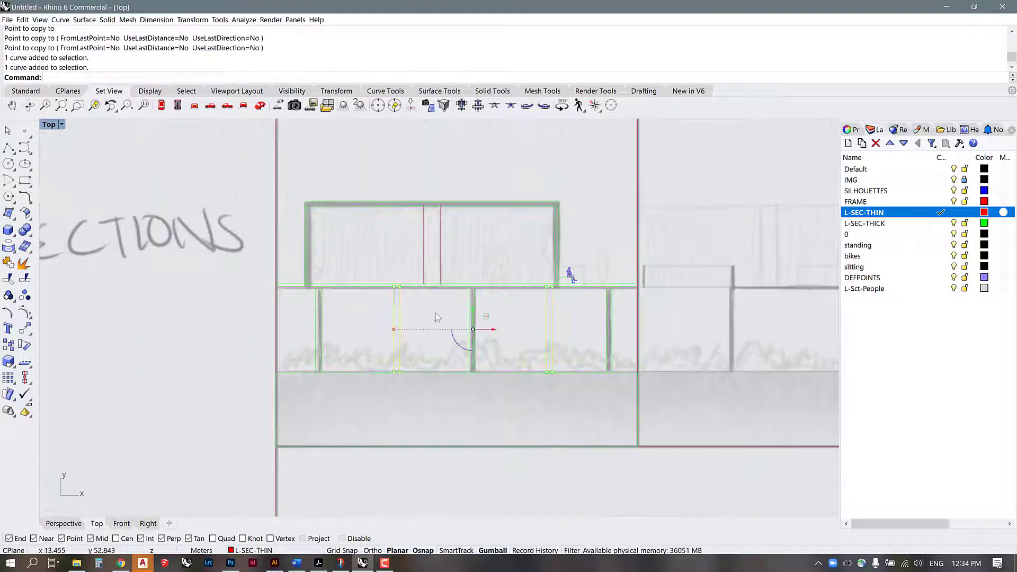
right_click(865, 212)
left_click(874, 334)
key("Escape")
- Set the SILHOUETTES layer's color to gray and deselect the seated silhouette
scroll(439, 278, "up", 2)
left_click(571, 274)
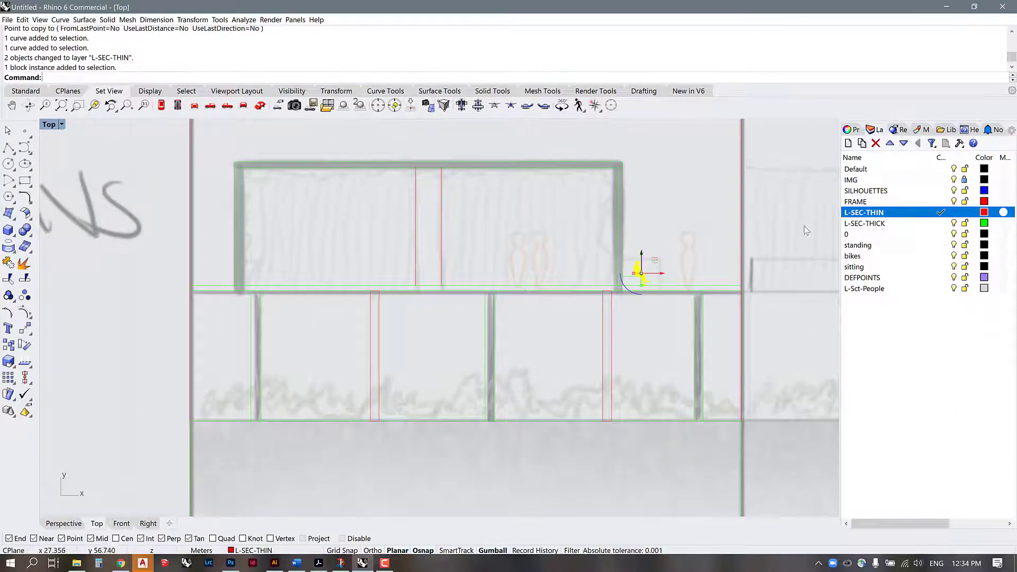
left_click(984, 191)
left_click(383, 165)
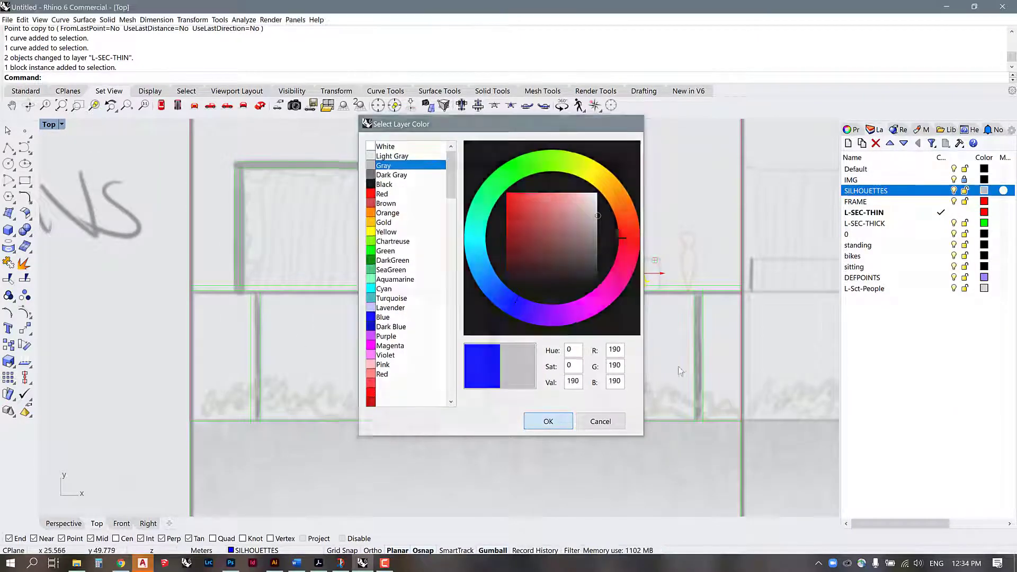
key("Return")
scroll(624, 263, "up", 5)
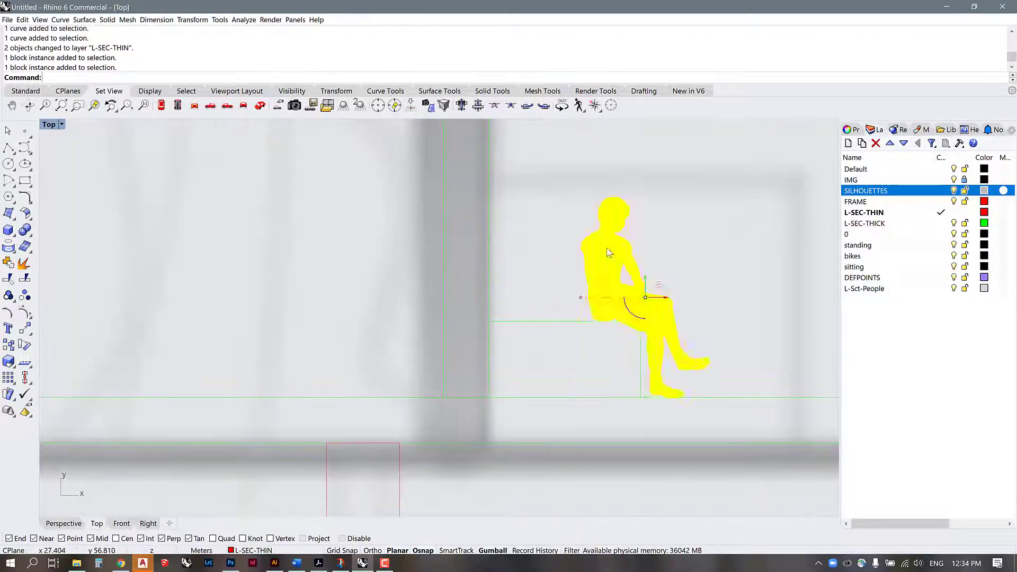
key("Escape")
scroll(610, 254, "down", 5)
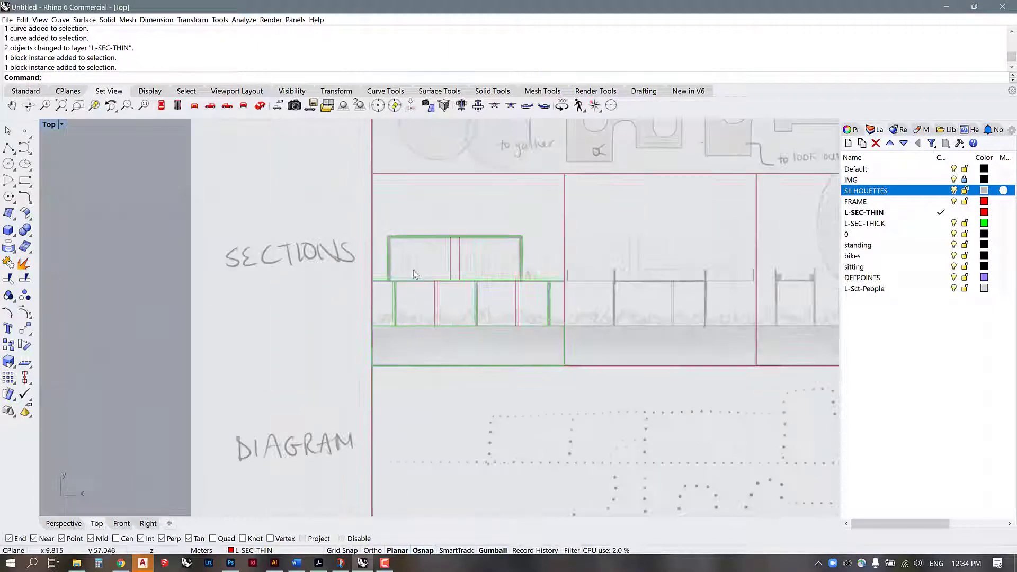
- Export the complete first section as the Illustrator file Sec_1_100, preserving model scale at 1 meter = 10 mm with CMYK color
key("Left")
key("Left")
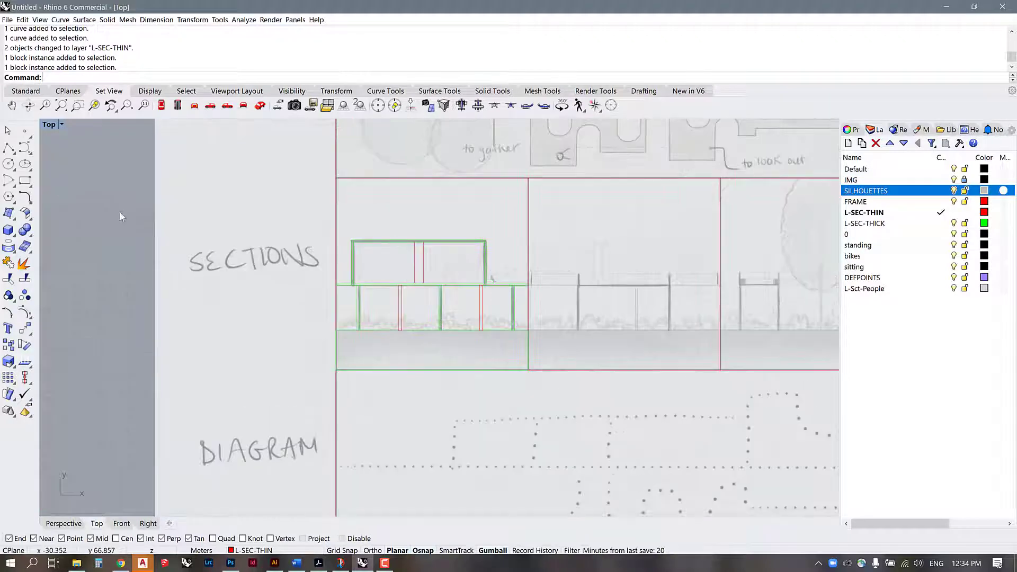
left_click_drag(120, 212, 542, 376)
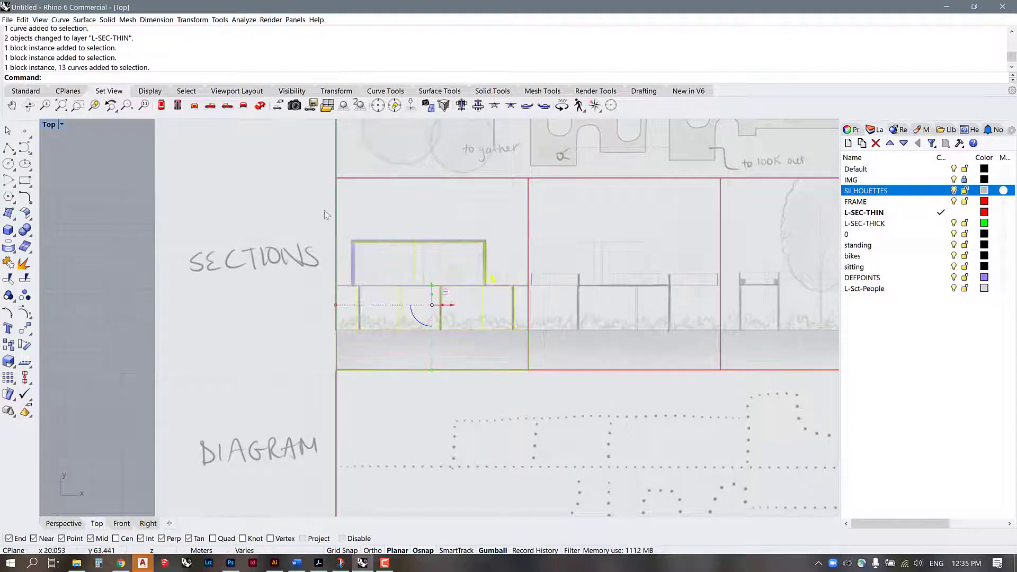
left_click(9, 20)
left_click(48, 149)
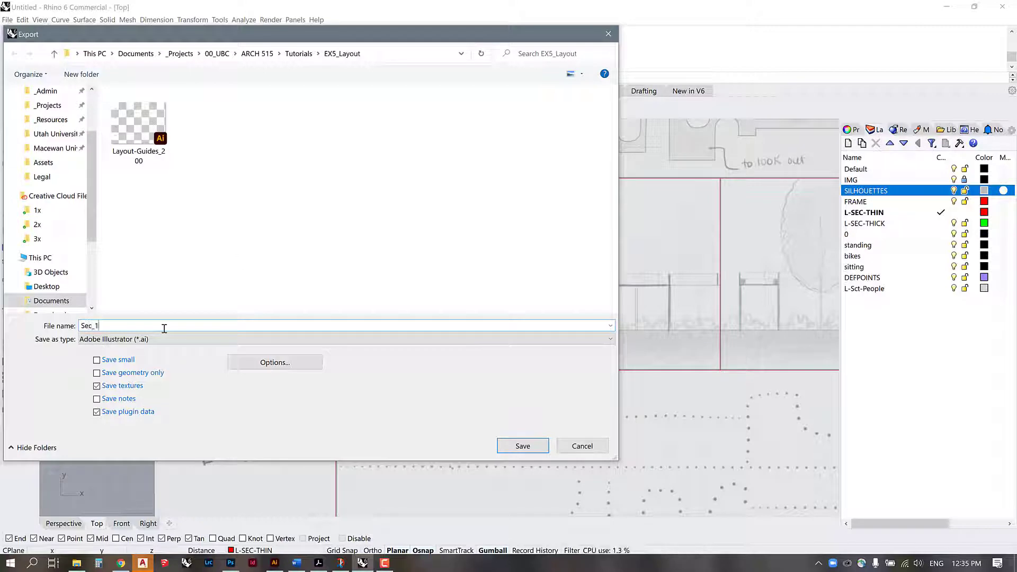
left_click(517, 445)
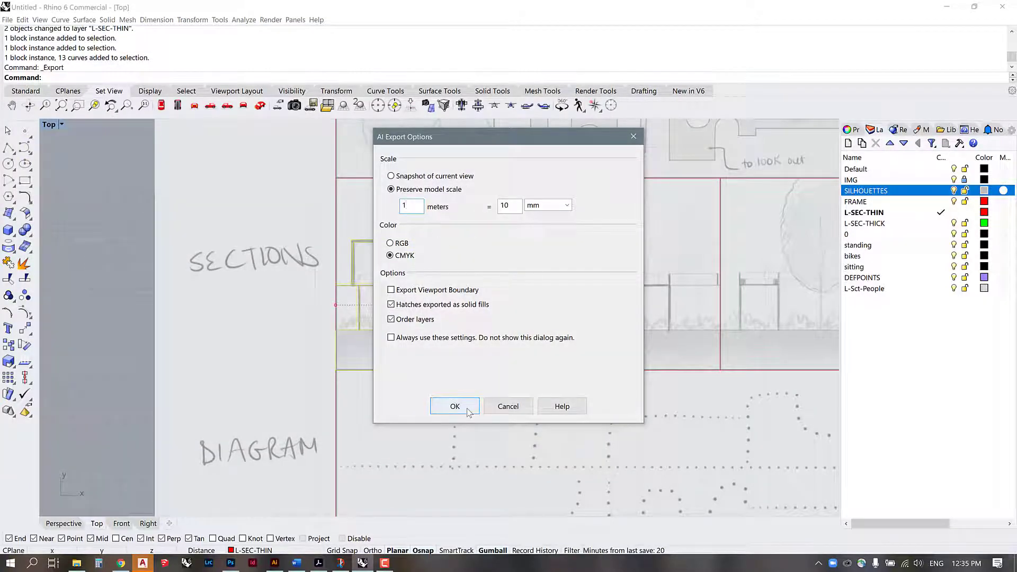
left_click(455, 406)
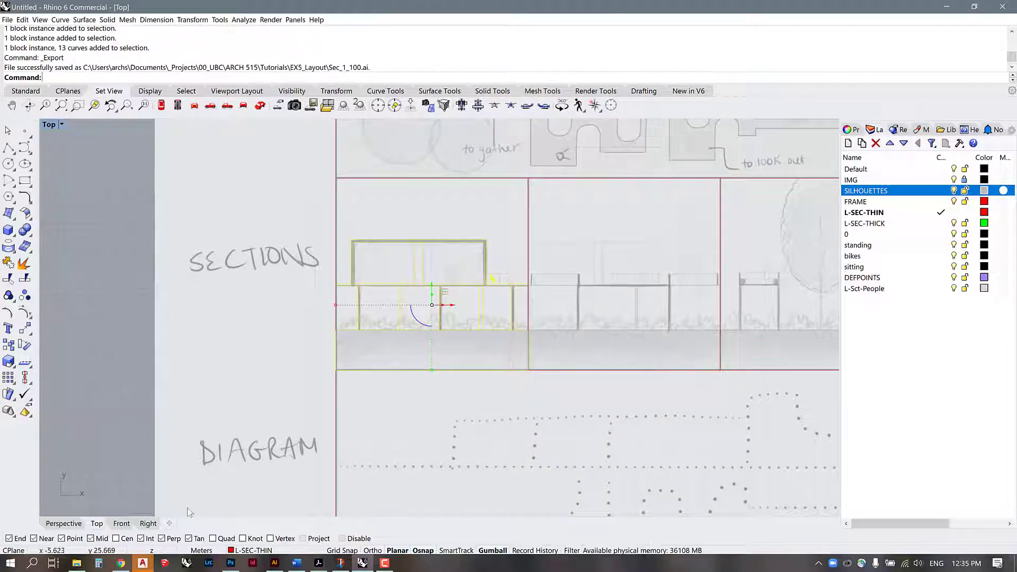
- Switch to Illustrator and open the exported Sec_1_100 file from the EX5_Layout folder
left_click(274, 563)
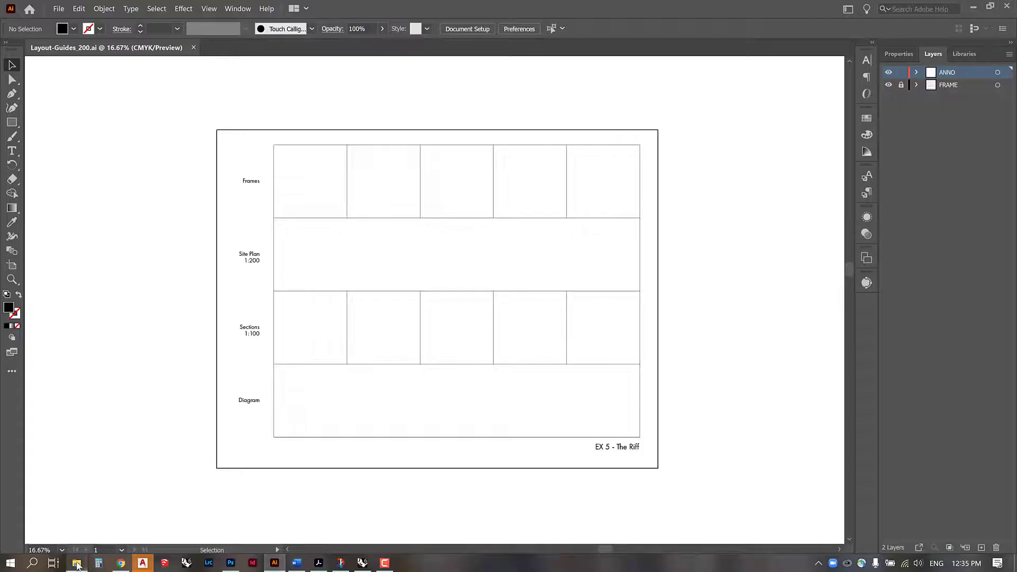
left_click(77, 562)
double_click(342, 339)
double_click(347, 454)
double_click(412, 212)
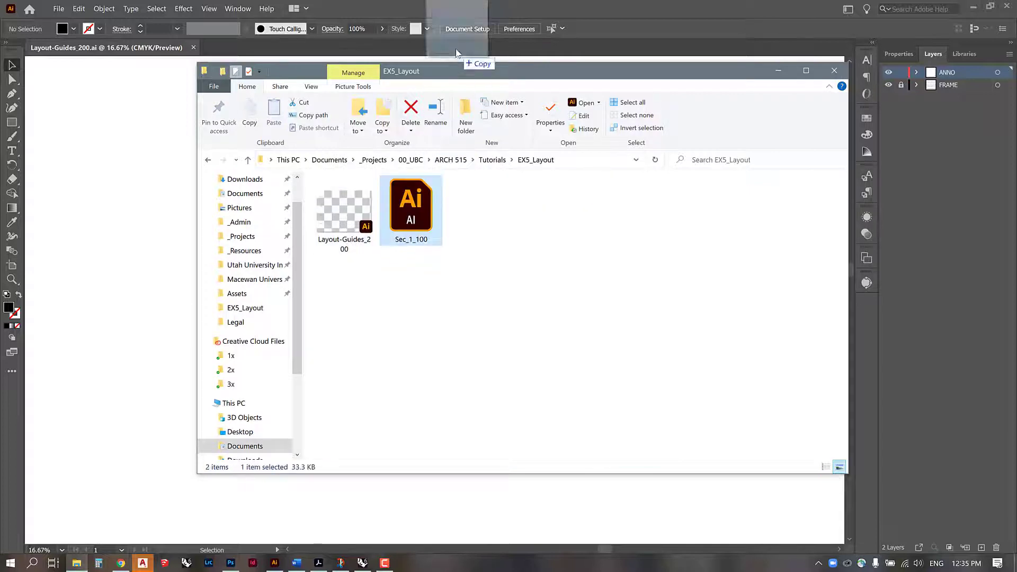
key("ctrl+0")
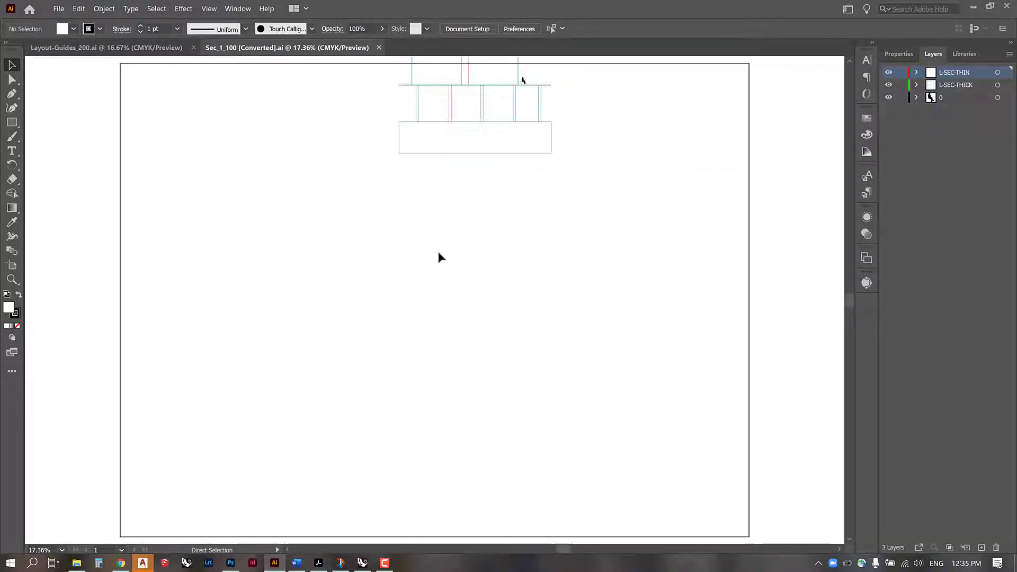
- Move all the imported section artwork fully onto the artboard
scroll(454, 175, "up", 3)
key("ctrl+a")
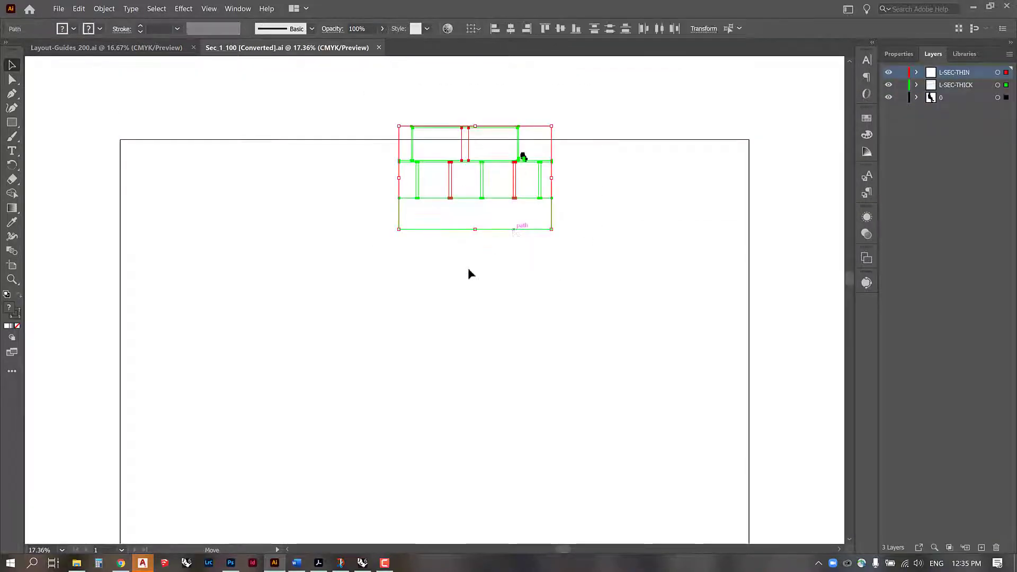
left_click_drag(512, 233, 463, 353)
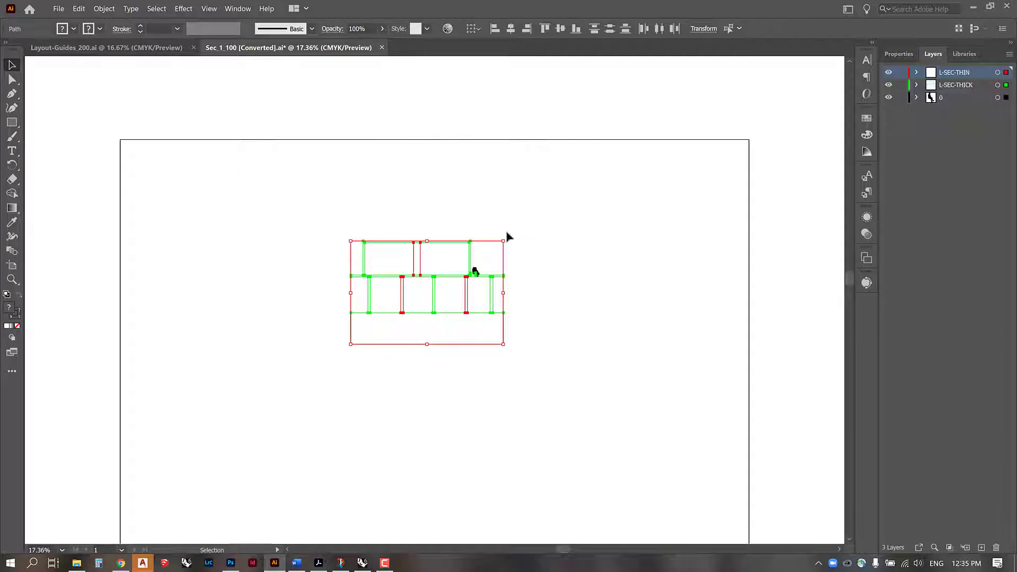
- Copy the section artwork into the Layout-Guides_200 document and place it over the start of the Sections 1:100 row
key("ctrl+v")
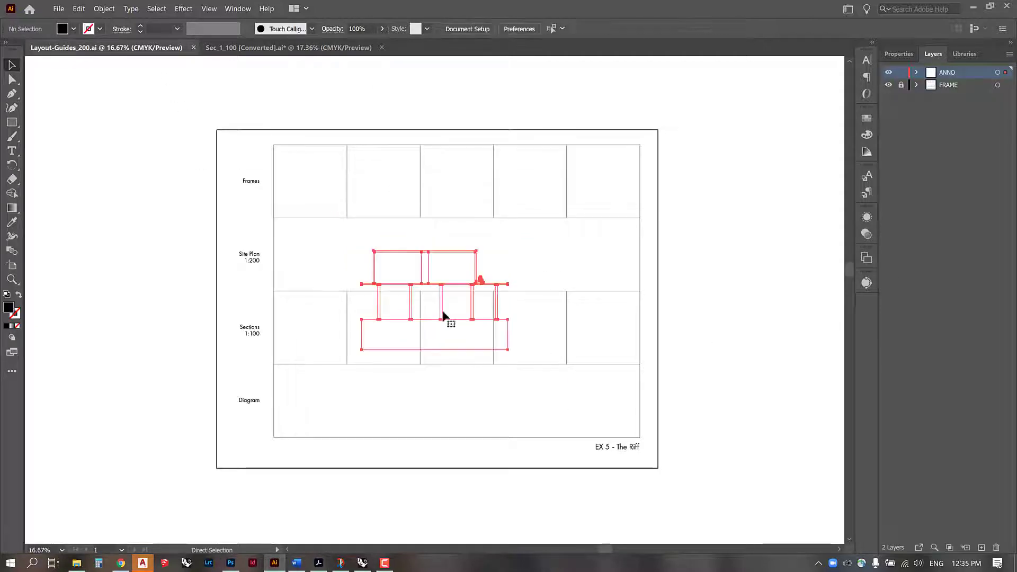
left_click_drag(441, 312, 283, 363)
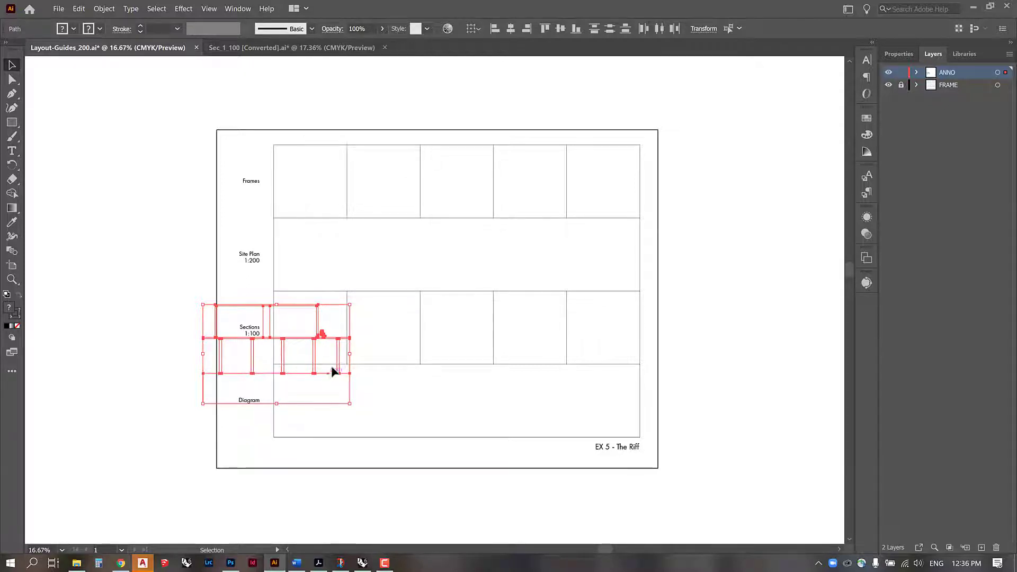
left_click_drag(339, 359, 342, 358)
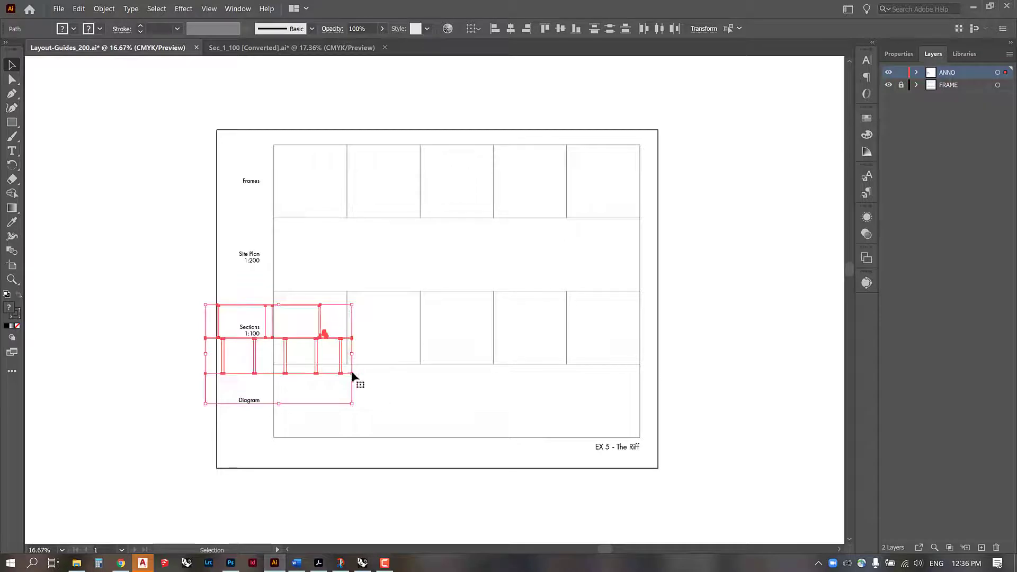
- Group the pasted section artwork and deselect it
right_click(288, 345)
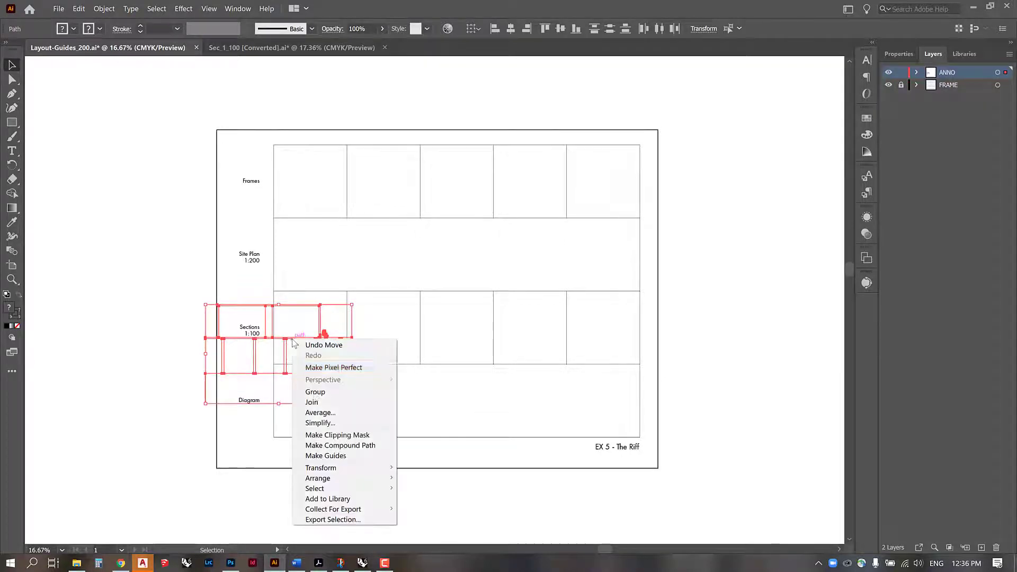
left_click(318, 392)
left_click(245, 353)
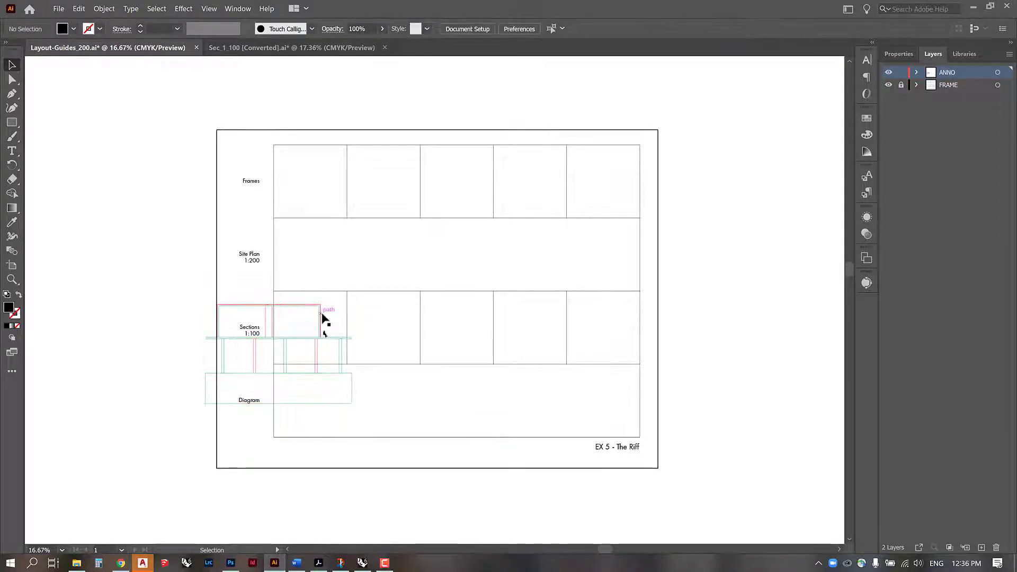
- Create two layers for the section linework, one named with the prefix L_SEC_TH for thick lines and one named L_SEC_THIN
left_click(981, 547)
double_click(945, 73)
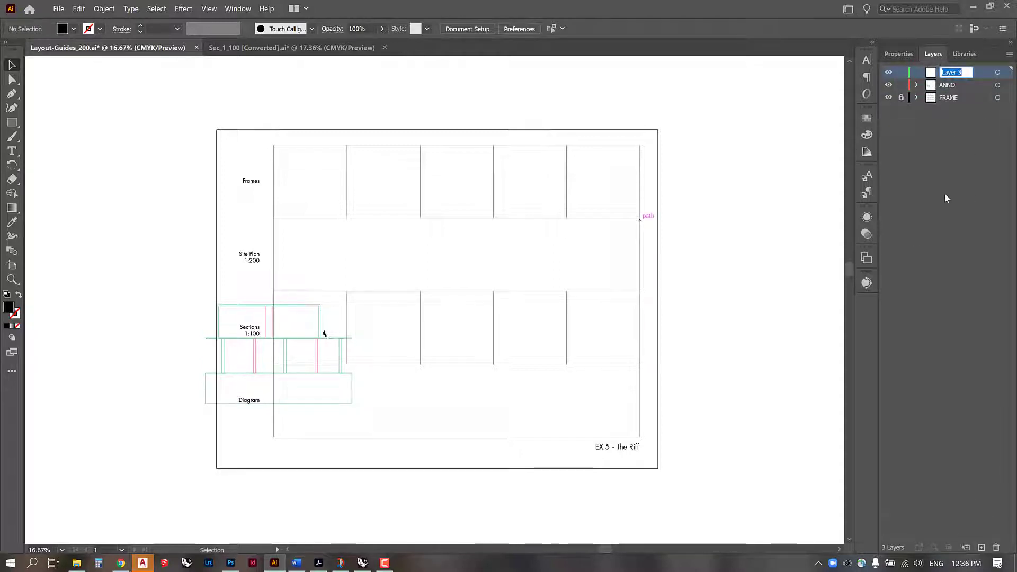
type("L_SEC_TH")
left_click(981, 548)
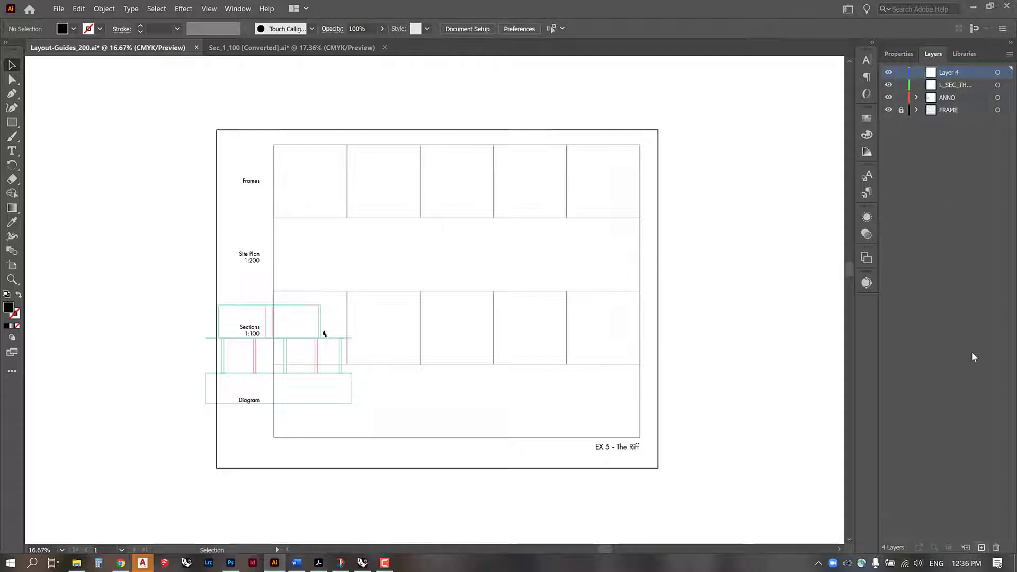
double_click(949, 73)
type("L_SEC_")
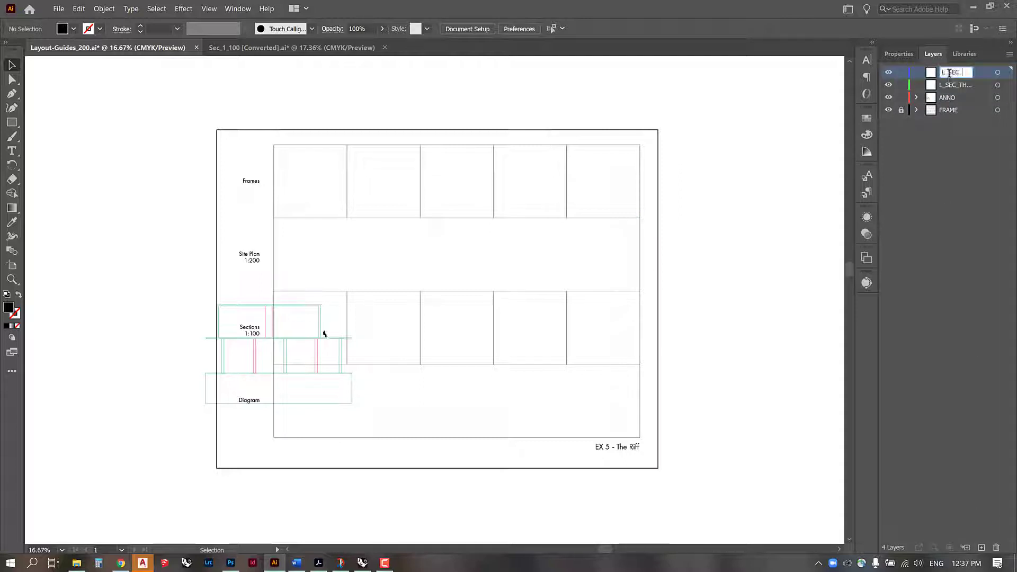
type("THIN")
key("Return")
- Ungroup the section artwork and move all paths sharing the green outline's appearance to the thick-line section layer
right_click(330, 311)
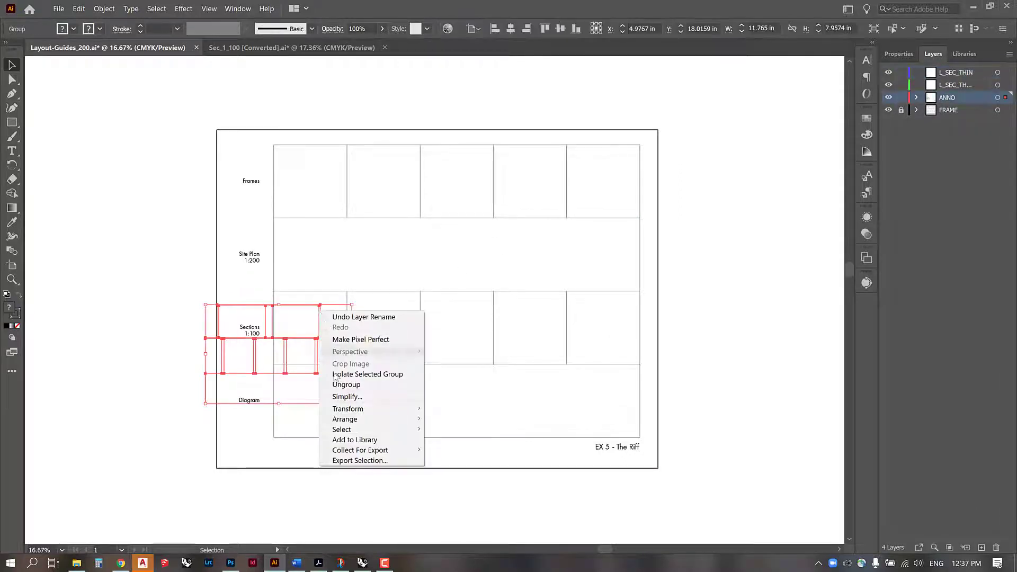
left_click(318, 309)
left_click(320, 312)
left_click(156, 9)
mouse_move(272, 95)
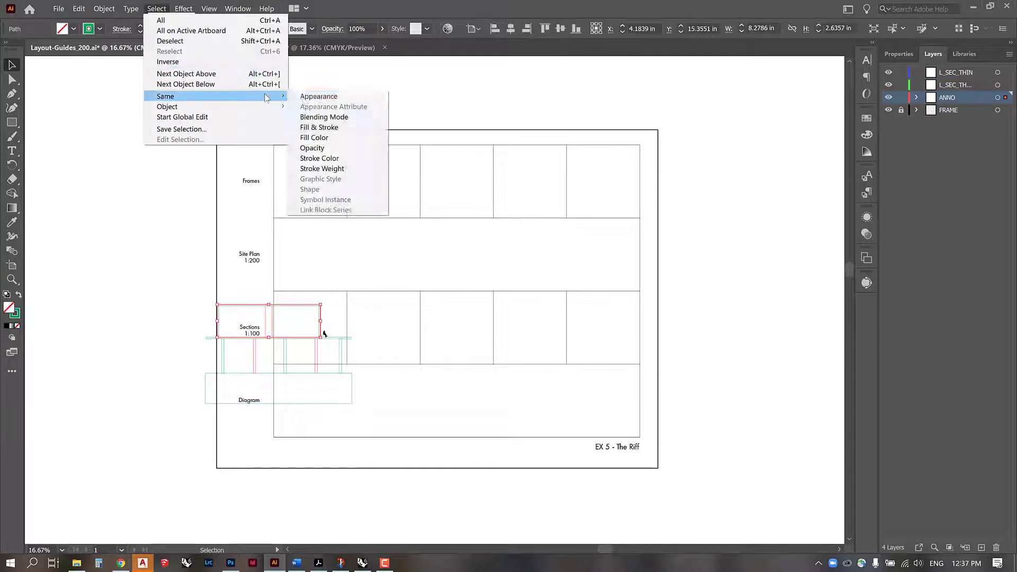
left_click(318, 96)
left_click_drag(1007, 96, 1005, 86)
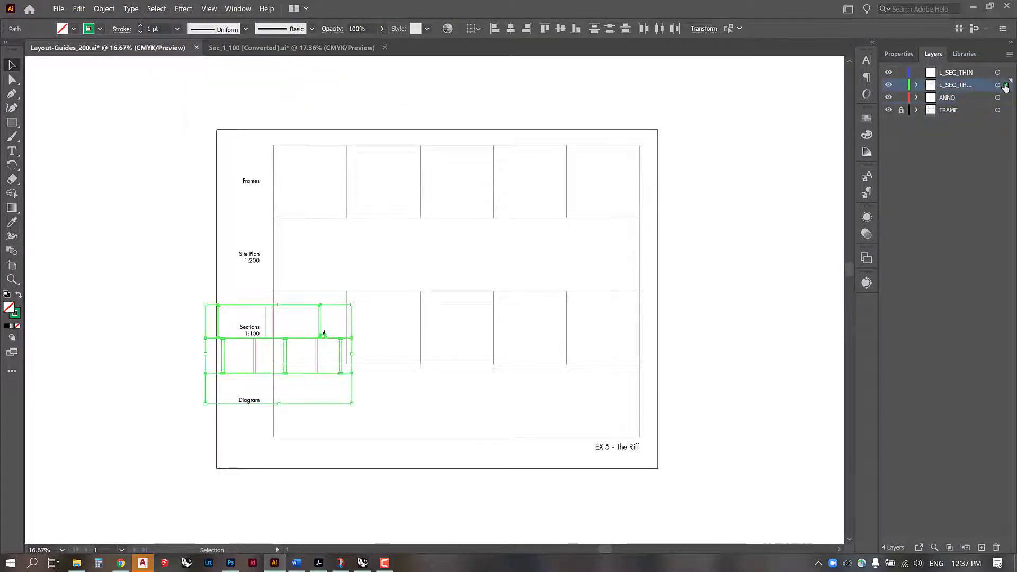
- Select all red section lines by matching appearance and move them to the L_SEC_THIN layer
left_click(193, 351)
left_click(266, 318)
left_click(156, 8)
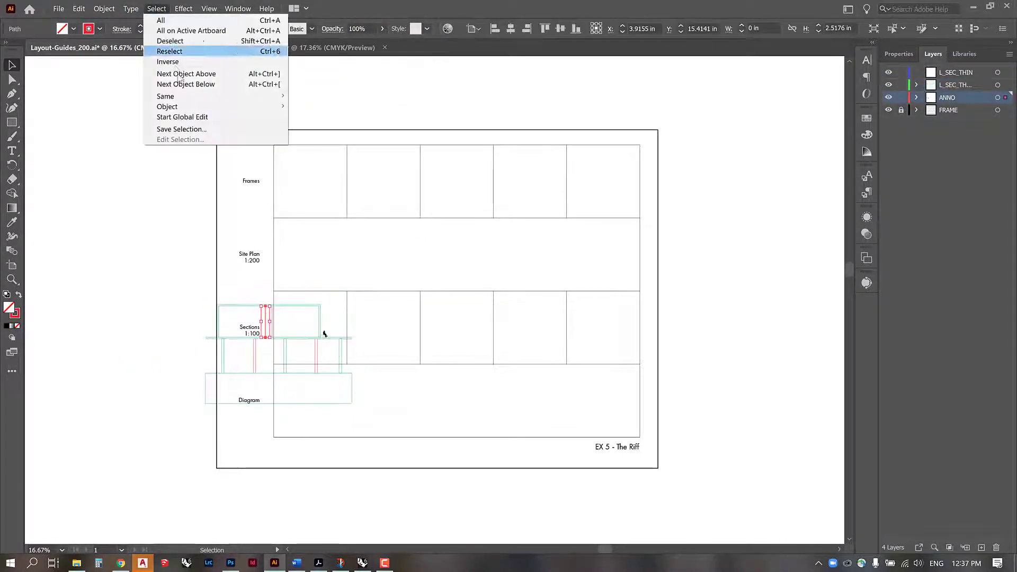
mouse_move(265, 96)
left_click(311, 96)
left_click_drag(1007, 97, 1007, 73)
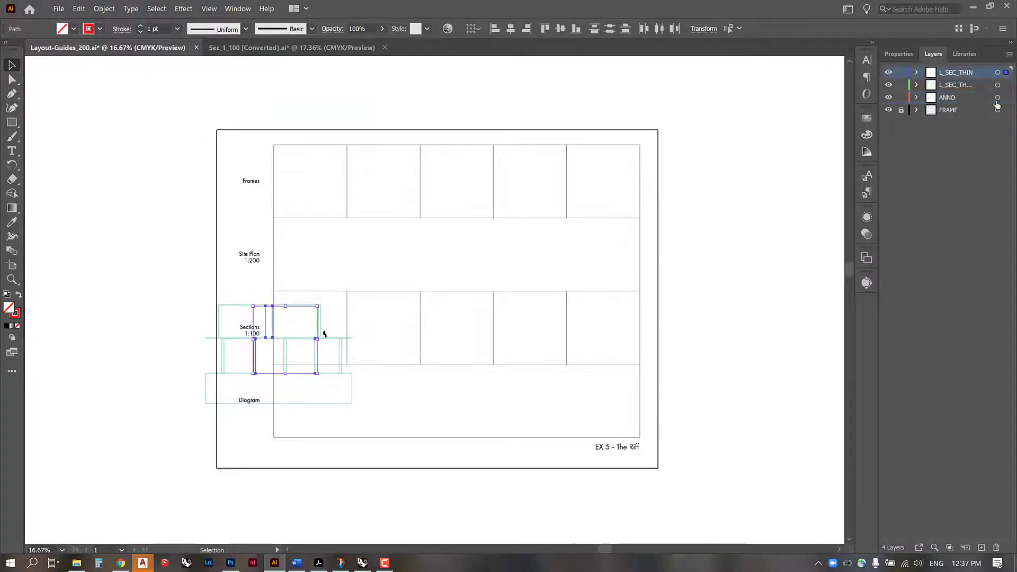
- Add a layer named L_SEC_SILHOUETTE
left_click(982, 546)
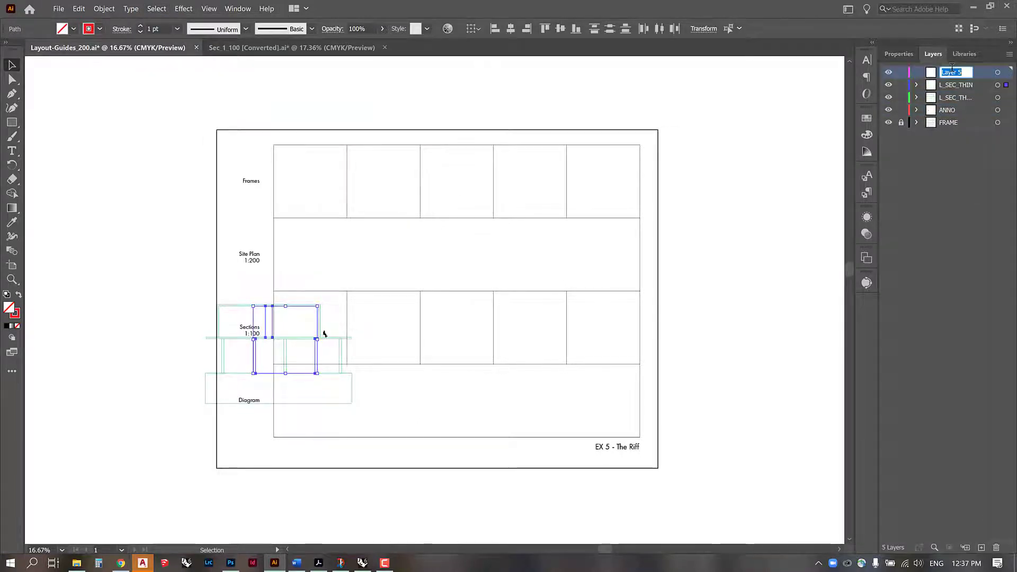
type("L_SEC")
type("_SILHOUETTE")
key("Return")
- Move all paths matching the seated figure's appearance to the L_SEC_SILHOUETTE layer, and check the thick and thin layers' contents by toggling their visibility
left_click(225, 320)
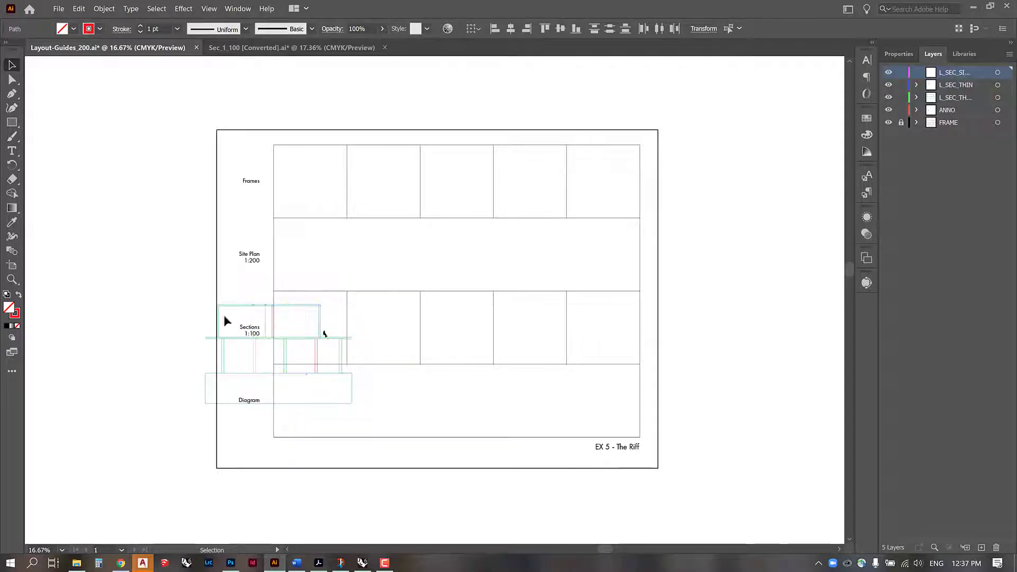
scroll(329, 385, "up", 2)
scroll(329, 385, "down", 2)
left_click(325, 347)
left_click(157, 8)
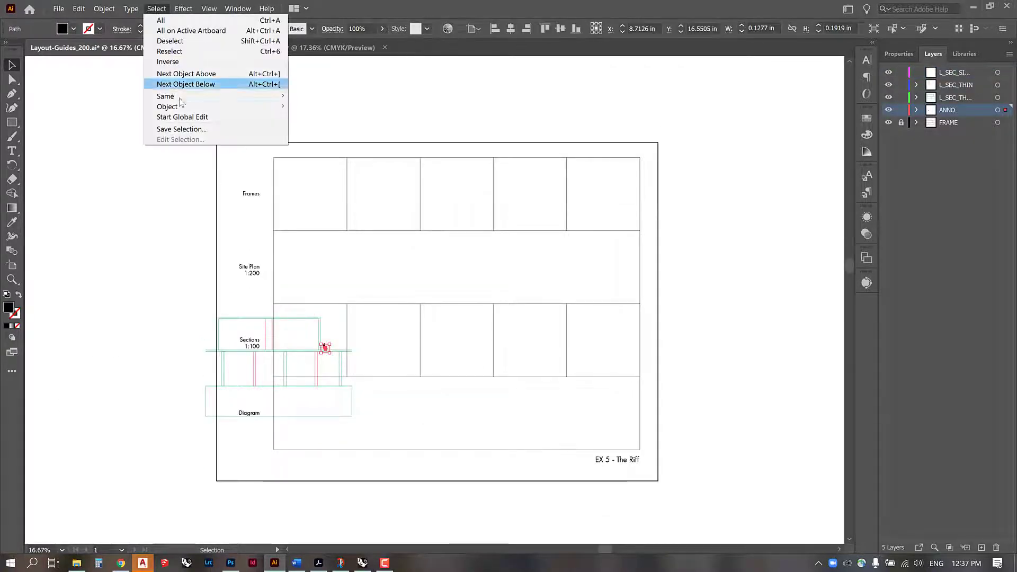
mouse_move(165, 96)
left_click(353, 97)
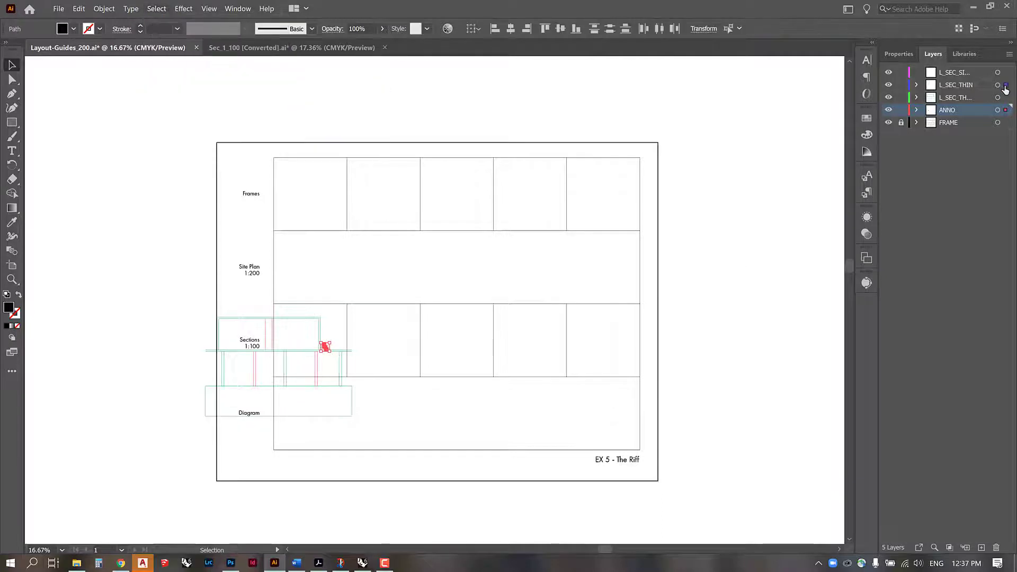
left_click_drag(1006, 89, 1006, 72)
left_click(223, 320)
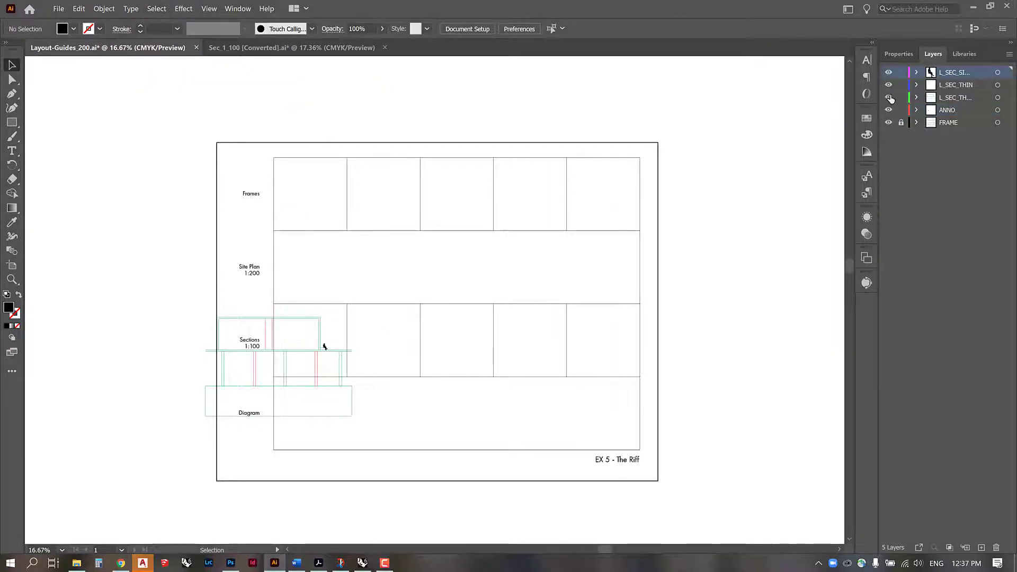
left_click(889, 97)
left_click(889, 85)
left_click(889, 85)
left_click(890, 97)
- Set everything on the thick-line section layer to a 3 pt black stroke
left_click(998, 98)
left_click(177, 30)
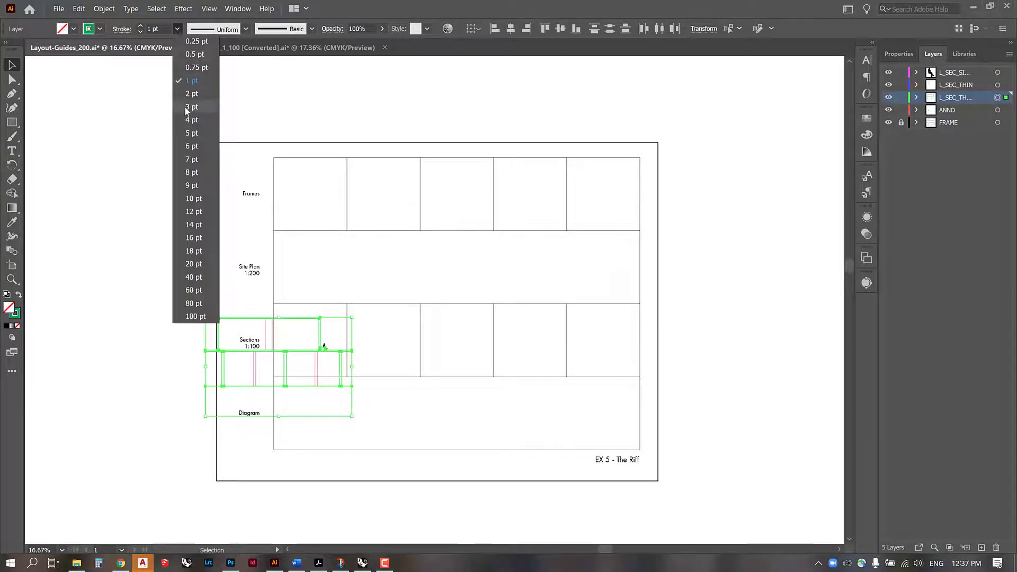
left_click(188, 108)
left_click(6, 327)
left_click(719, 131)
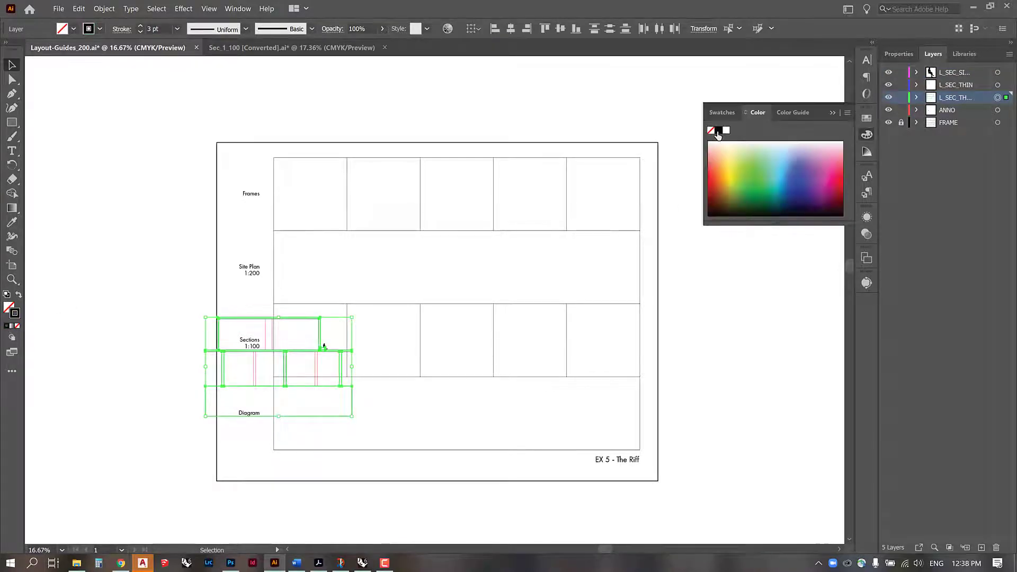
left_click(201, 267)
- Change the stroke colour of all L_SEC_THIN linework to black
key("ctrl+1")
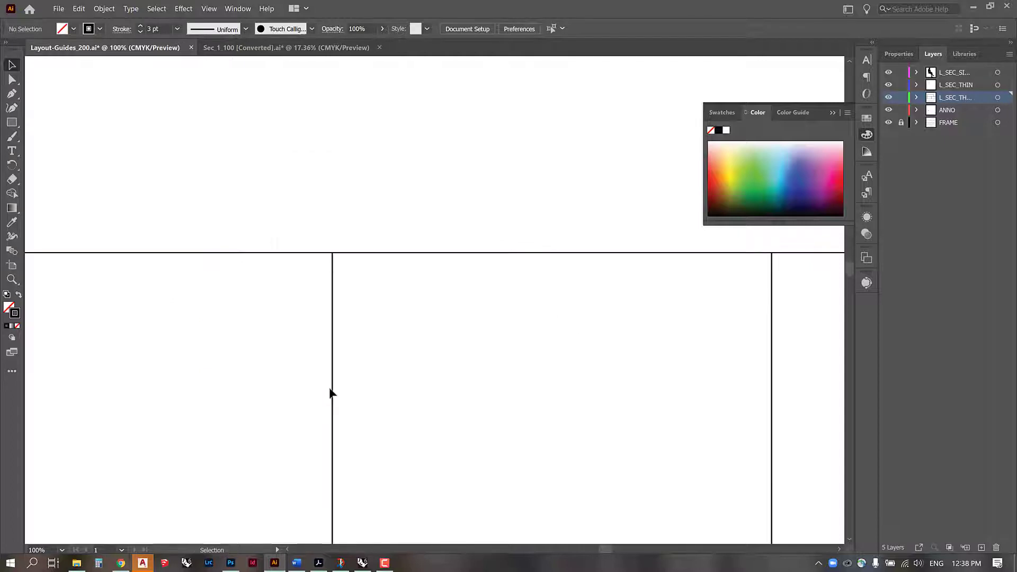
key("ctrl+minus")
key("ctrl+minus")
left_click_drag(245, 365, 572, 295)
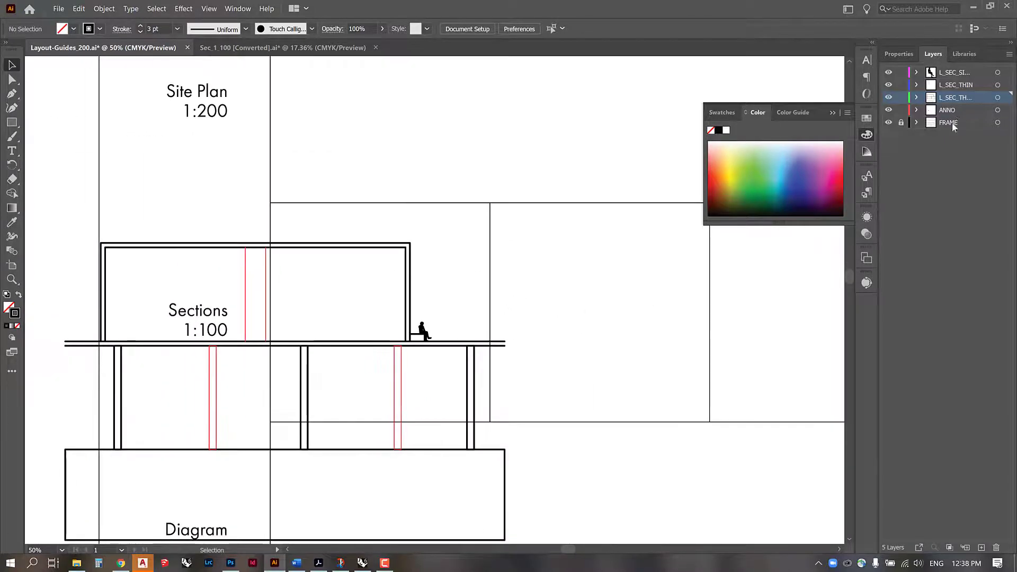
left_click(998, 85)
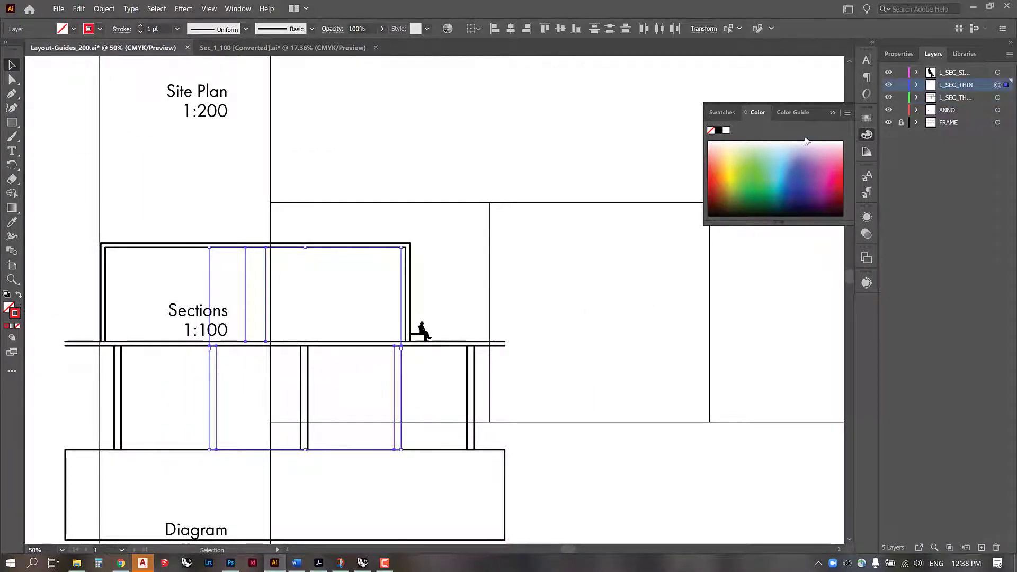
left_click(719, 131)
left_click(364, 213)
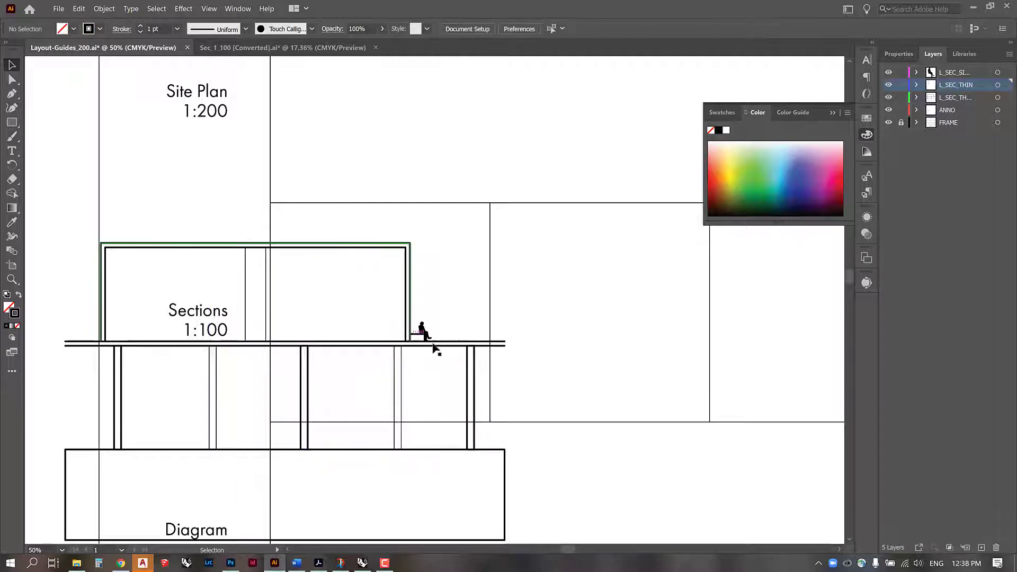
- Give the seated silhouette a white fill and a 0.25 pt black stroke
left_click(424, 331)
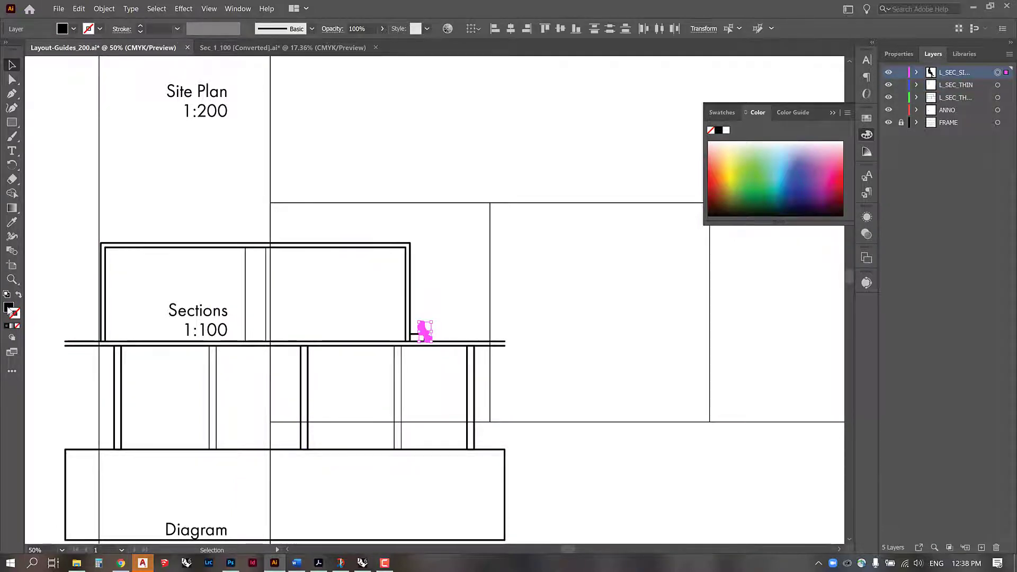
left_click(727, 130)
left_click(14, 315)
left_click(719, 130)
left_click(177, 28)
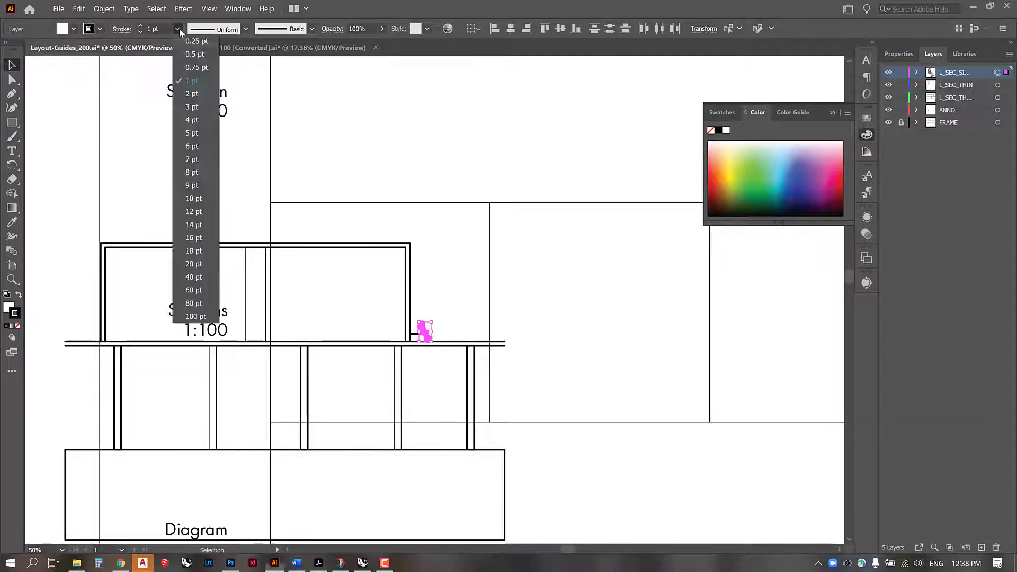
left_click(193, 39)
left_click(441, 265)
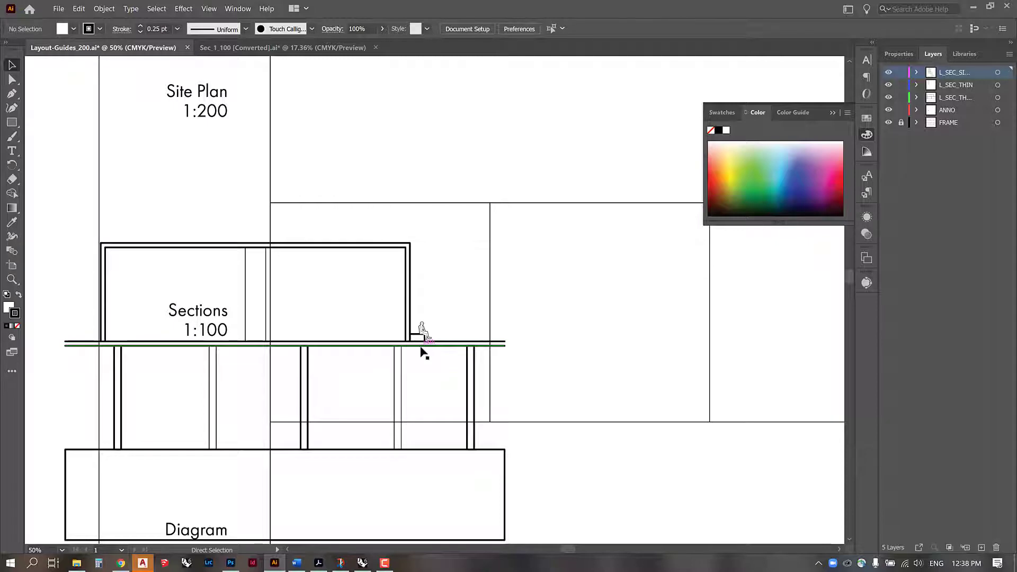
- Examine the seated figure's outline and the section's line weights up close
key("ctrl+plus")
key("ctrl+plus")
key("ctrl+plus")
key("ctrl+plus")
left_click_drag(424, 354, 530, 222)
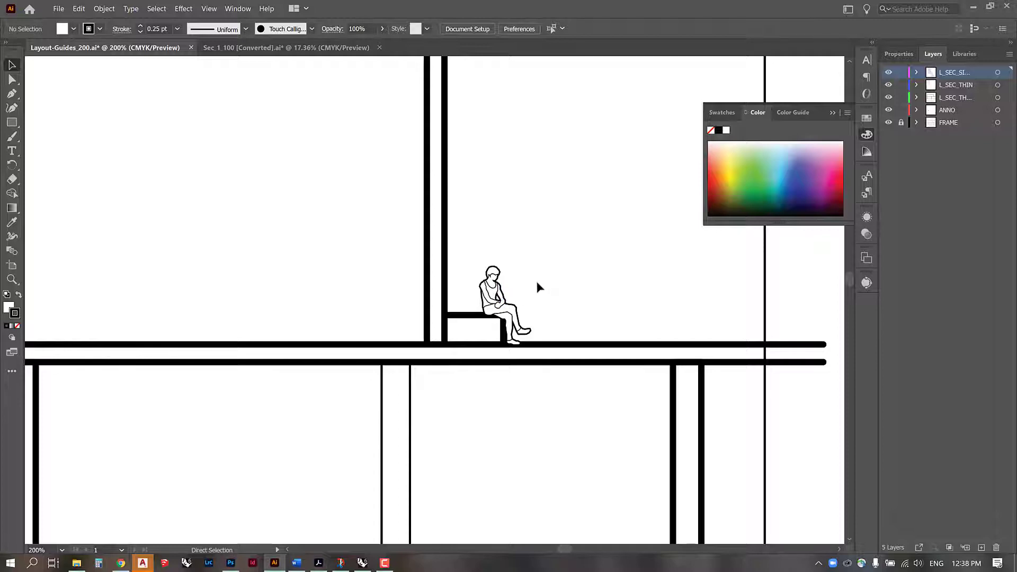
key("ctrl+minus")
key("ctrl+minus")
key("ctrl+minus")
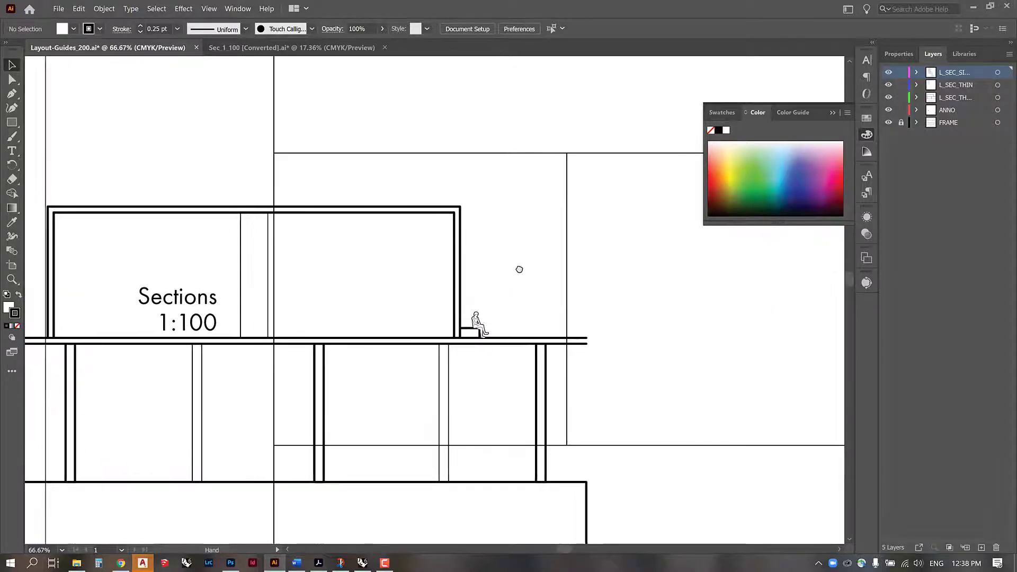
left_click_drag(519, 269, 525, 273)
left_click_drag(564, 363, 304, 187)
left_click(404, 242)
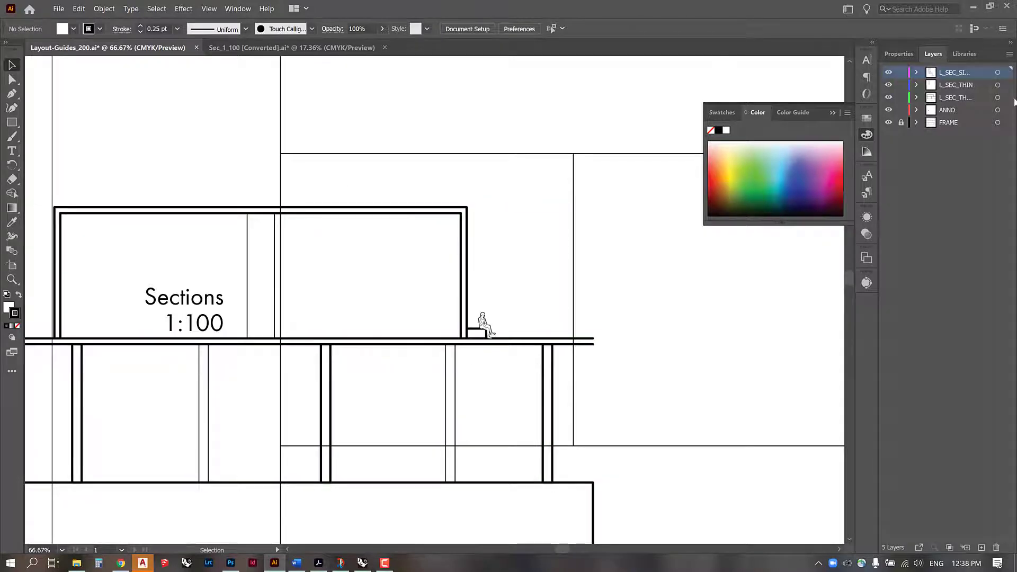
- Group all artwork on the silhouette, thin and thick section layers together
left_click(998, 72)
left_click(998, 85, "shift")
left_click(998, 97, "shift")
key("ctrl+minus")
key("ctrl+minus")
right_click(439, 292)
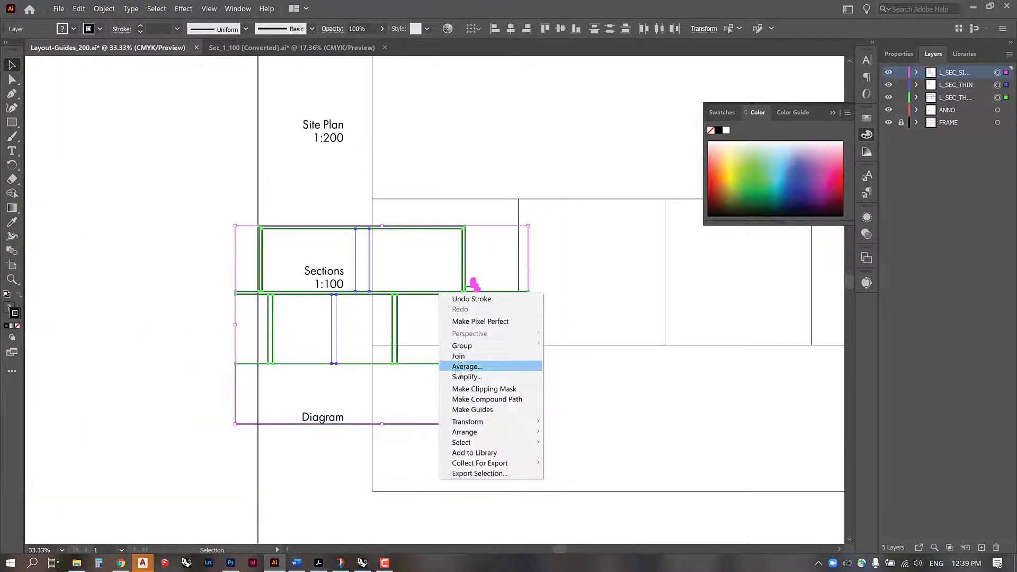
left_click(460, 347)
left_click(179, 286)
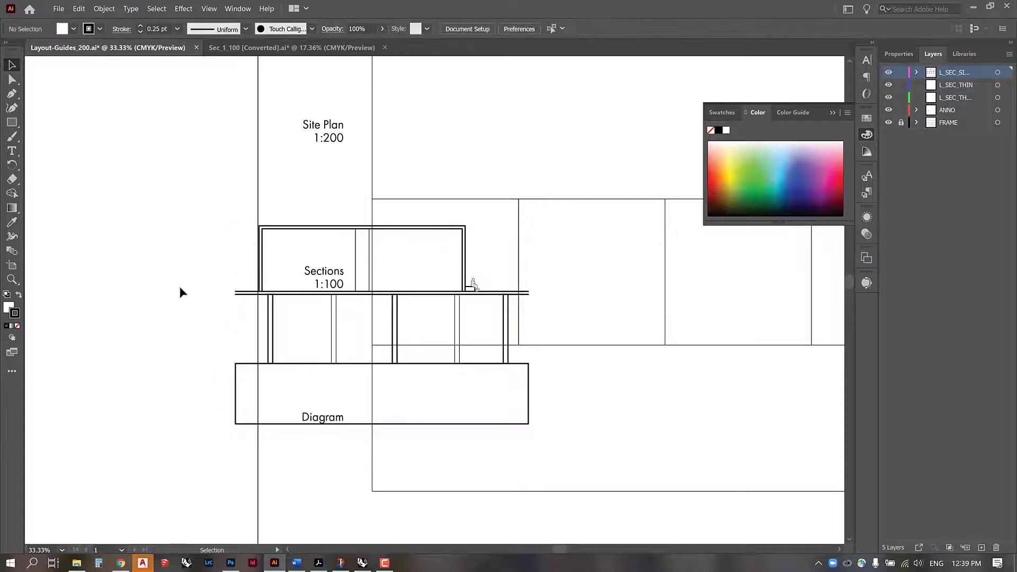
- Add a layer named CLIPPING PLANES and draw a rectangle about 5.88 by 5.87 in over the first Sections 1:100 frame
left_click(982, 548)
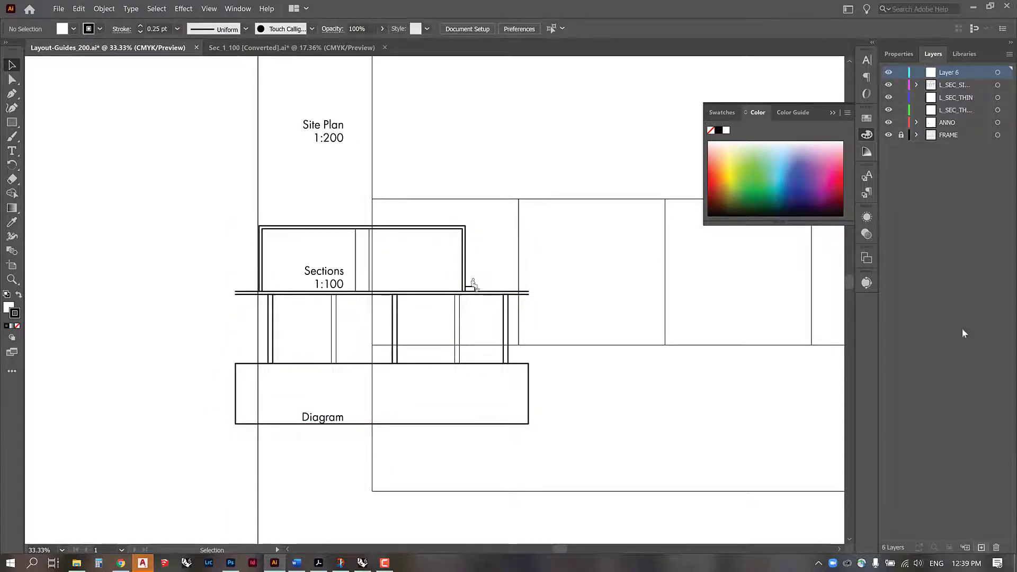
double_click(949, 72)
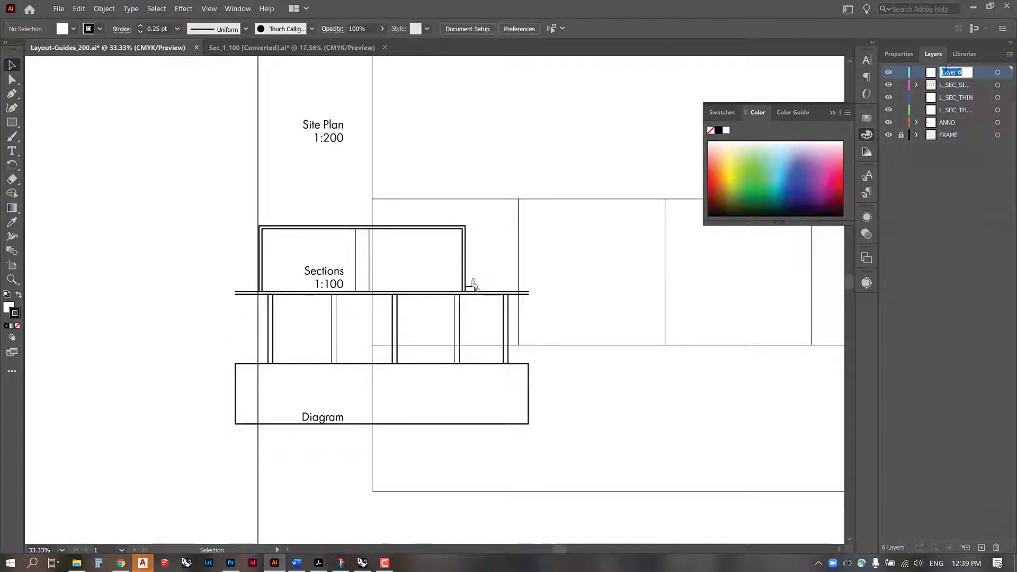
key("Return")
left_click(12, 123)
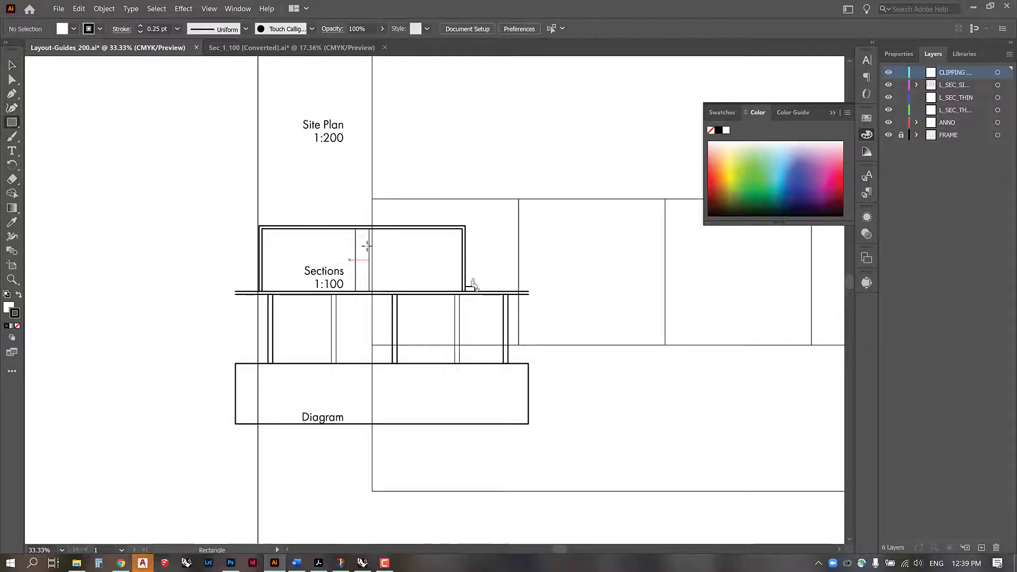
left_click_drag(372, 199, 519, 345)
- Make a clipping mask from the rectangle so the grouped section artwork is cropped to the first Sections frame
left_click(11, 65)
left_click(352, 233, "shift")
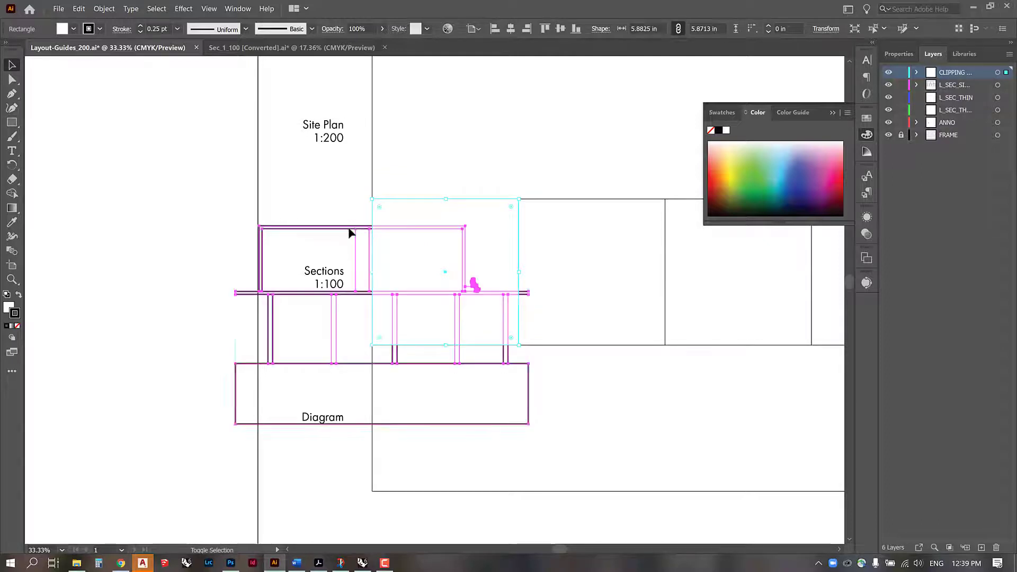
right_click(352, 233)
left_click(399, 304)
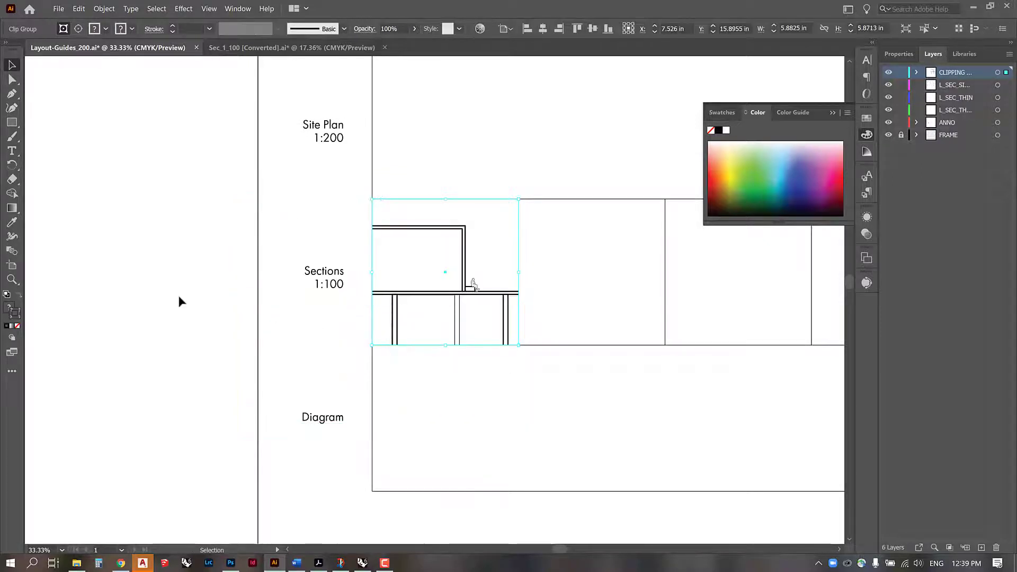
left_click(559, 344)
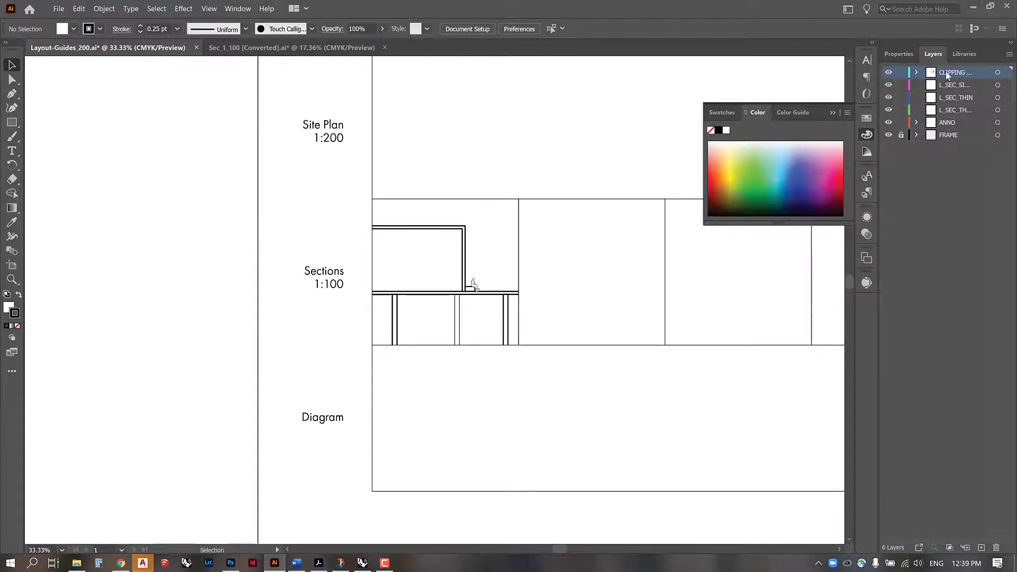
- Isolate the nested artwork group inside the clipped section in the first Sections 1:100 frame
left_click(466, 228)
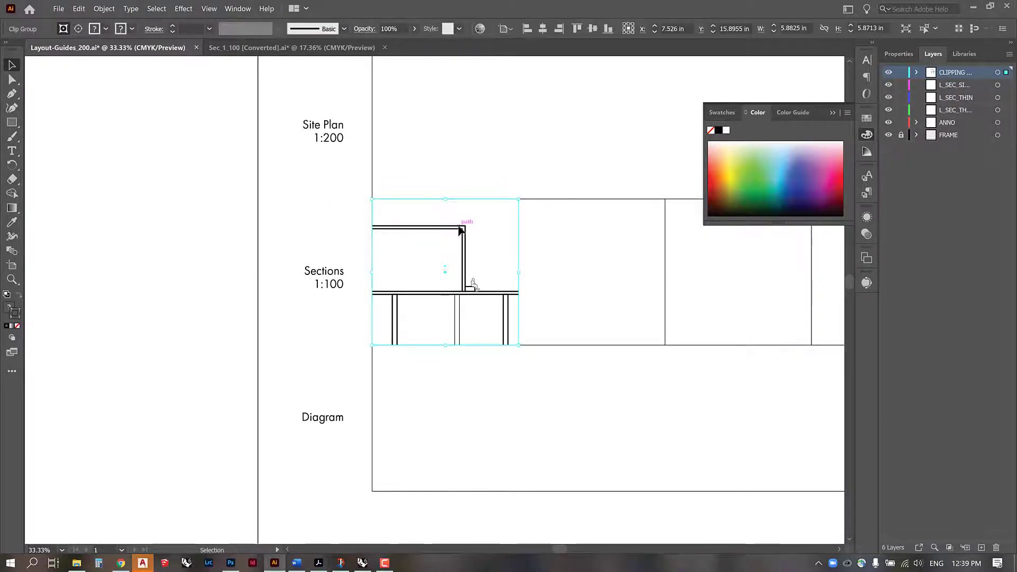
double_click(462, 229)
left_click(460, 229)
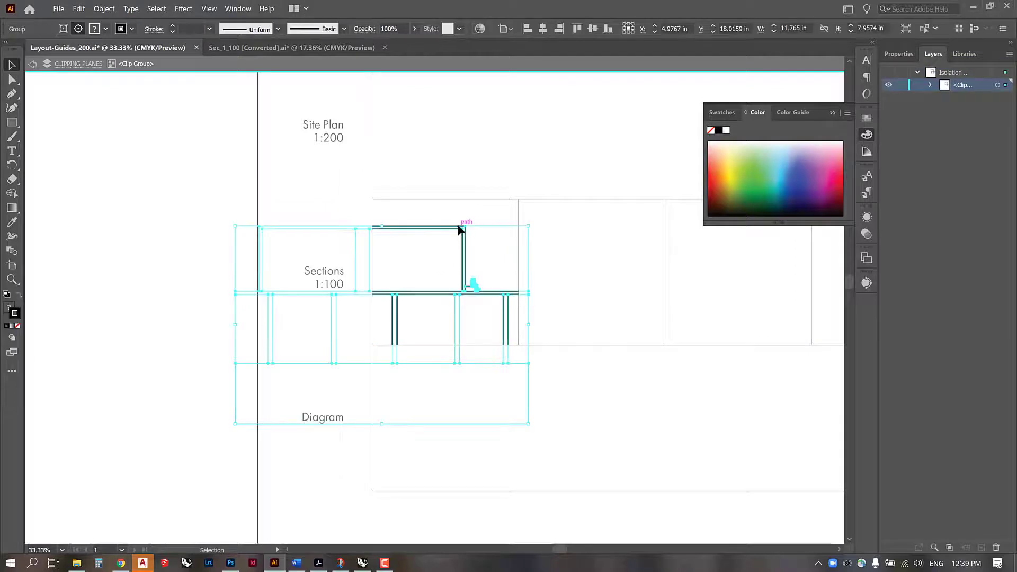
double_click(460, 229)
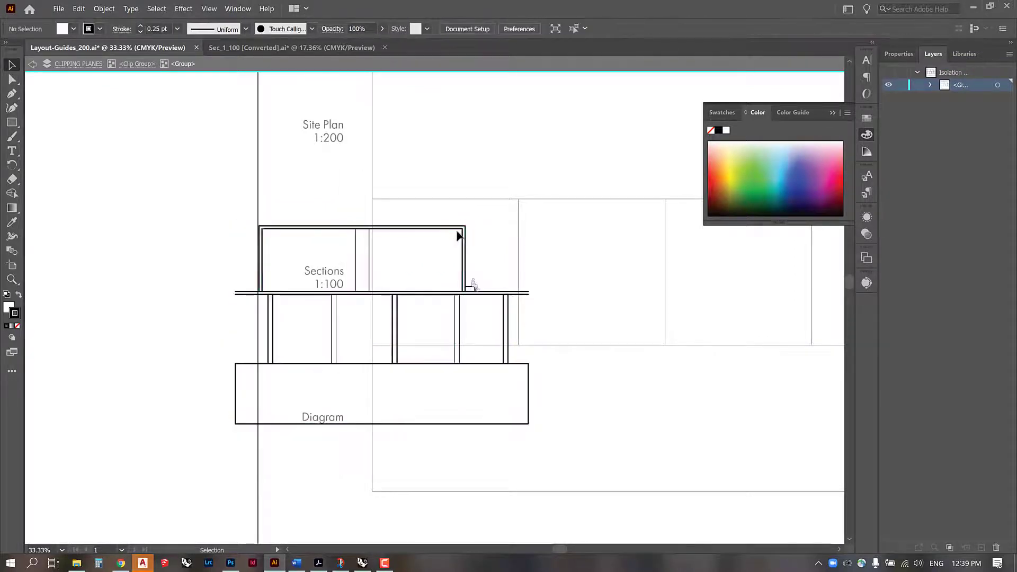
- Set the stroke weight of the section's thick cut outlines, slab, columns and ground block to 2.5 pt and leave isolation mode
left_click(460, 229)
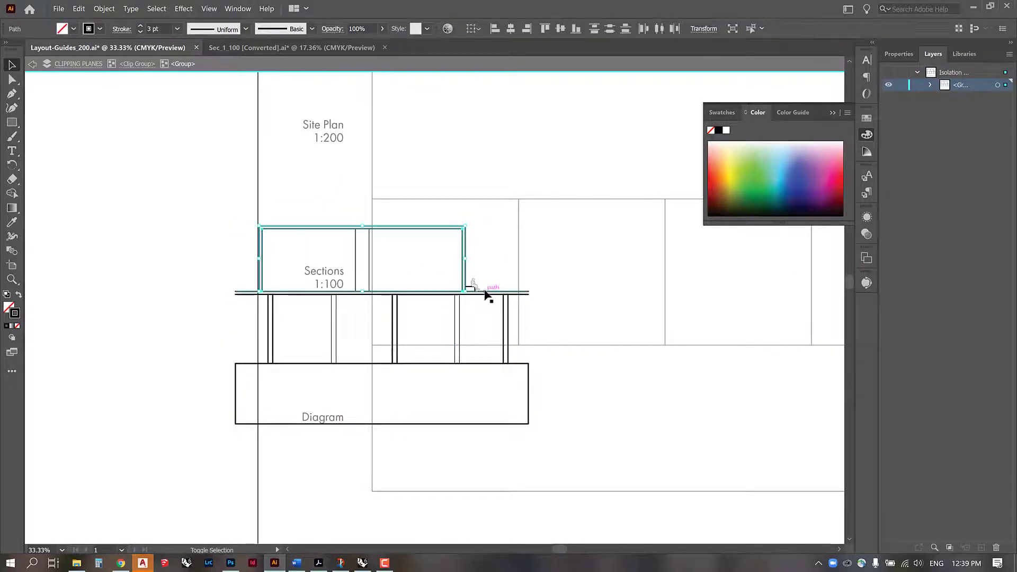
left_click(485, 294, "shift")
left_click(505, 315, "shift")
left_click(397, 318, "shift")
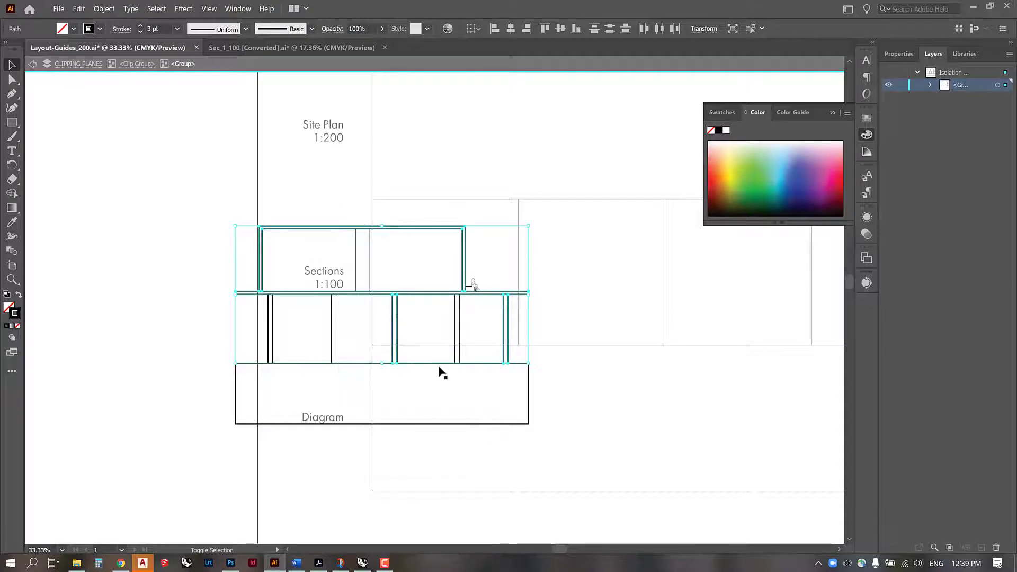
left_click(529, 381, "shift")
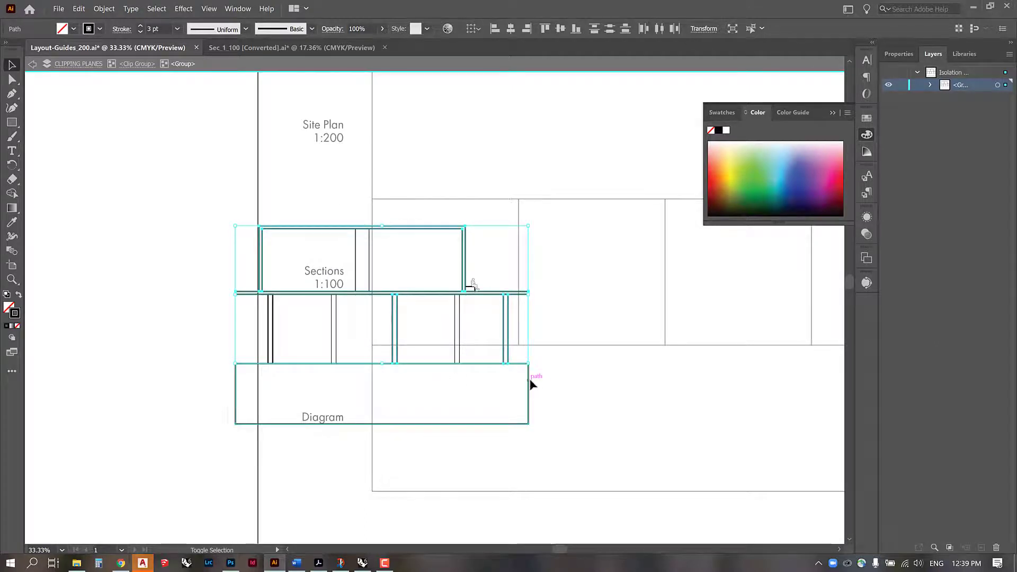
left_click(274, 313, "shift")
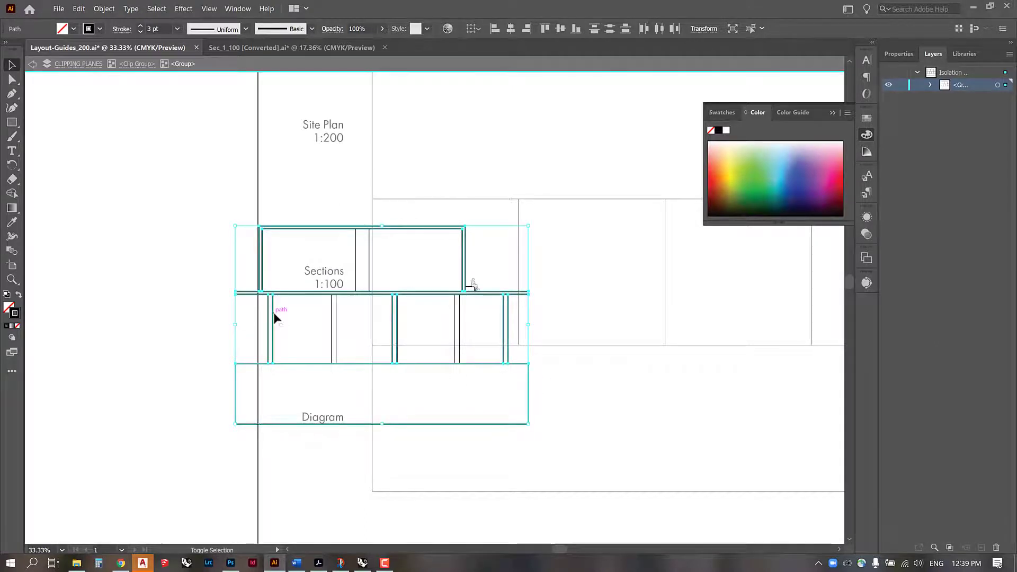
left_click(177, 28)
left_click(196, 104)
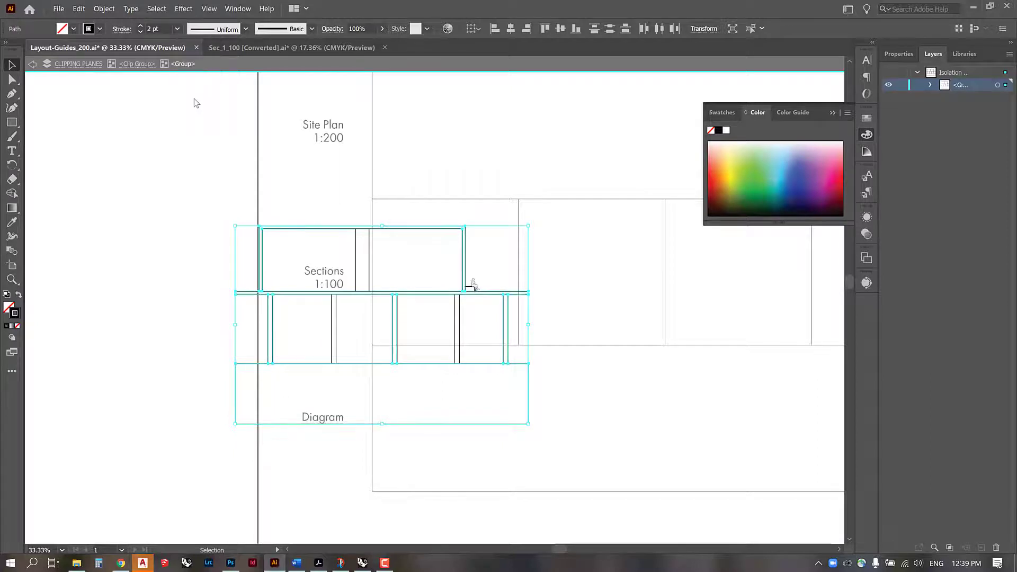
left_click(152, 28)
type("2.5")
key("Return")
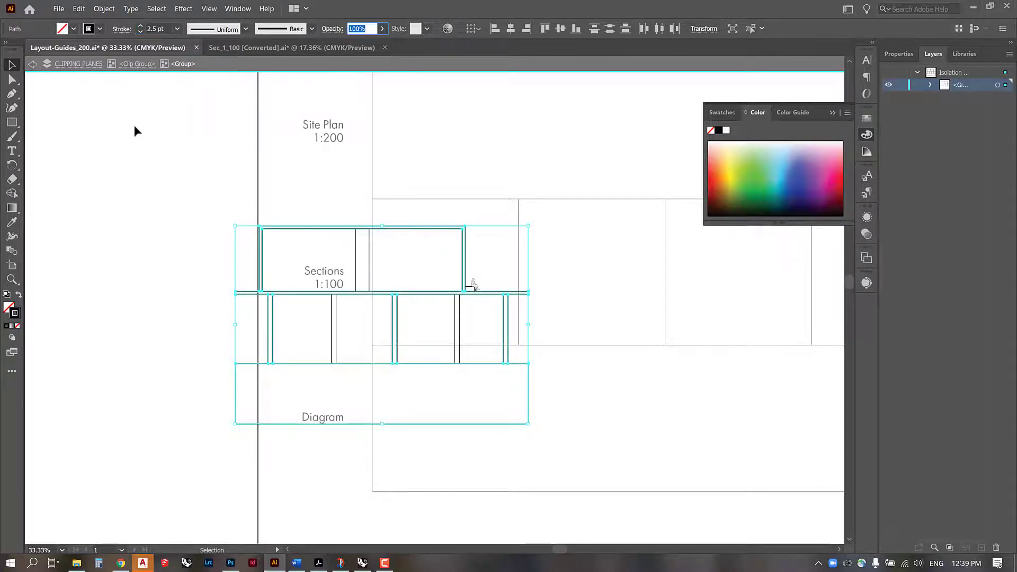
left_click(136, 128)
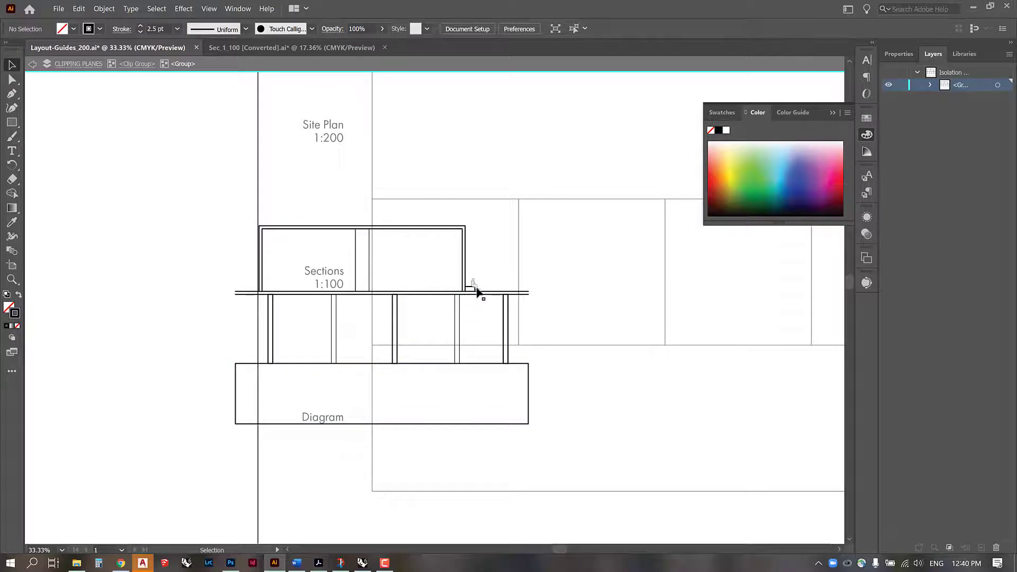
double_click(162, 289)
key("ctrl+minus")
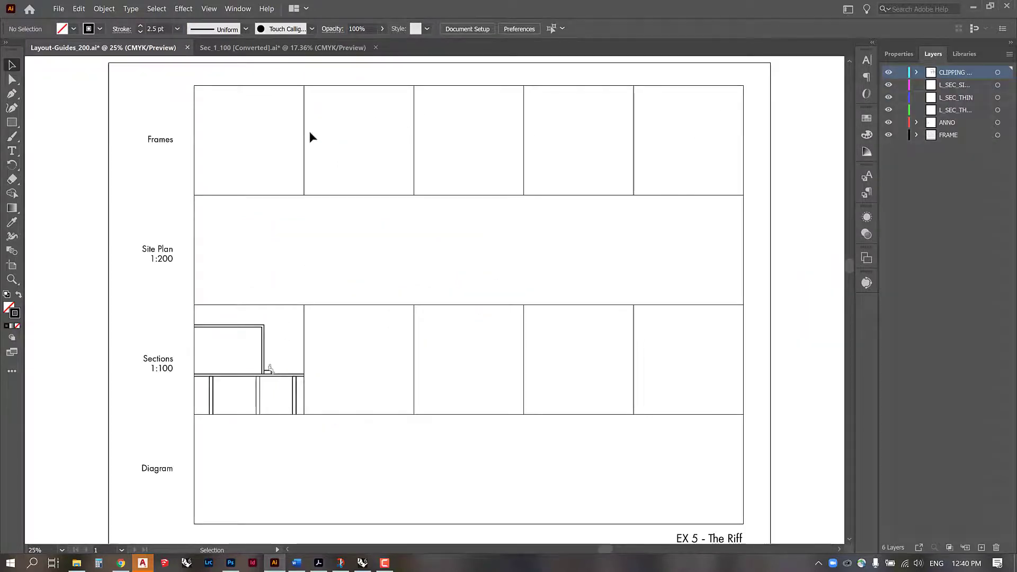
- Inspect the transform properties of the divider line between the first two boxes of the Frames row
left_click(305, 136)
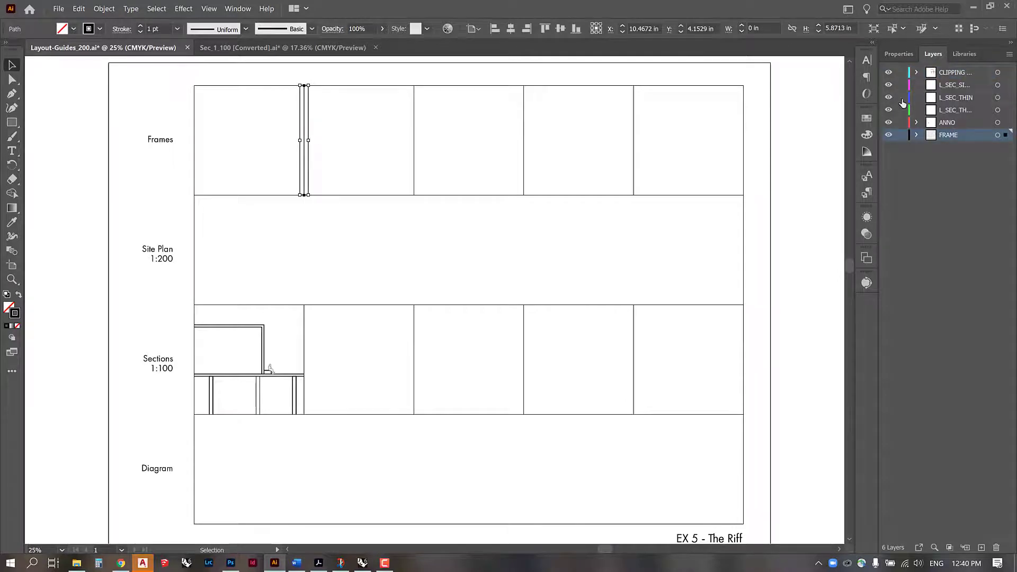
left_click(899, 55)
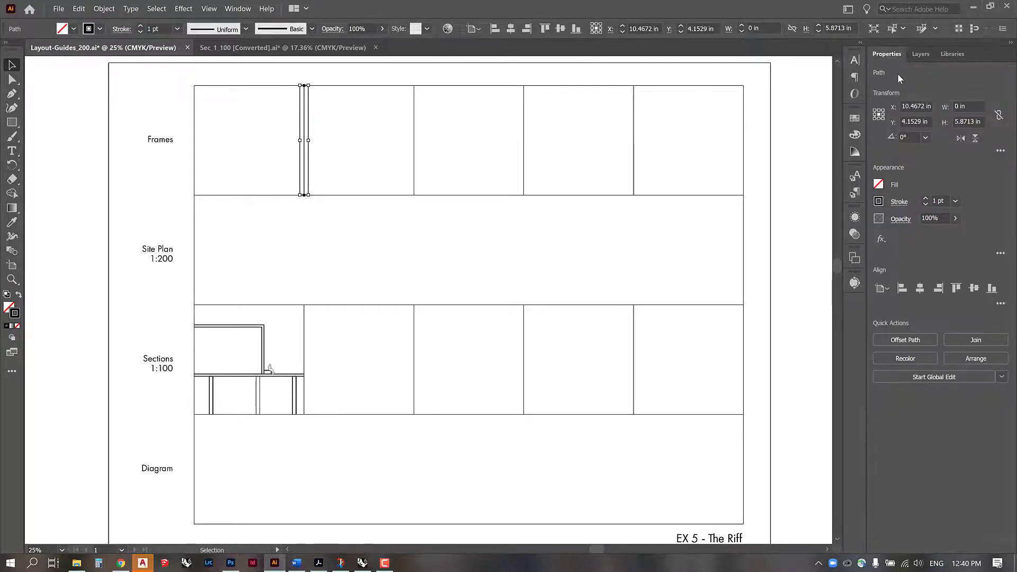
left_click(245, 9)
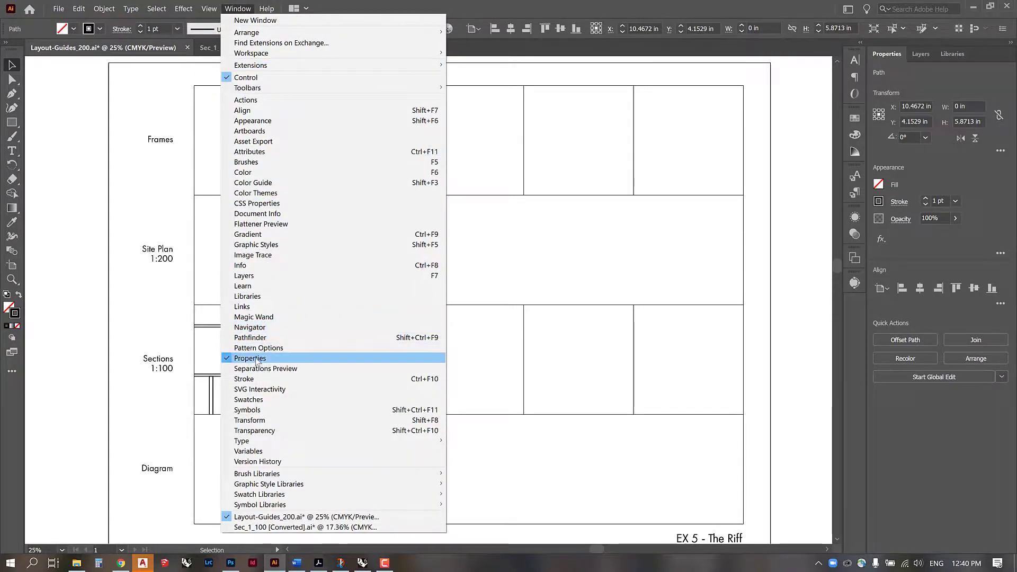
left_click(942, 163)
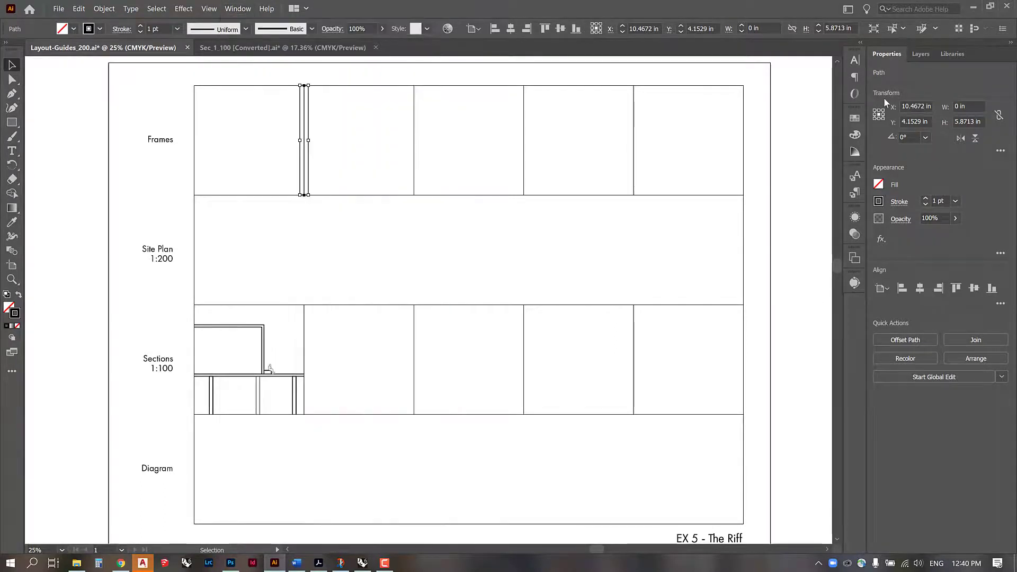
left_click(917, 106)
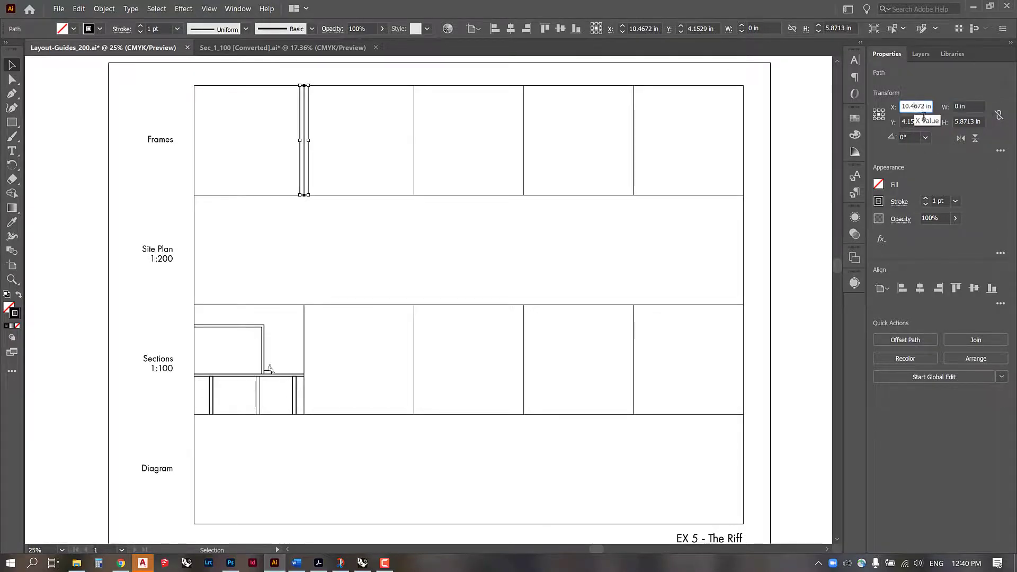
key("Delete")
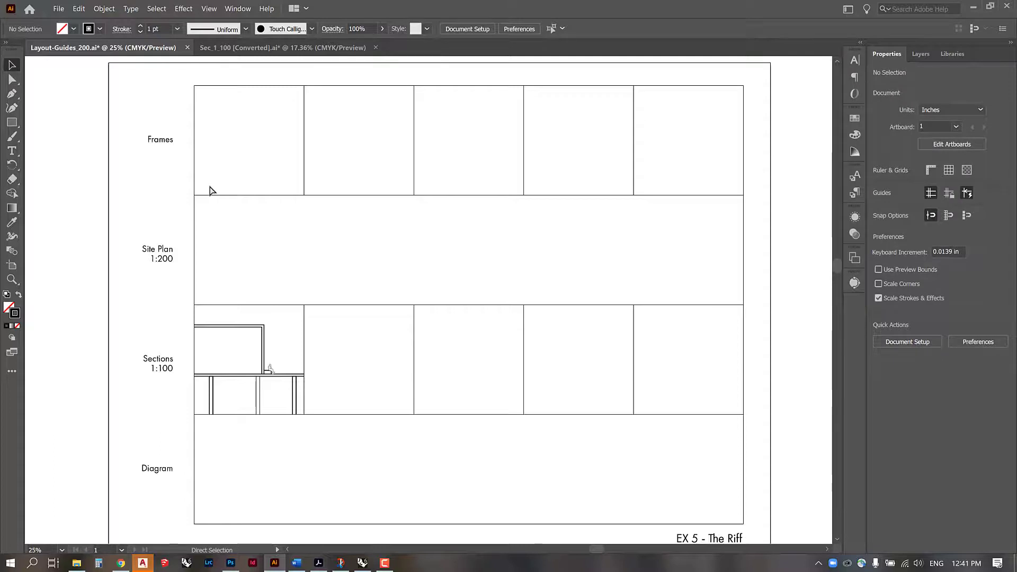
- Show the document rulers and review the available ruler units, keeping inches
key("ctrl+r")
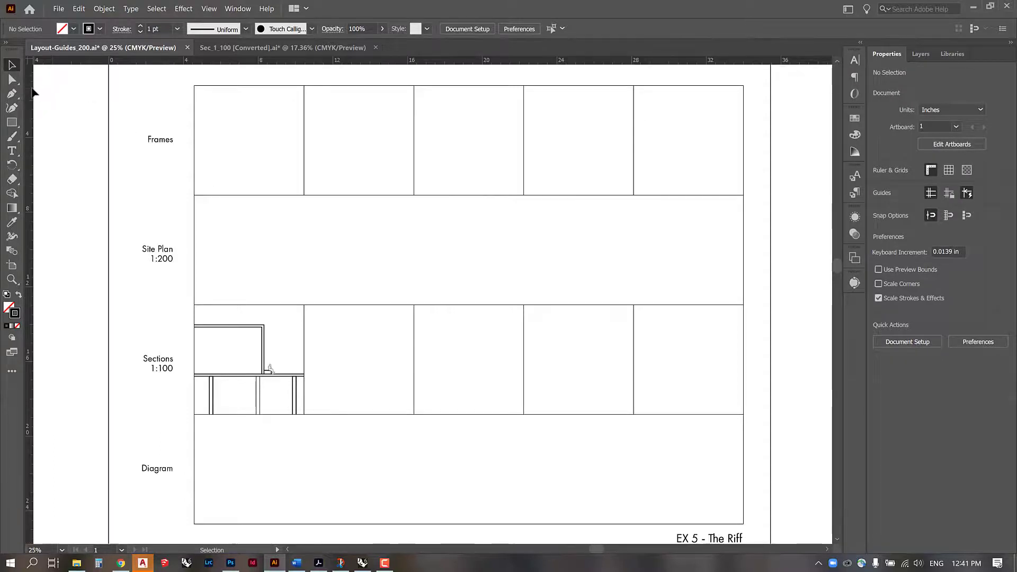
right_click(28, 63)
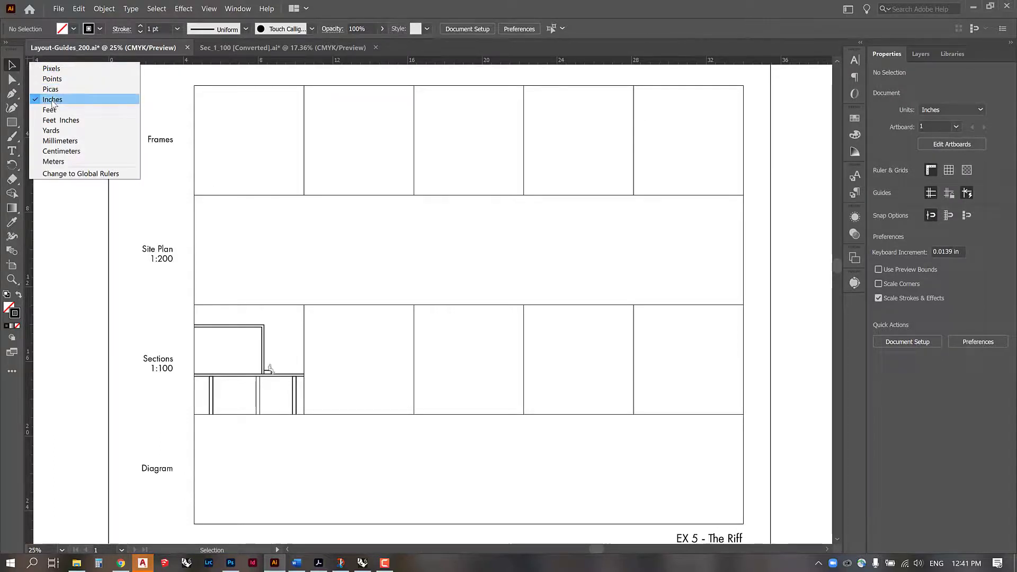
key("Escape")
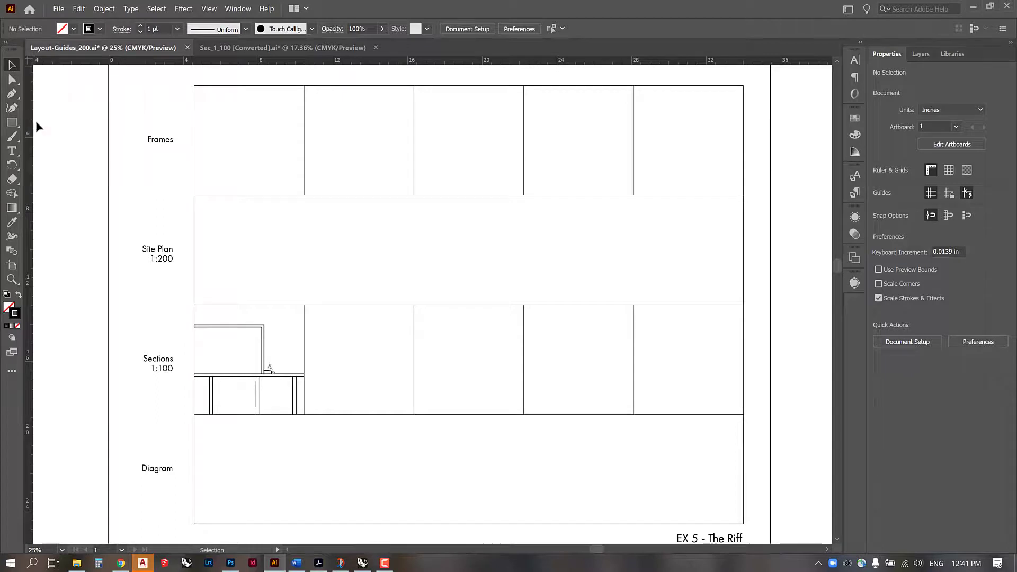
- Temporarily place the ruler origin at the upper end of the first Frames-row divider to check its height, restoring the default origin
left_click(305, 105)
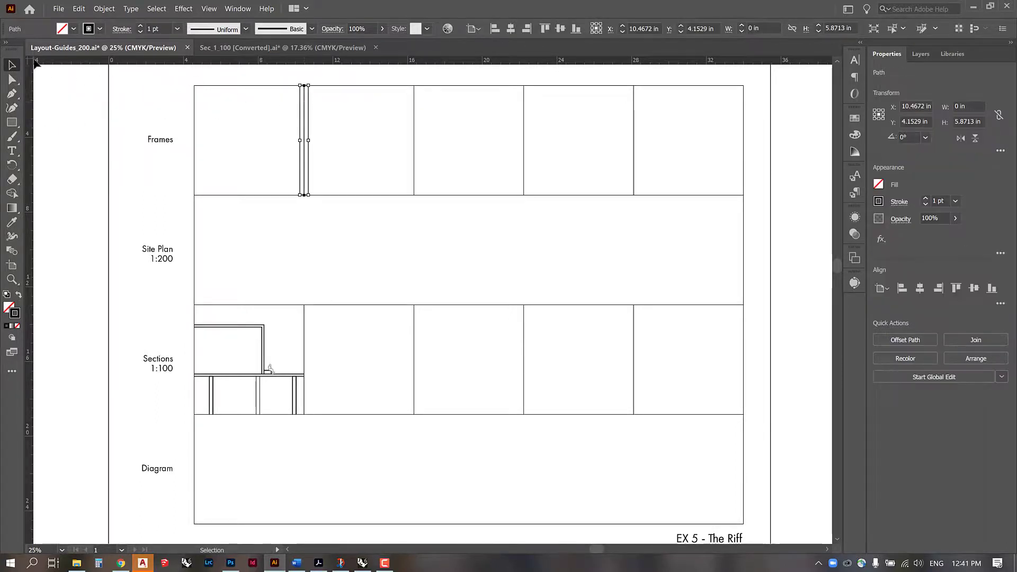
left_click_drag(37, 62, 304, 86)
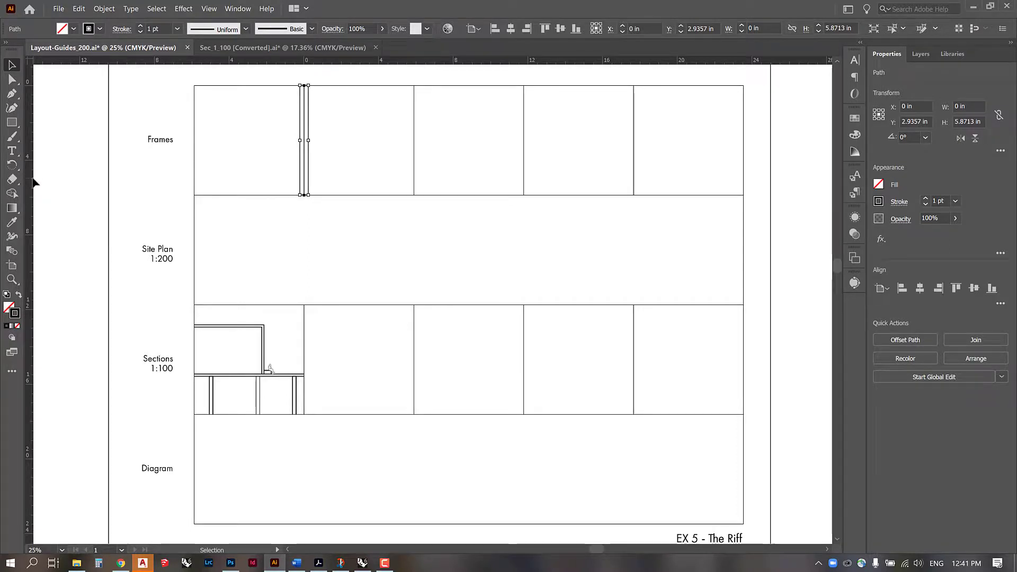
left_click(978, 122)
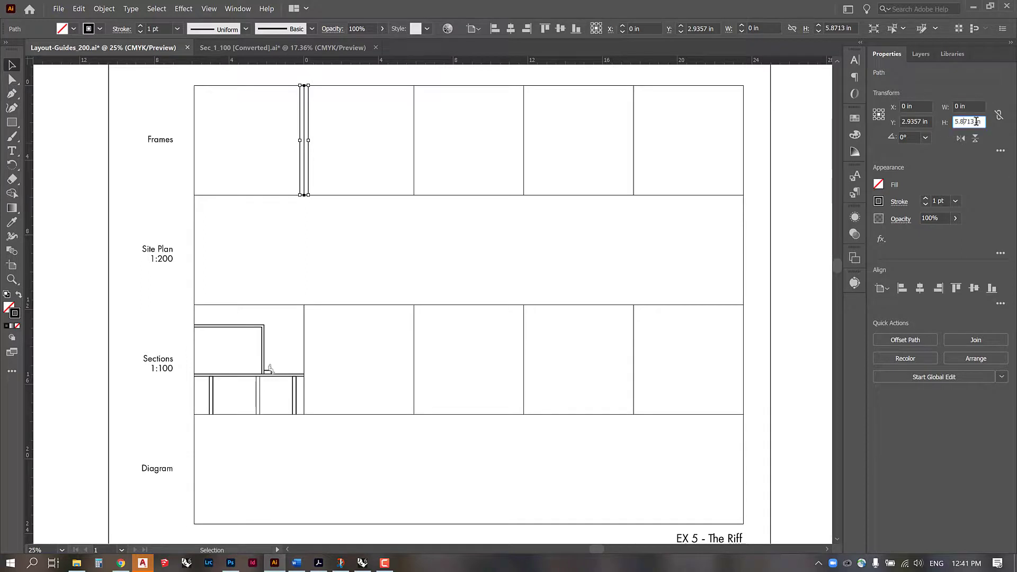
double_click(978, 122)
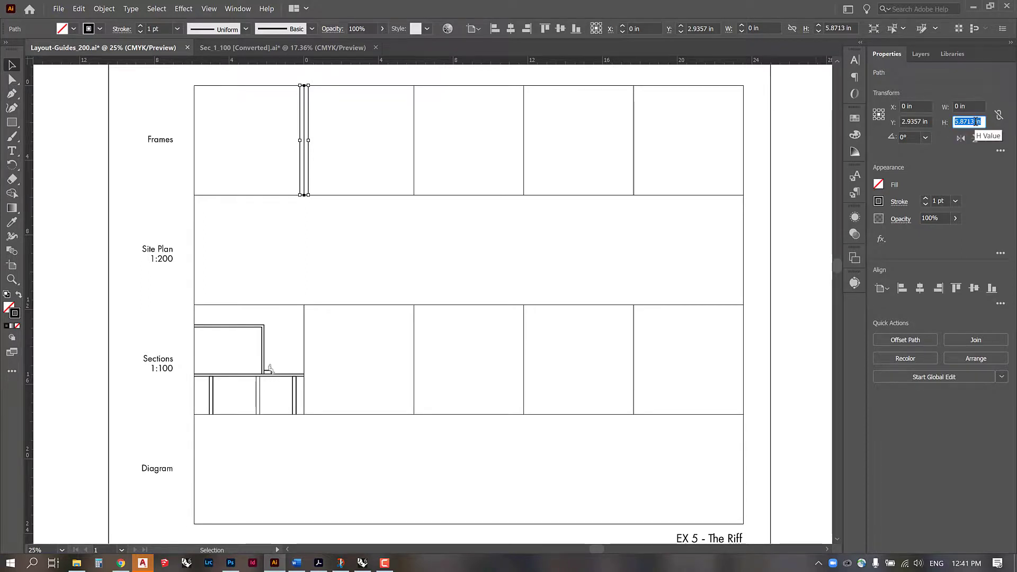
left_click(980, 121)
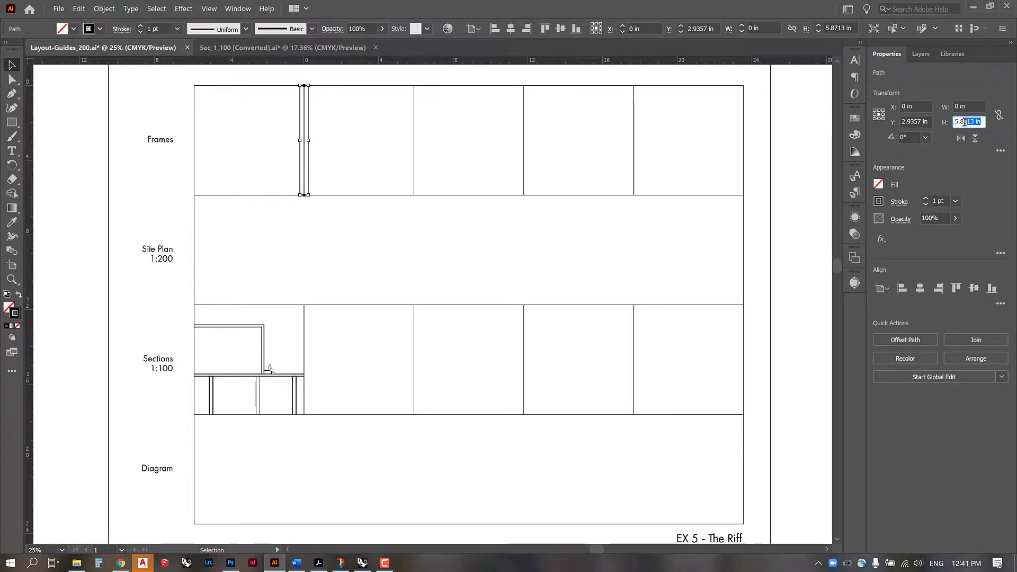
left_click(55, 101)
double_click(32, 67)
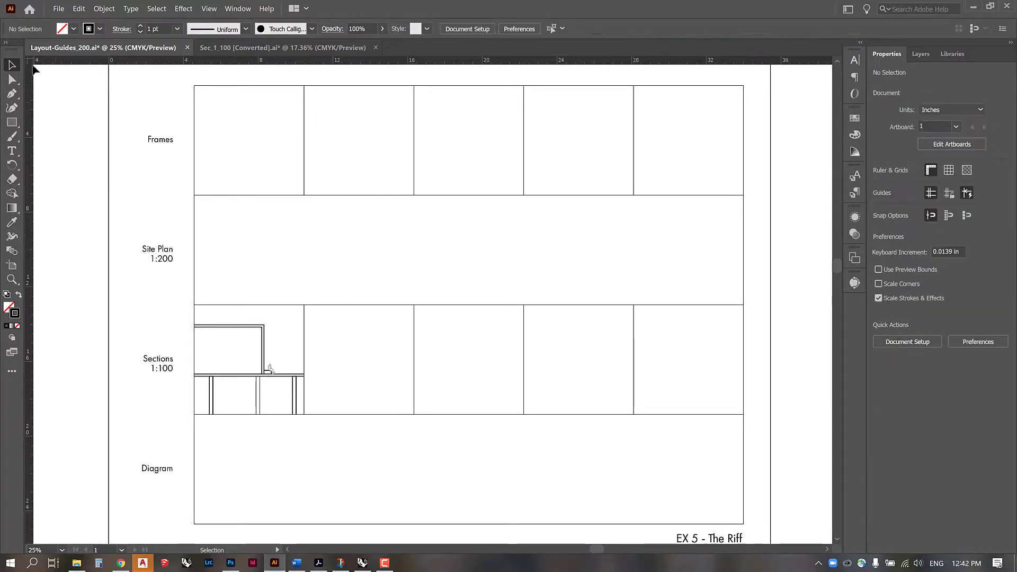
- Save the layout document and view the whole sheet
left_click(58, 8)
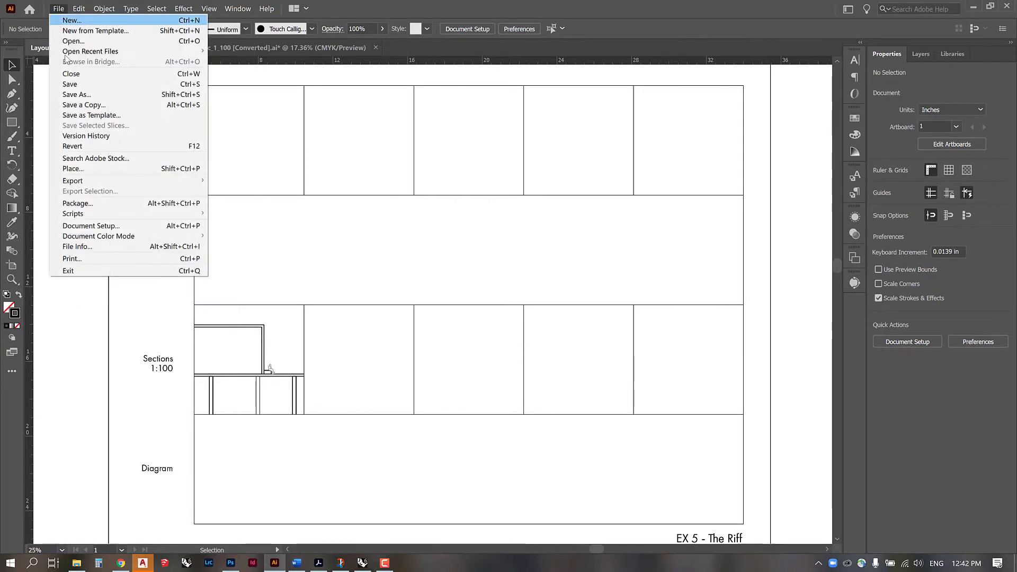
left_click(69, 85)
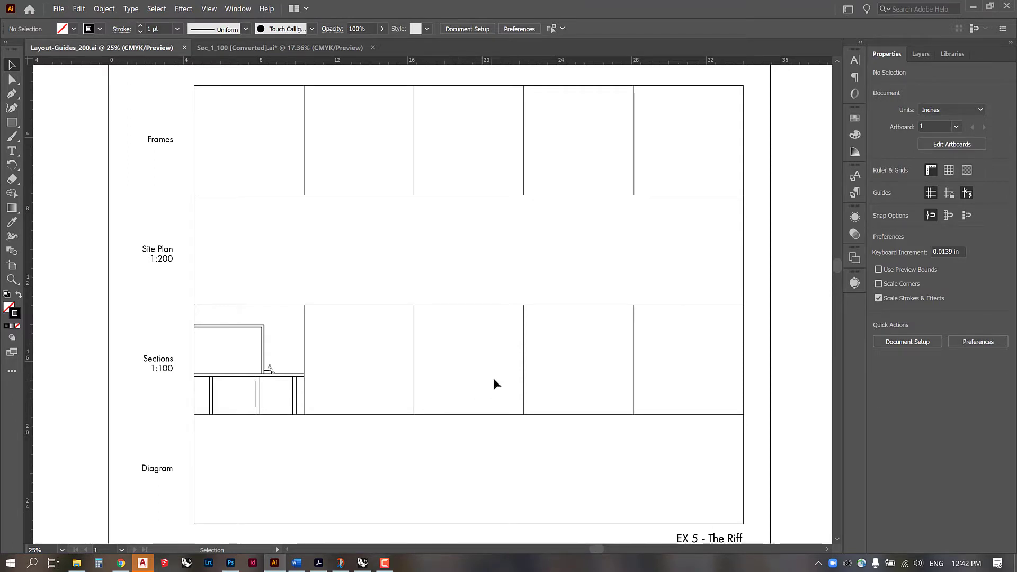
scroll(417, 343, "down", 2)
scroll(444, 418, "up", 3)
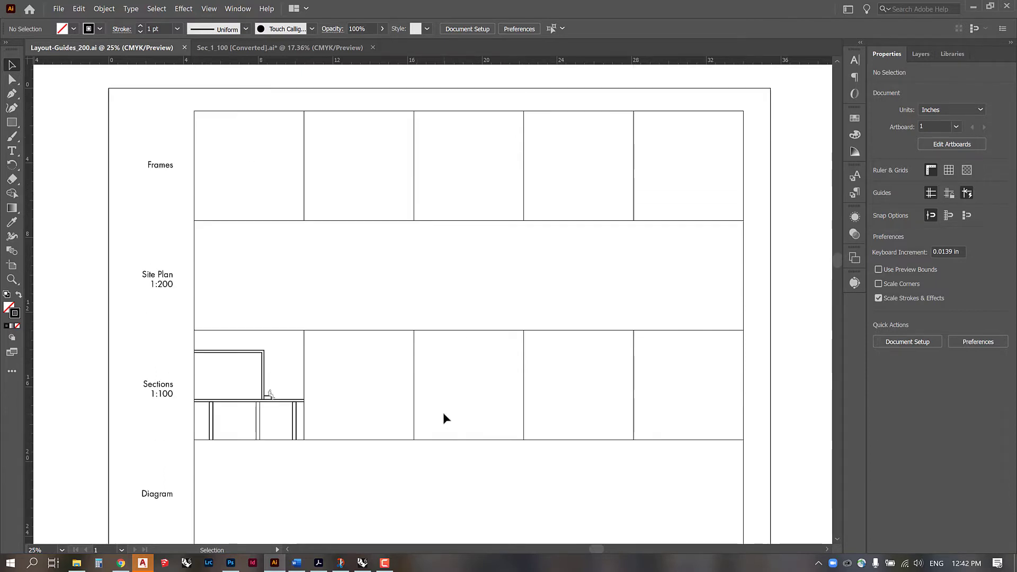
key("ctrl+minus")
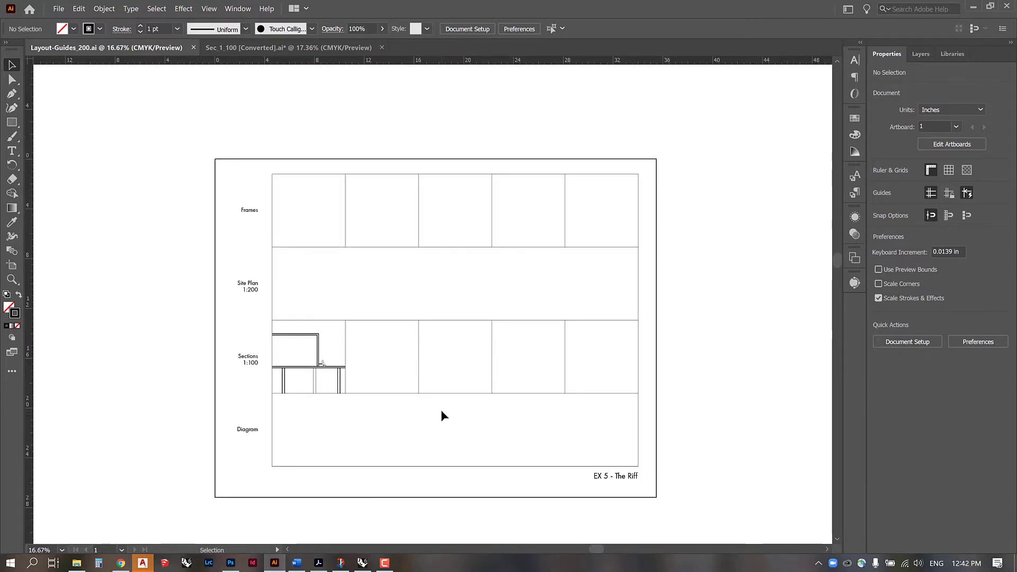